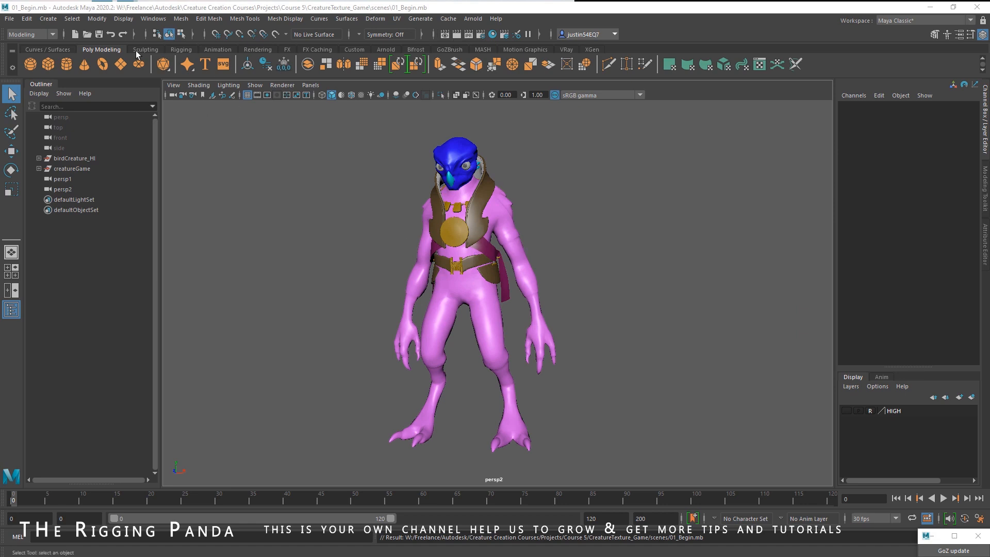
- Toggle the HIGH display layer's display state to compare the high-resolution model with the game mesh
left_click(77, 158)
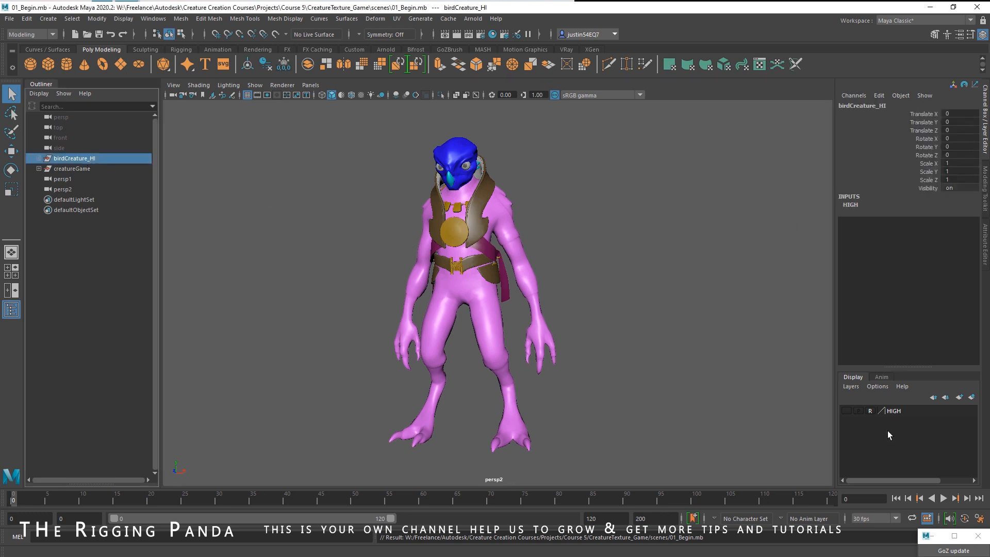
left_click(846, 410)
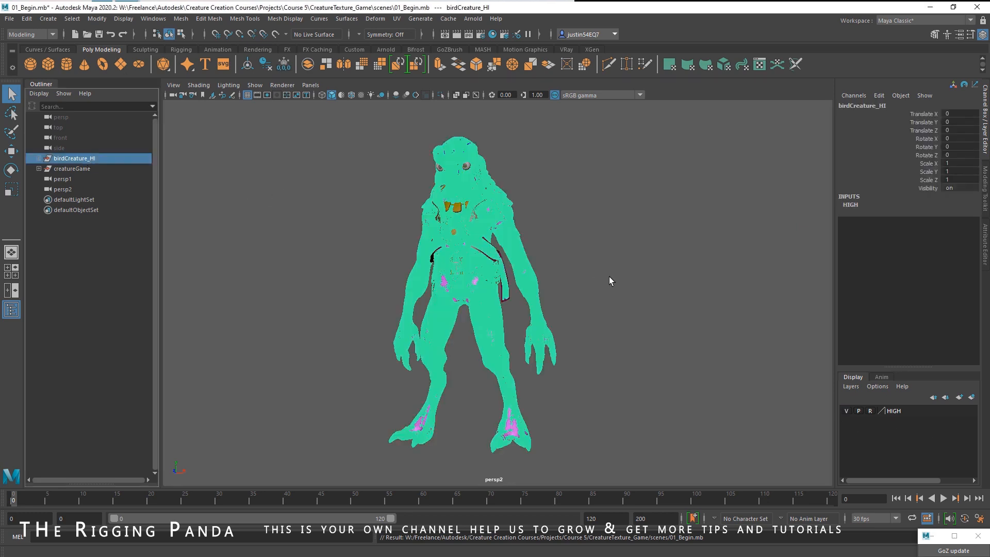
left_click(853, 411)
left_click(494, 209)
left_click(606, 246)
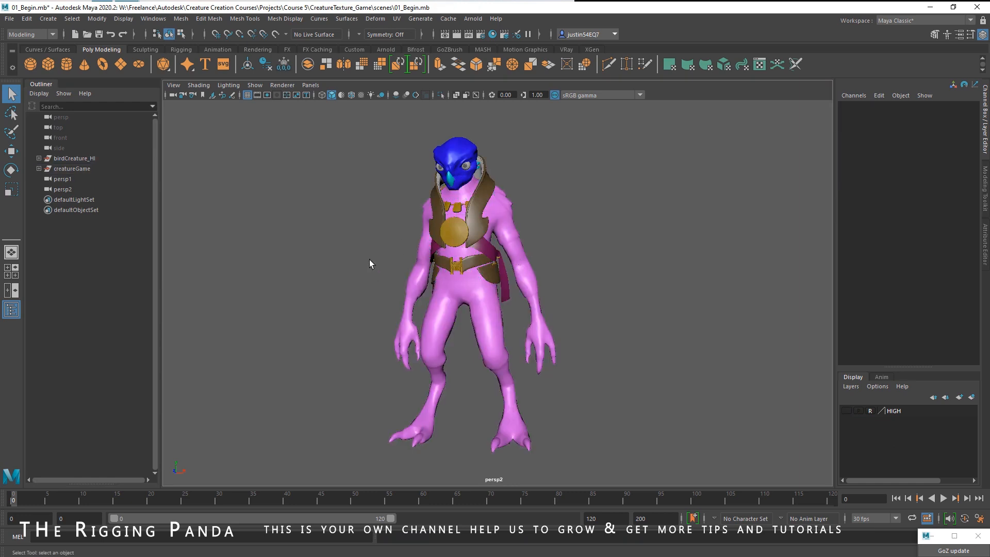
- Expand the birdCreature_HI group and inspect its head, horns, clothes and body children
left_click(39, 158)
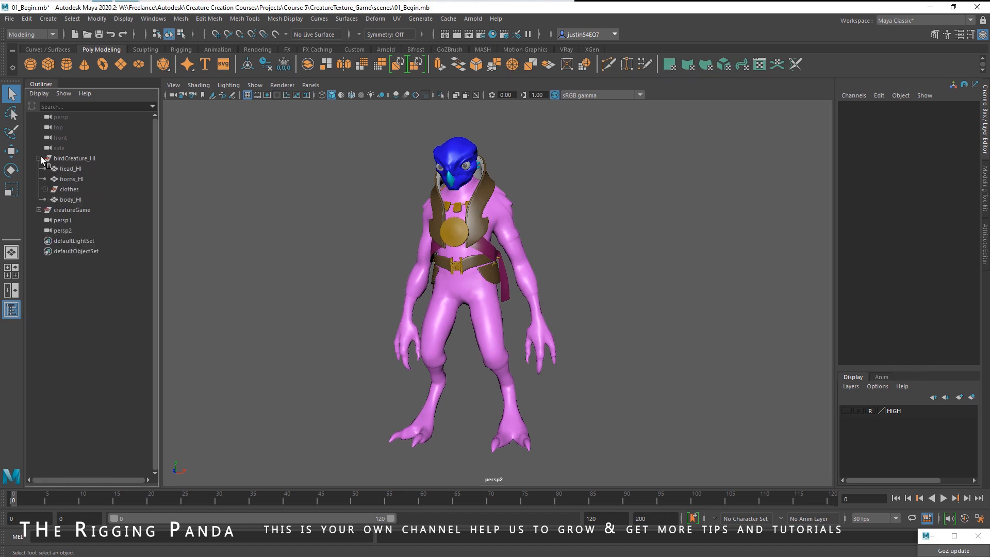
left_click(77, 169)
left_click(76, 178)
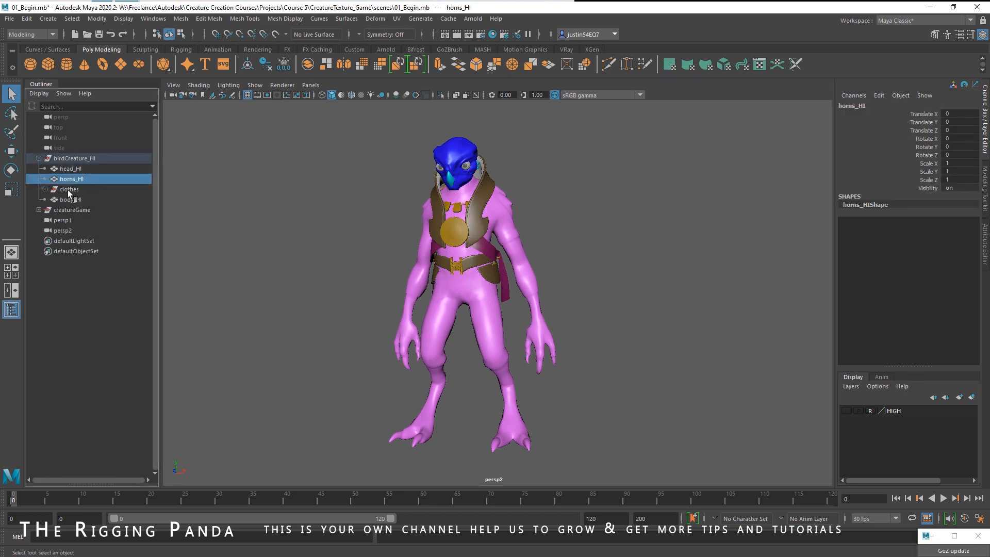
left_click(86, 159)
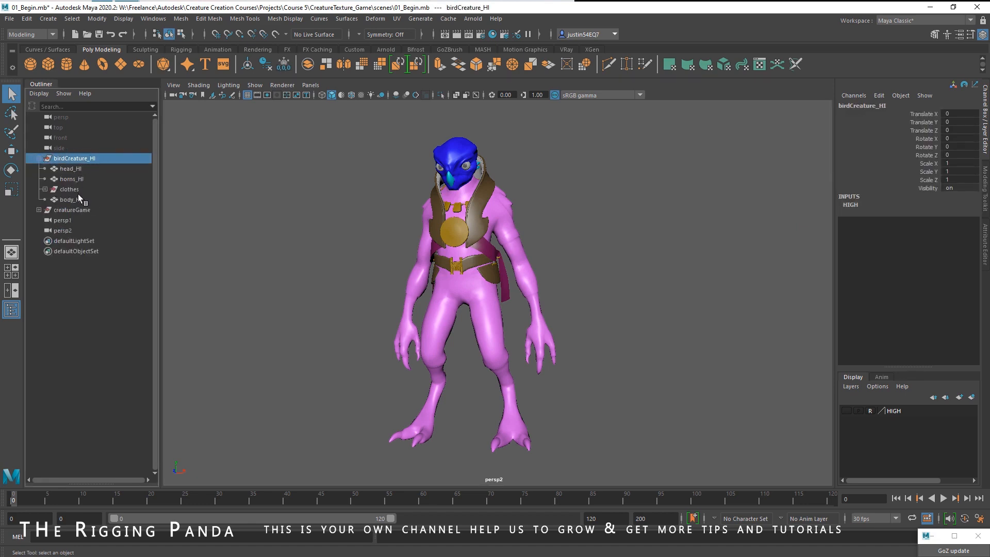
left_click(39, 158)
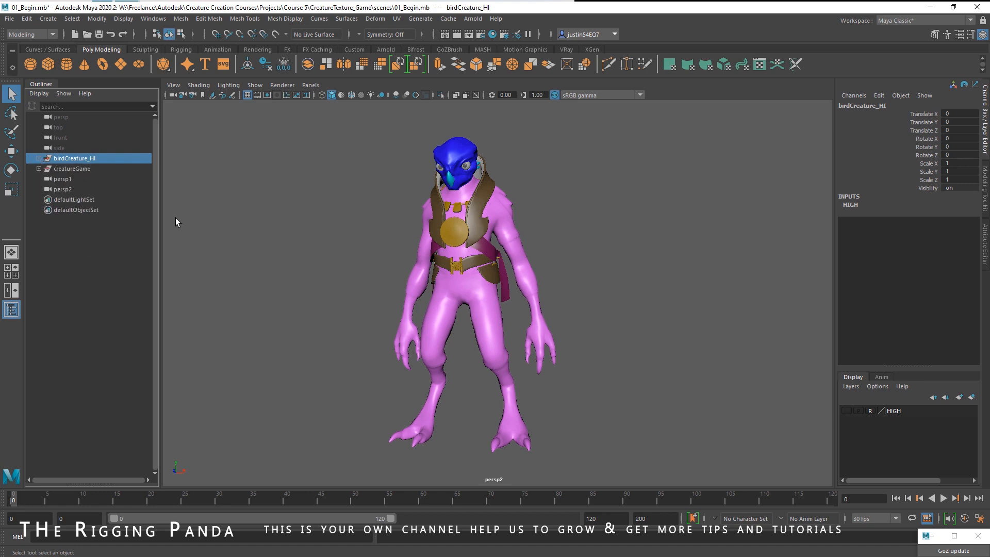
- Export the creatureGame group as an FBX file named birdCreatureExport
left_click(82, 169)
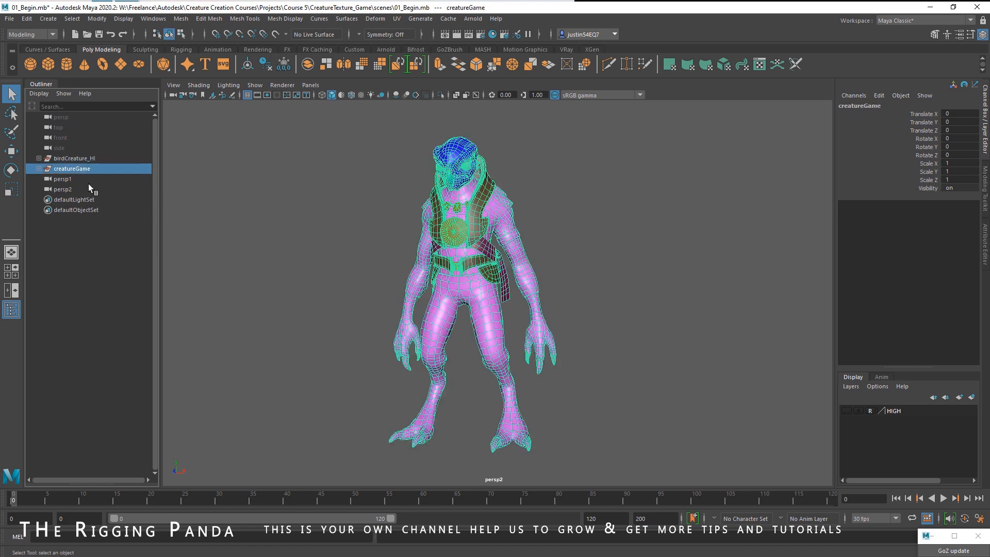
left_click(10, 18)
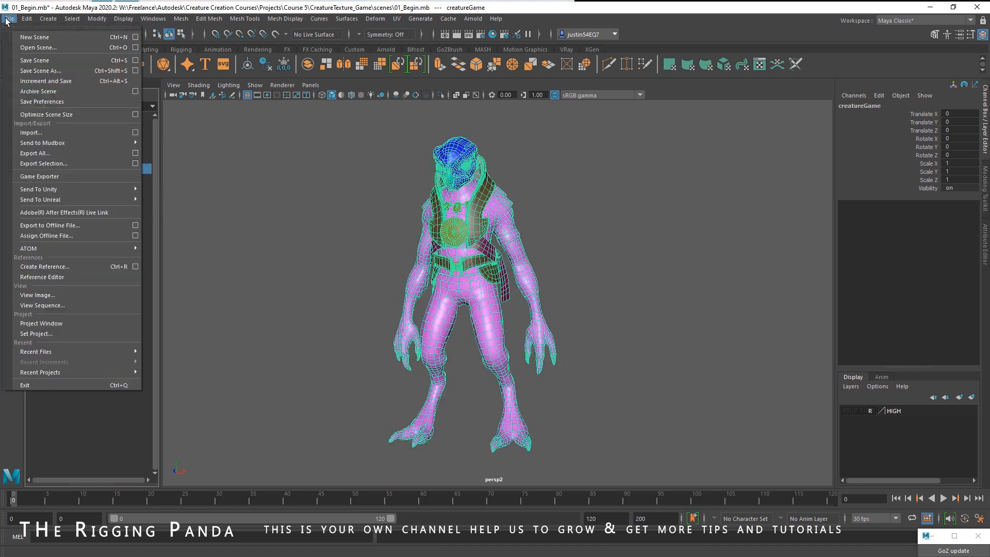
left_click(79, 163)
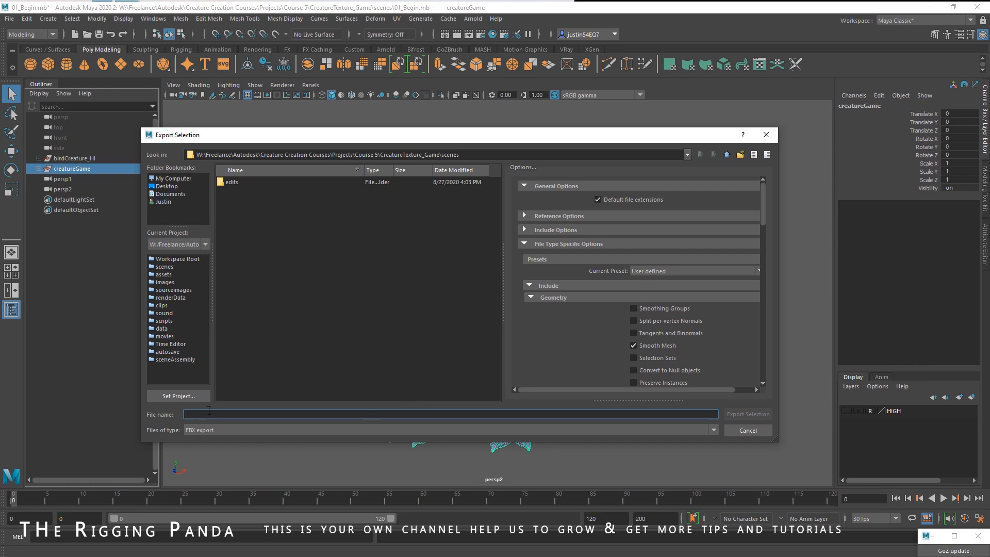
type("birdCreatu")
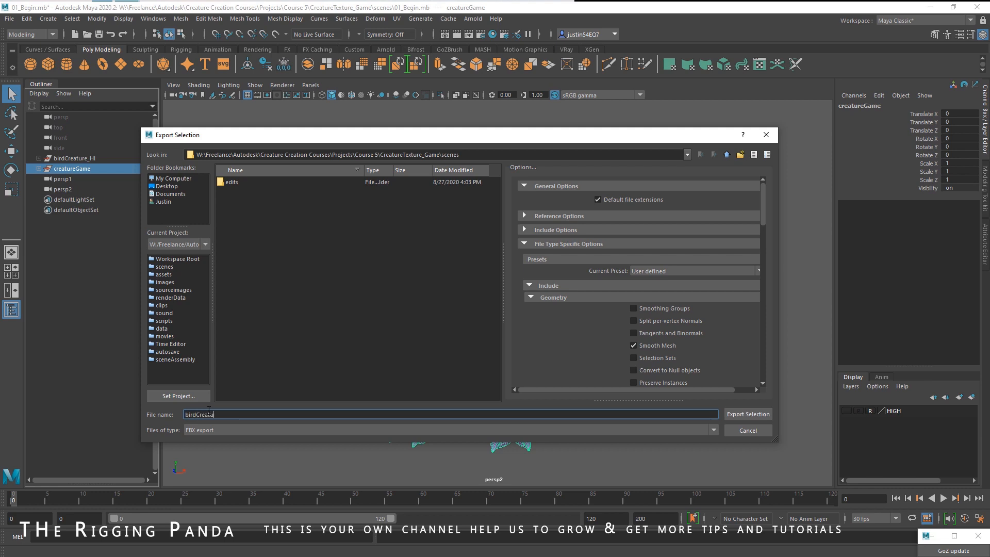
type("reExpor")
left_click(747, 413)
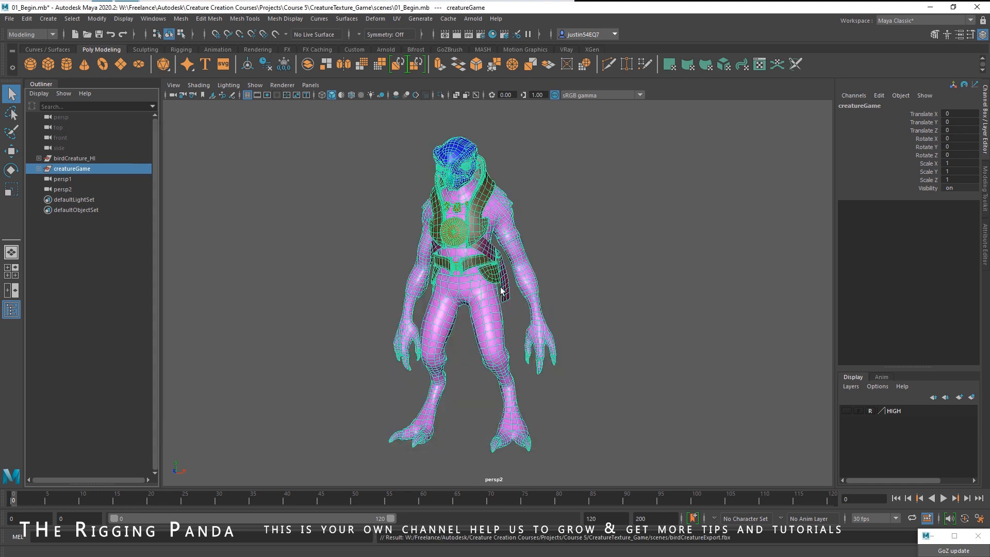
- Select individual parts of the game mesh in the viewport to check how it is split into objects
left_click(594, 331)
left_click(523, 269)
left_click(552, 205)
left_click(475, 220)
left_click(556, 236)
left_click(516, 232)
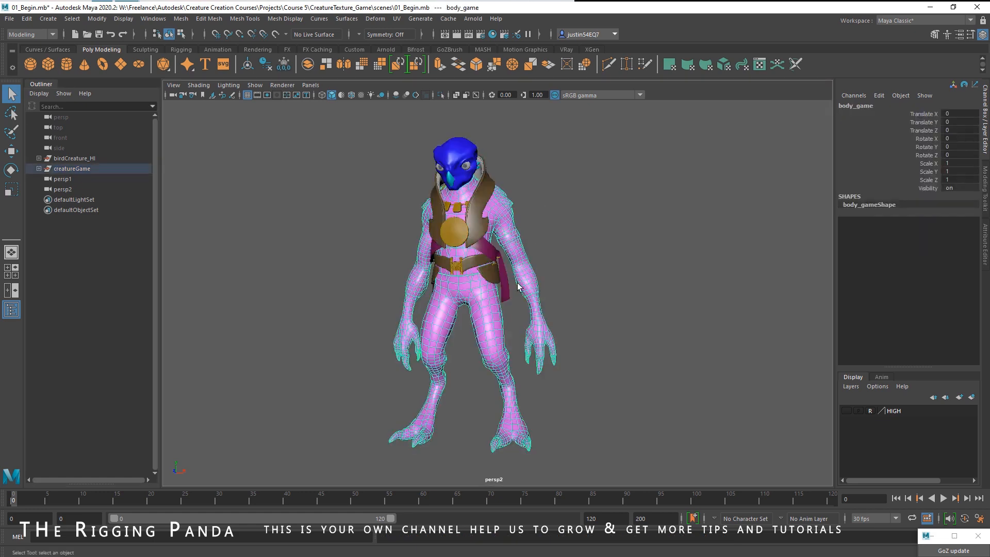
left_click(464, 267)
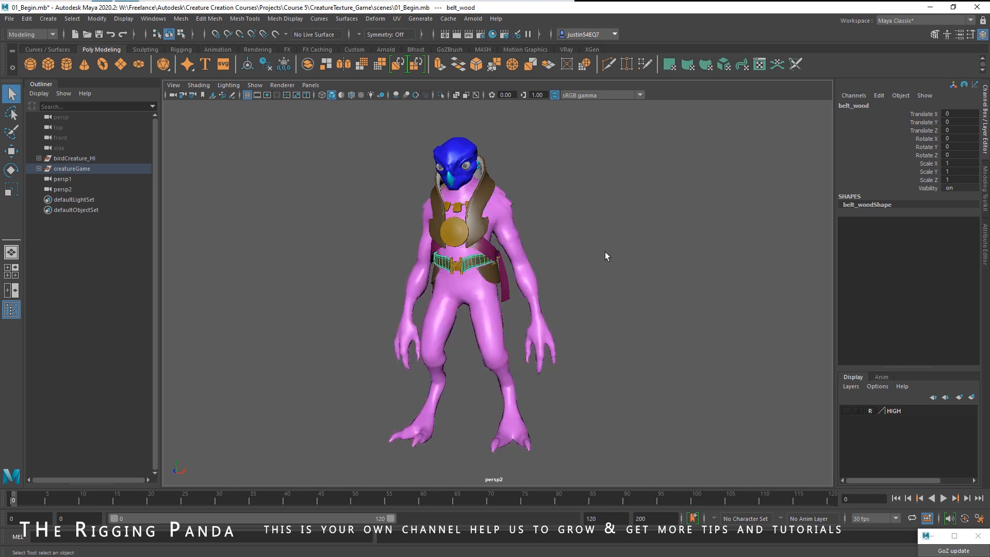
left_click(583, 289)
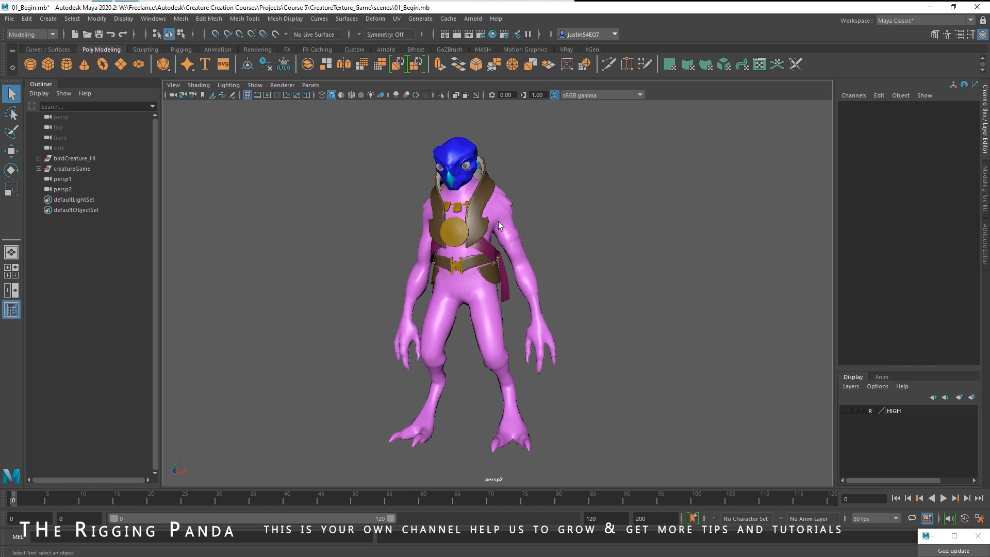
left_click_drag(537, 216, 597, 201, "alt")
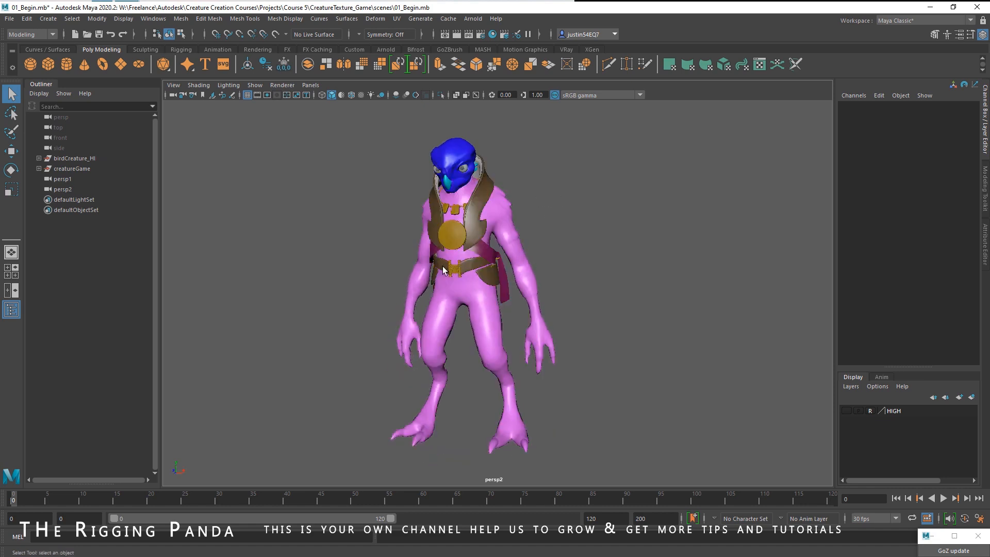
left_click(74, 158)
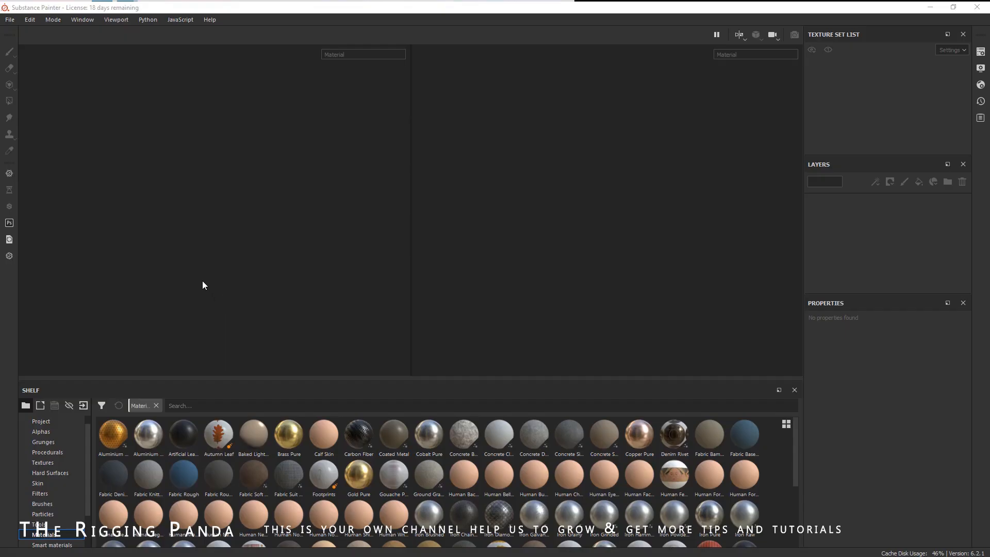
- In Substance Painter, start a new project using the birdCreatureExport.fbx mesh from the CreatureTexture_Game scenes folder
left_click(10, 20)
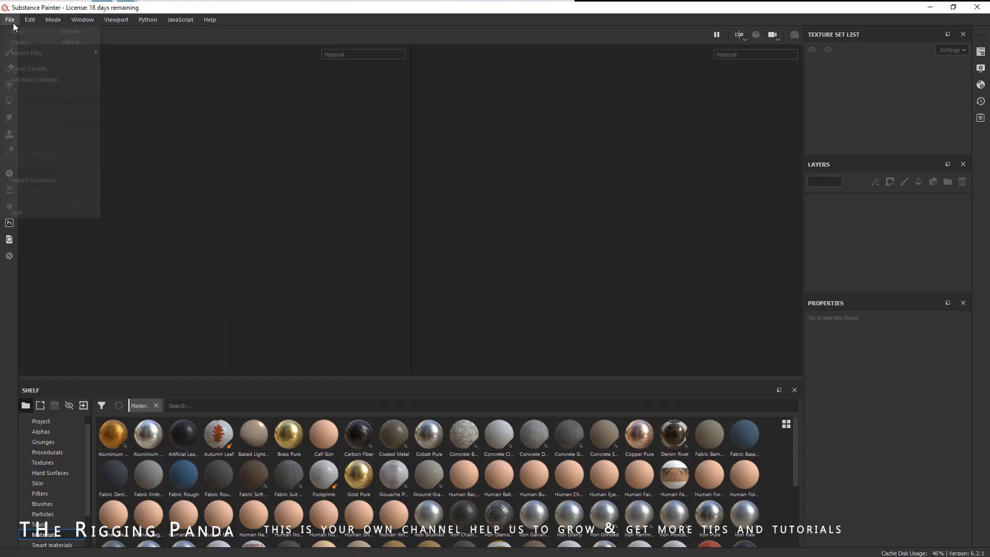
left_click(16, 32)
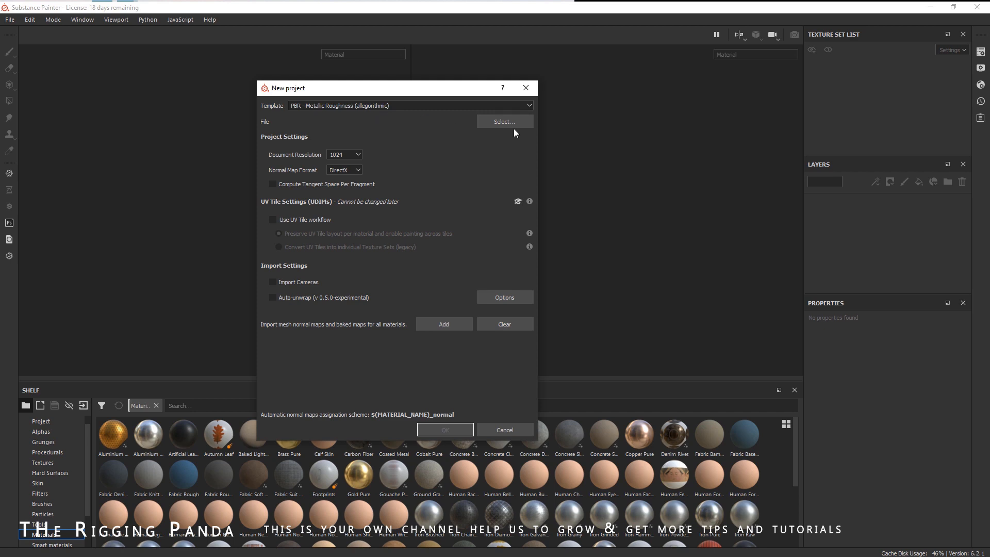
left_click(494, 124)
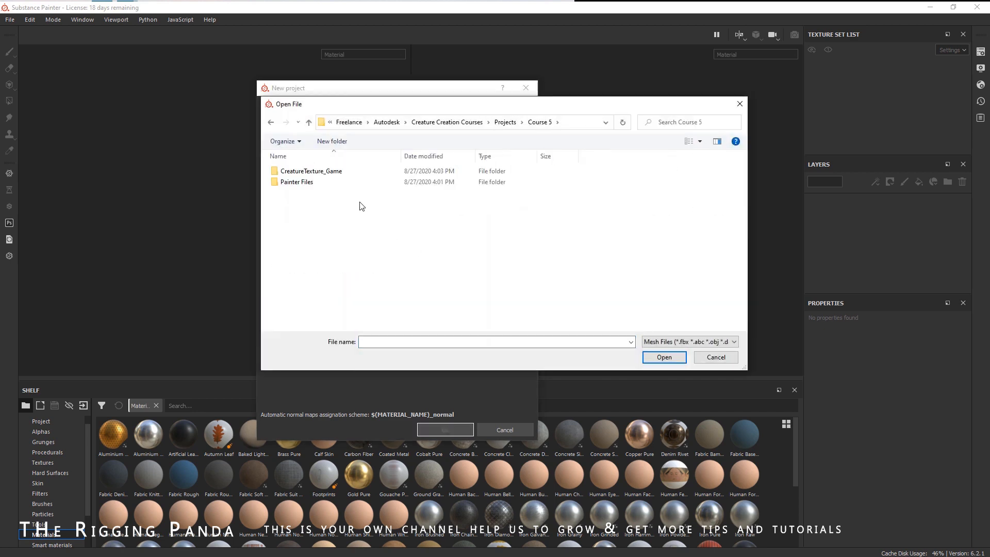
left_click(330, 174)
double_click(331, 175)
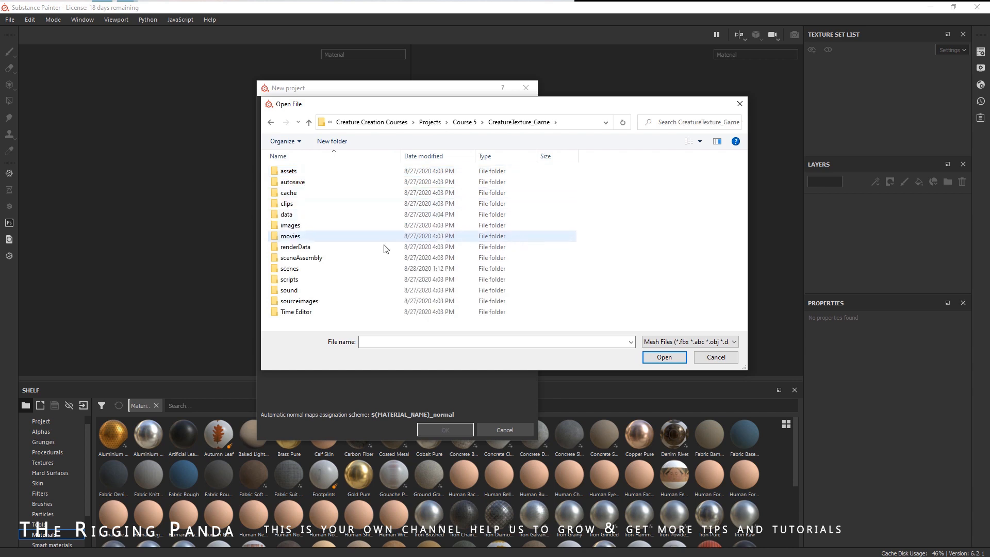
double_click(299, 268)
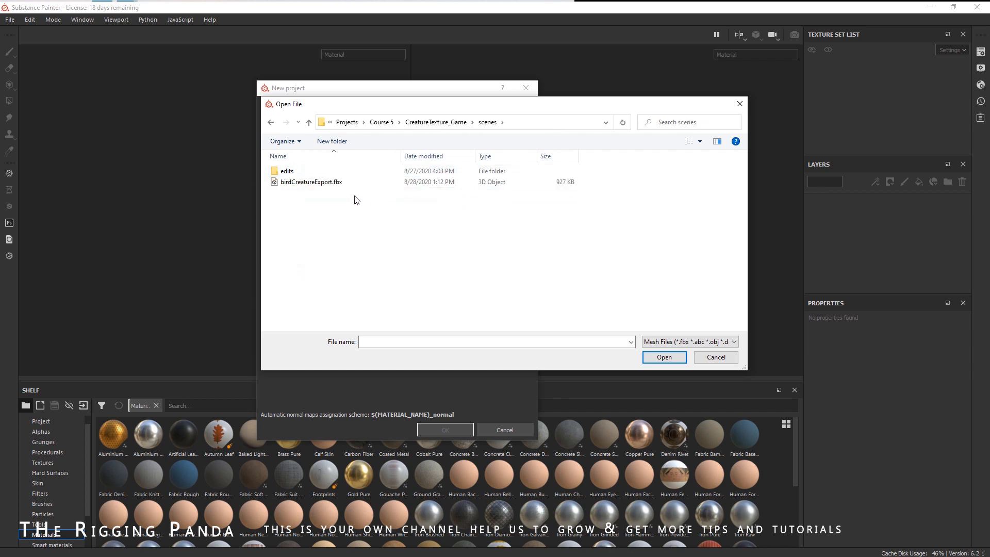
left_click(299, 183)
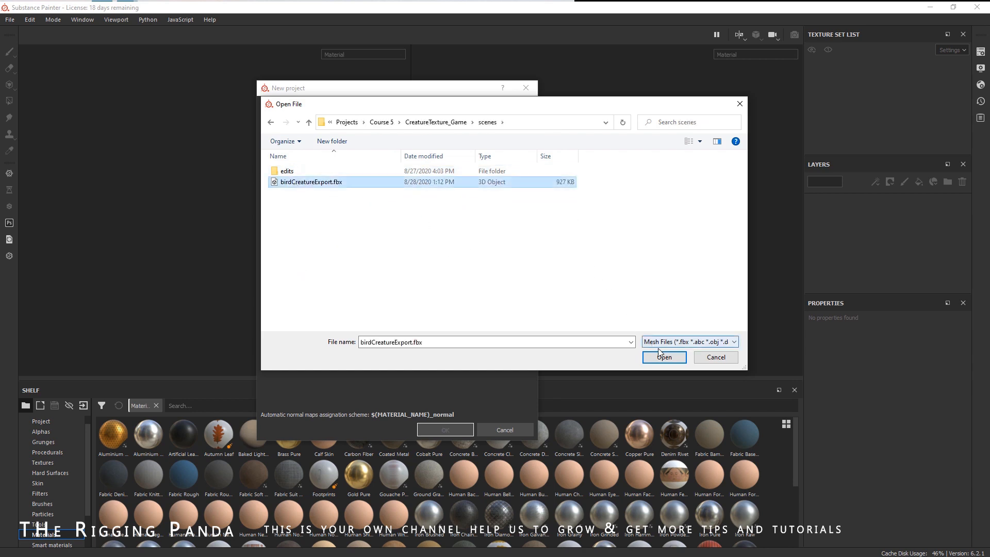
left_click(664, 356)
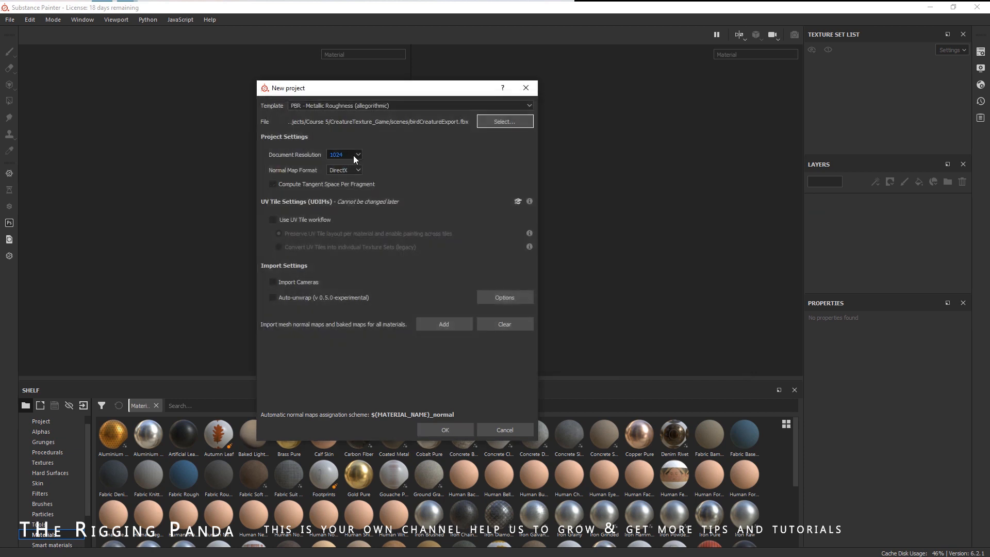
- Set the document resolution to 2048 and create the project
left_click(354, 156)
left_click(348, 190)
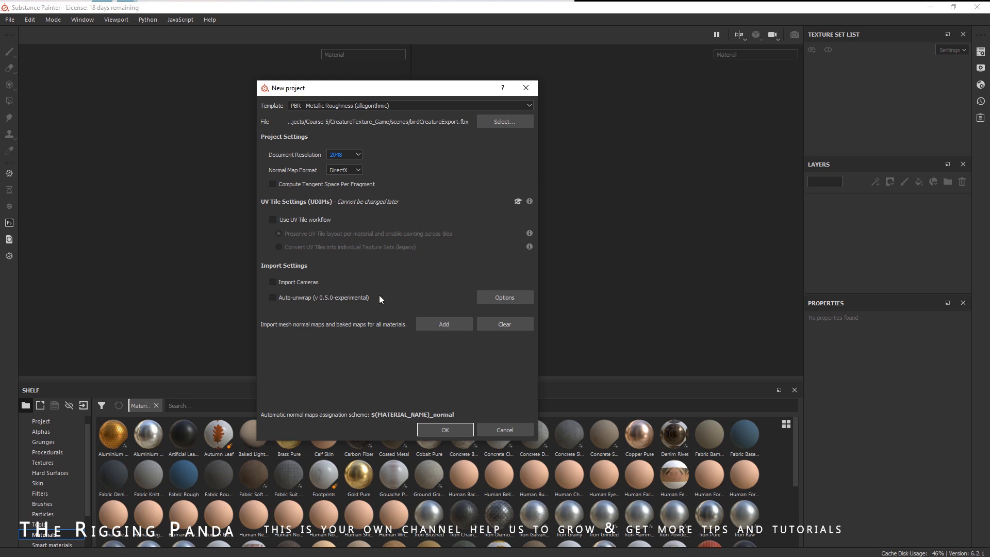
left_click(447, 430)
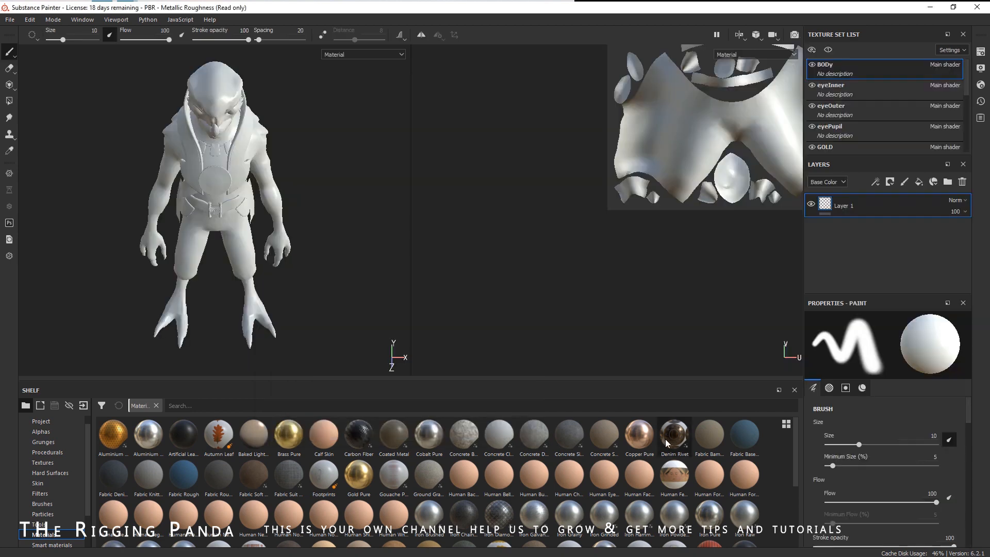
- Enlarge the texture set list and scroll through all the texture sets
left_click_drag(338, 223, 367, 194, "alt")
middle_click_drag(295, 147, 274, 172, "alt")
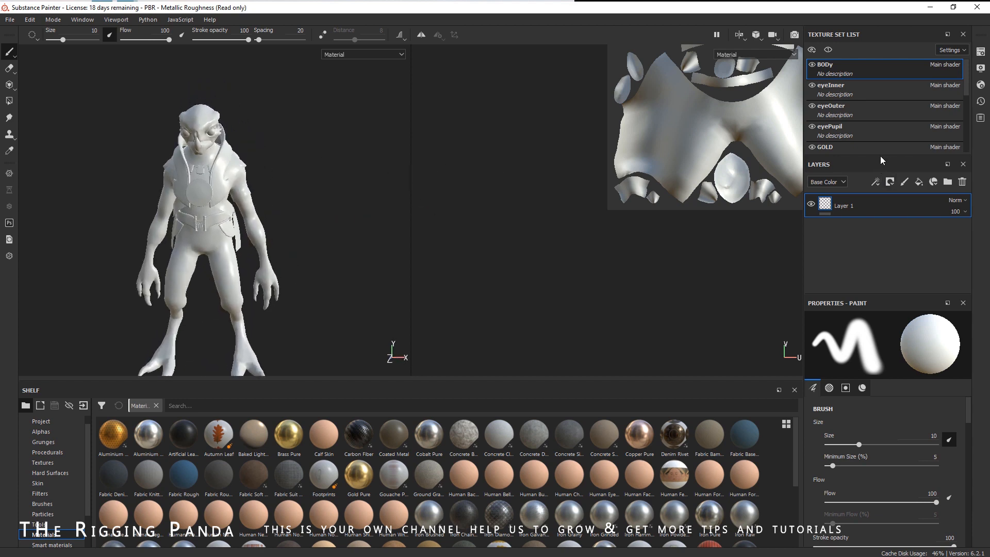
left_click_drag(880, 156, 874, 231)
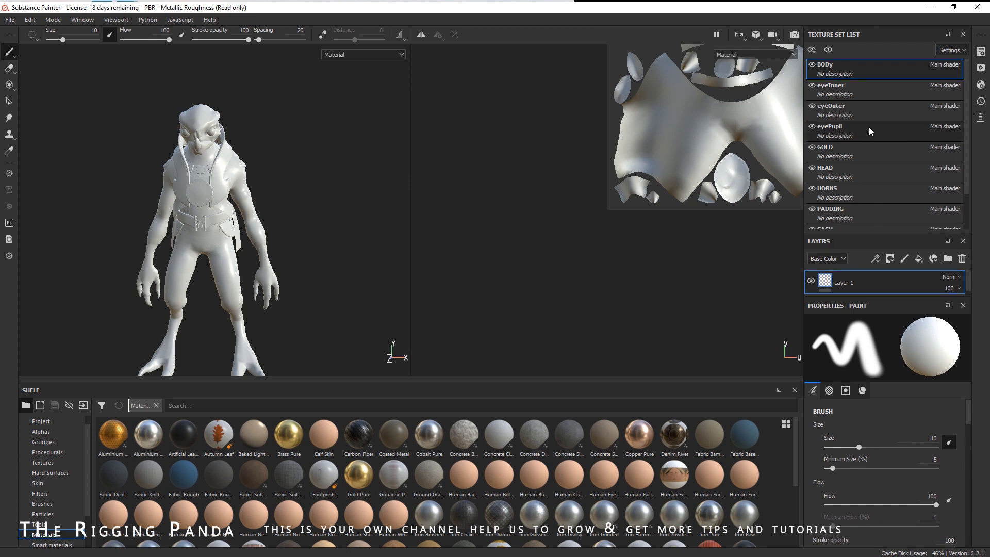
scroll(868, 125, "down", 2)
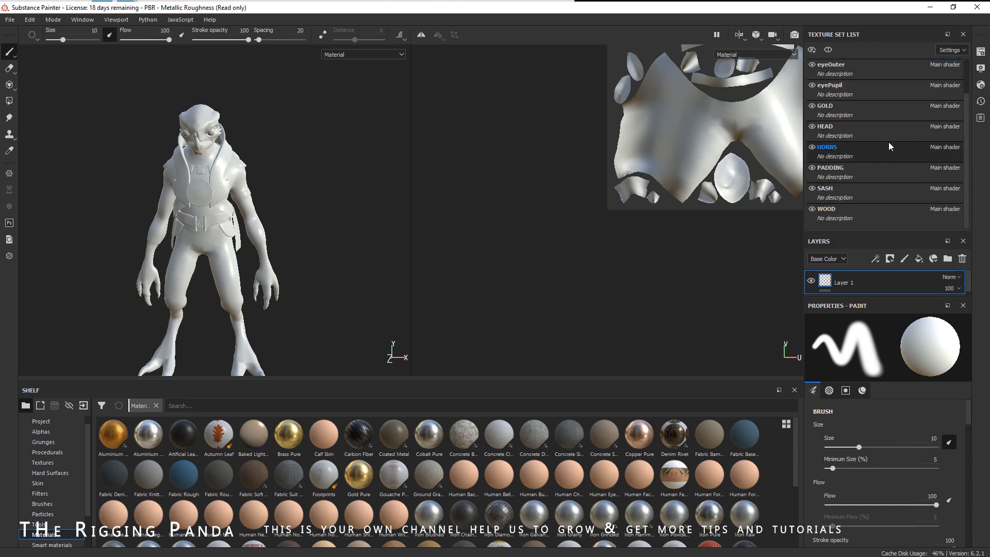
scroll(879, 129, "up", 2)
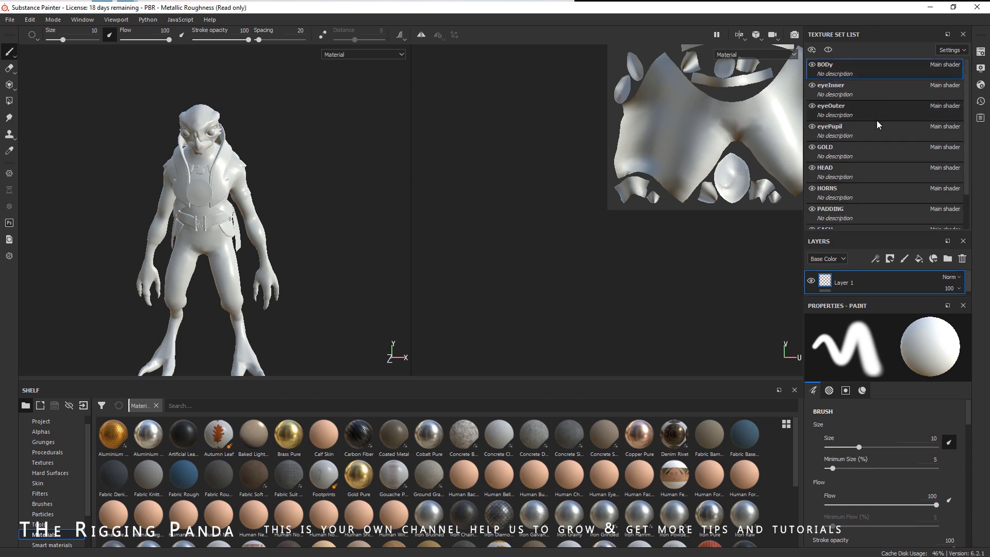
- Select several texture sets, including eyeOuter and GOLD, to inspect their UV layouts
middle_click_drag(626, 278, 472, 385, "alt")
scroll(648, 309, "down", 5)
middle_click_drag(647, 309, 592, 339, "alt")
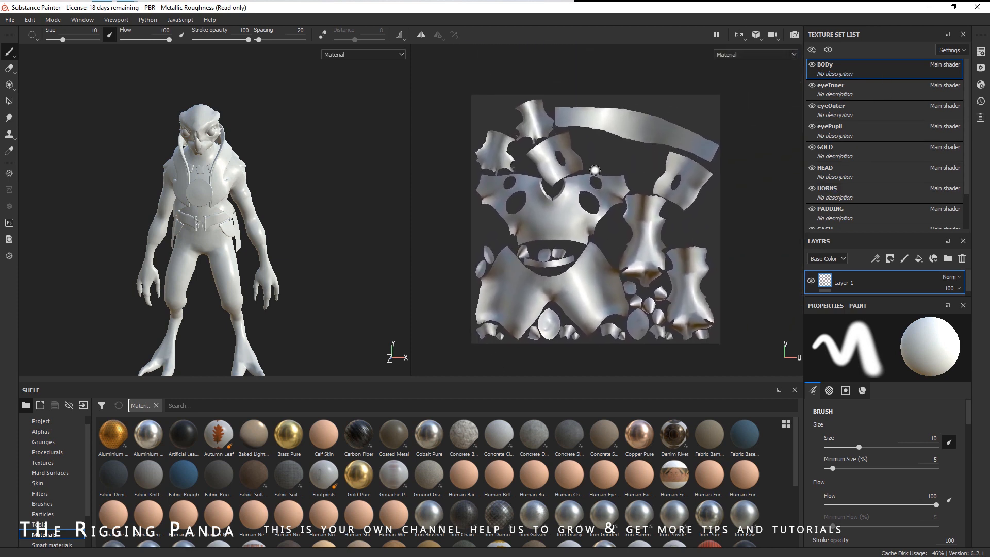
left_click(859, 150)
left_click(864, 128)
left_click(869, 113)
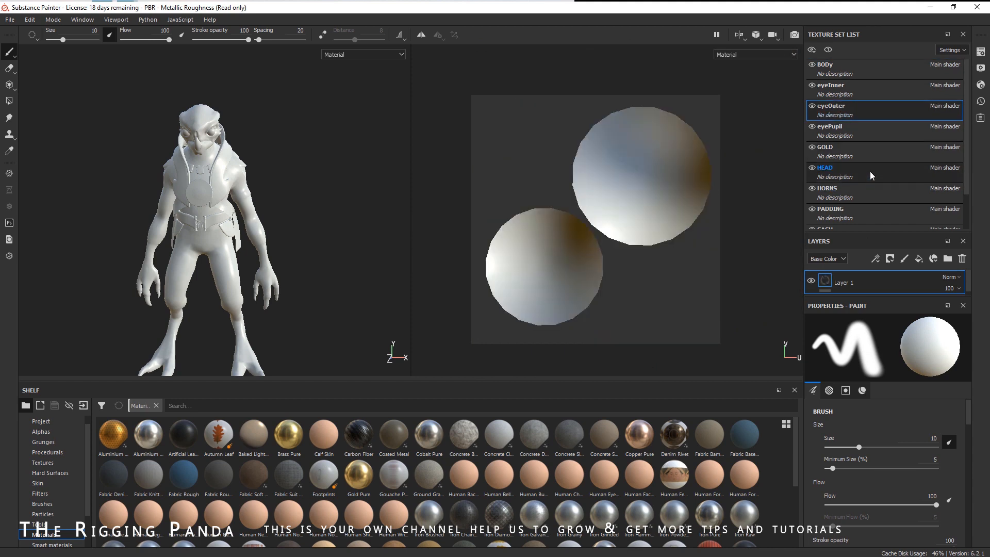
left_click(867, 150)
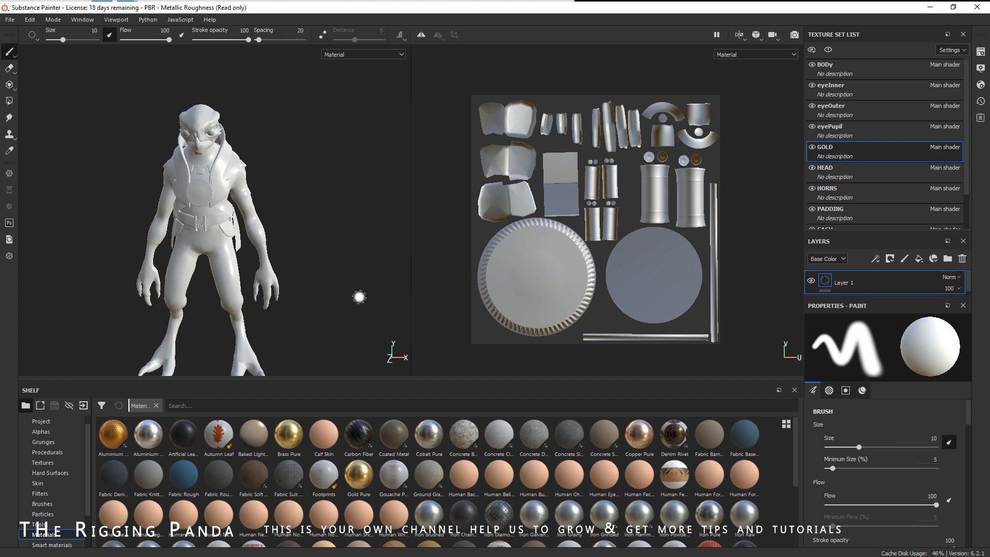
- Open the texture set settings and scroll down to the mesh maps section
left_click(981, 53)
scroll(830, 147, "down", 2)
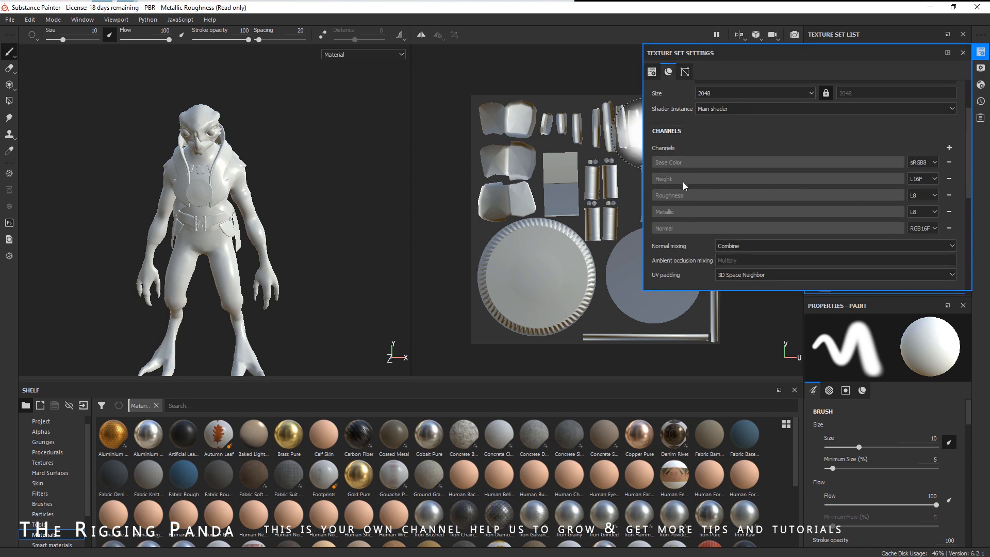
scroll(800, 185, "down", 5)
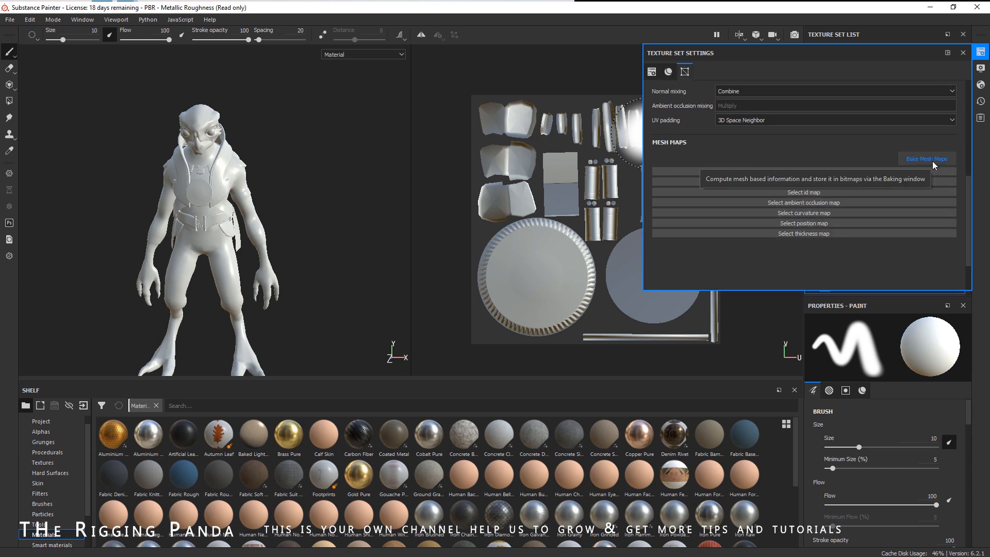
- Open the mesh map baker, set the output size to 2048, and restrict baking to the BODy texture set
left_click(932, 161)
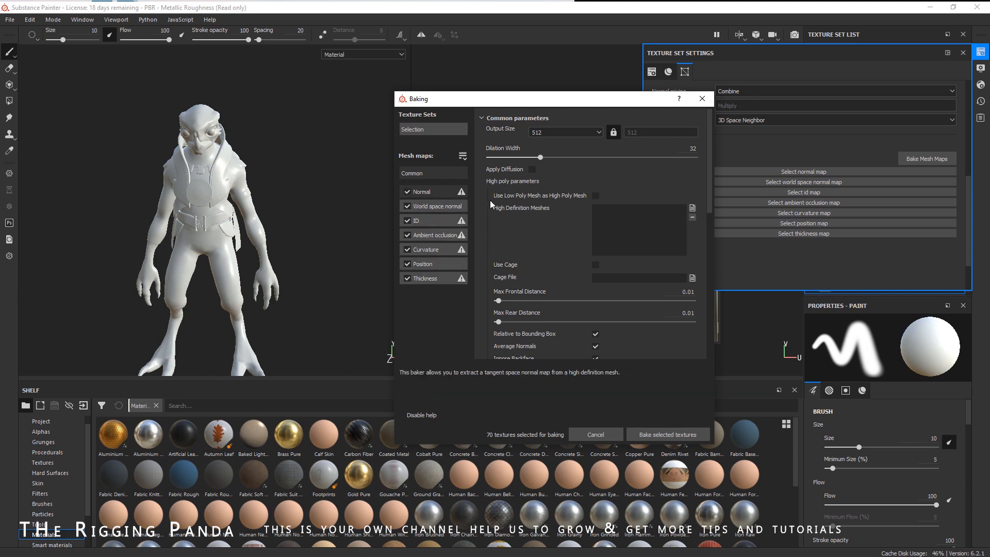
left_click(551, 134)
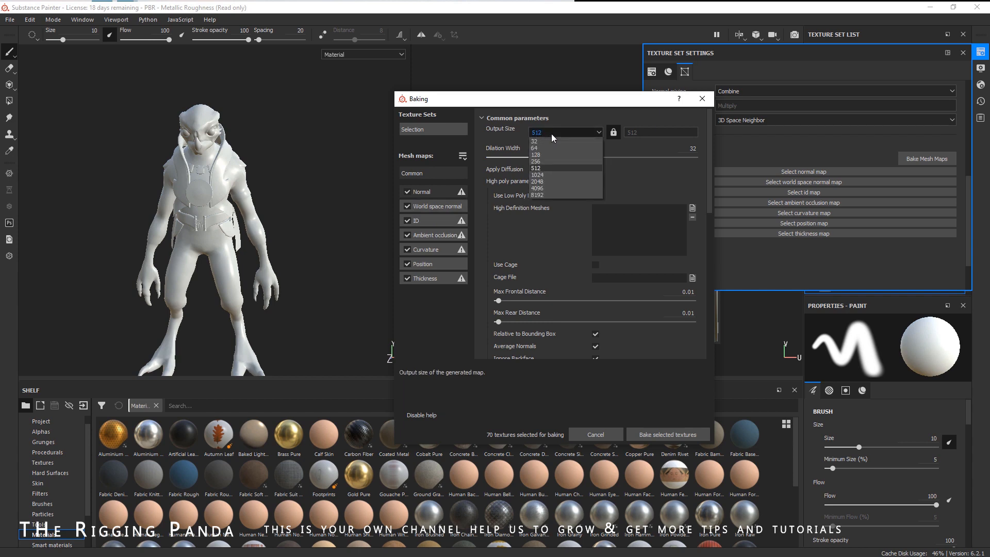
left_click(556, 181)
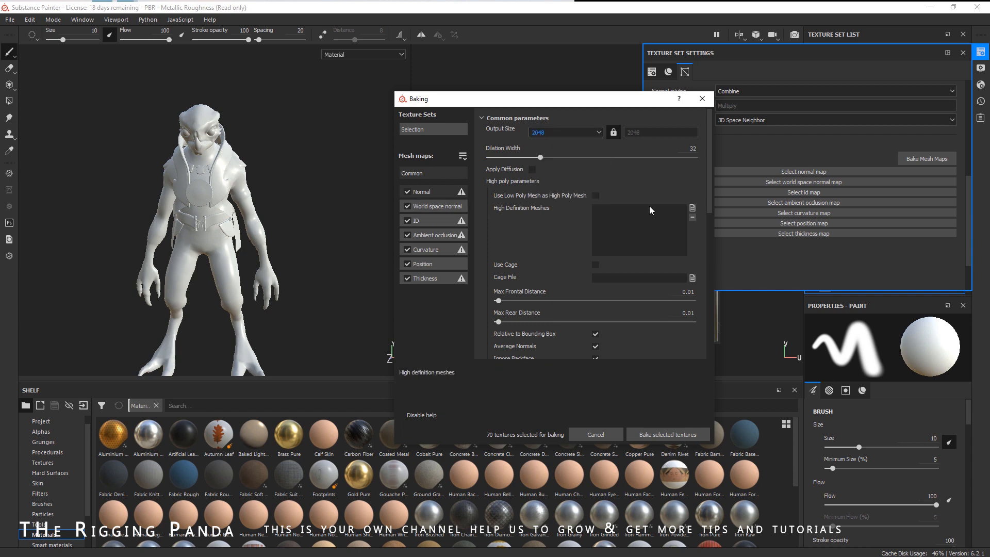
left_click(446, 132)
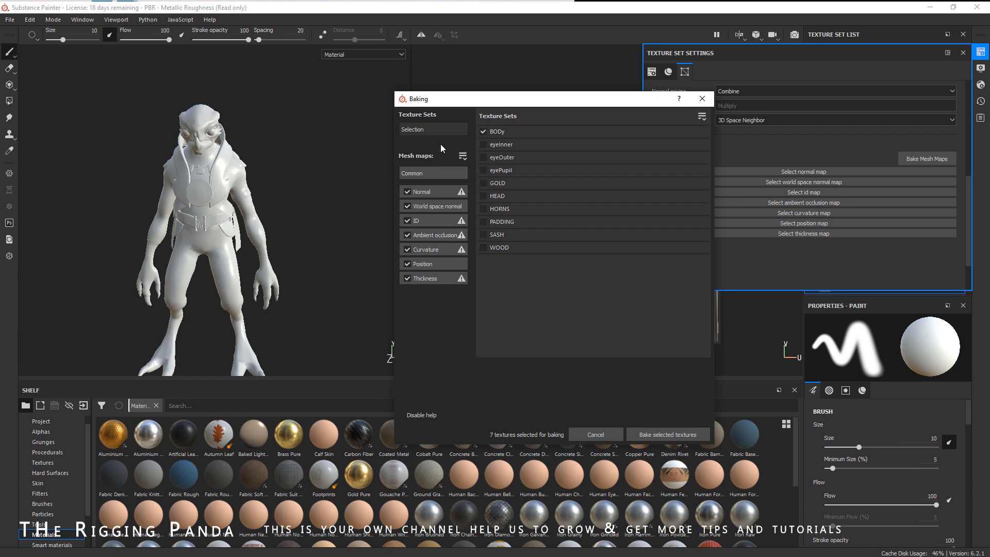
left_click(433, 172)
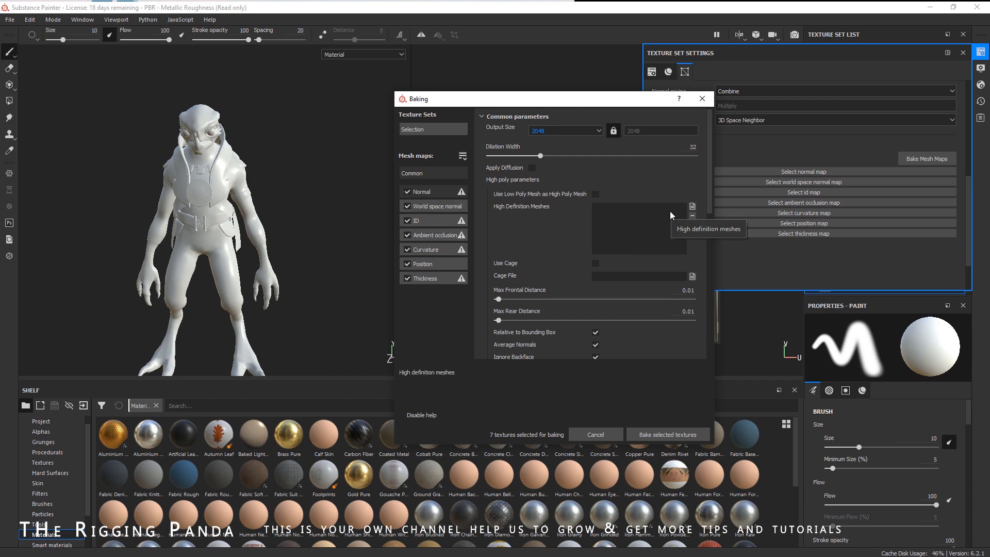
- Add bodyHI.obj, clawsHI.obj, jumpsuitHI.obj and sashMain.obj from the project's data folder as high definition meshes
left_click(693, 206)
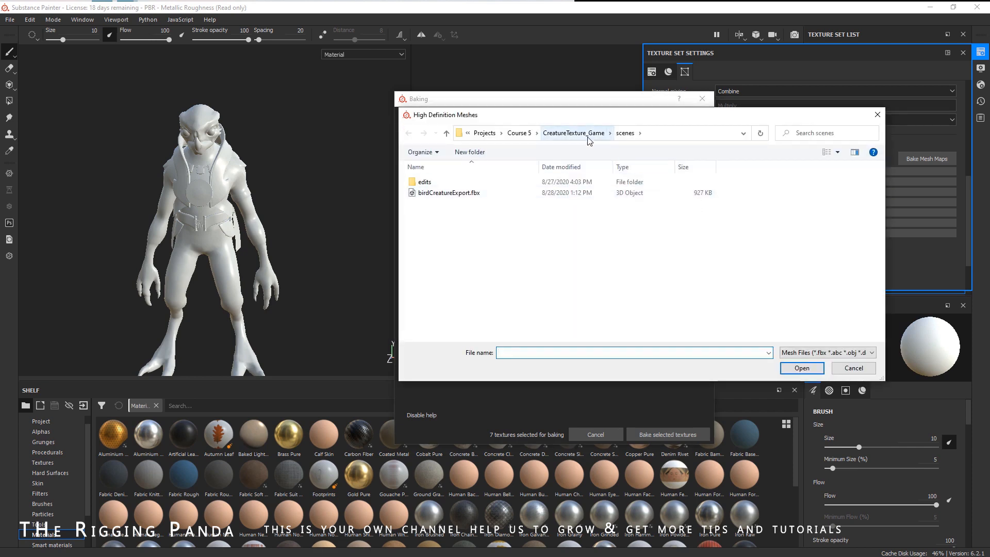
left_click(573, 133)
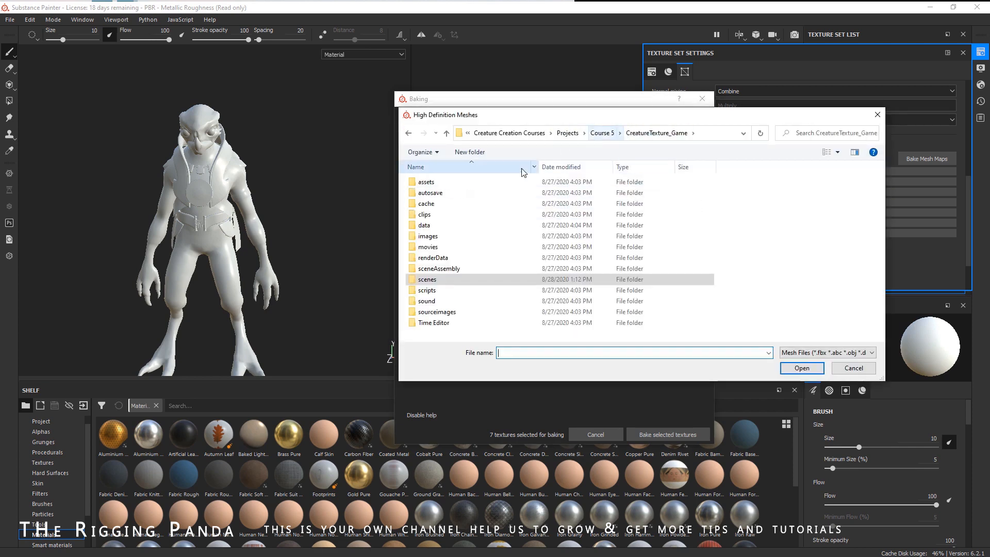
double_click(432, 228)
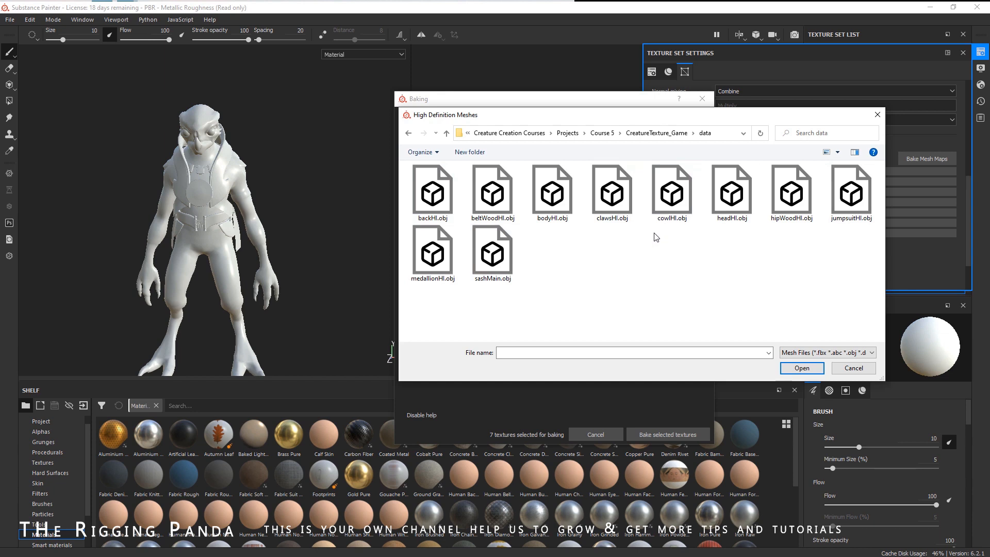
left_click(554, 205)
left_click(618, 202, "ctrl")
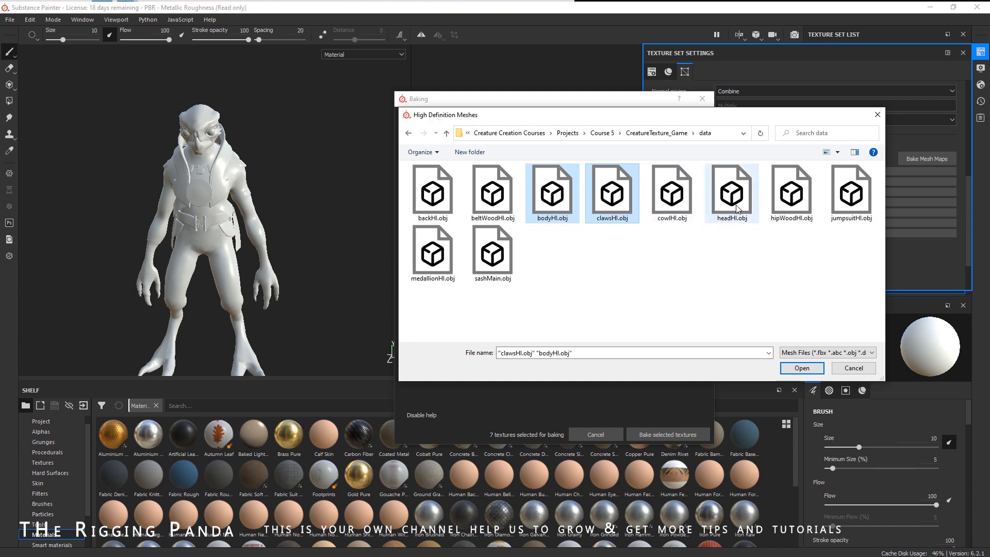
left_click(849, 206, "ctrl")
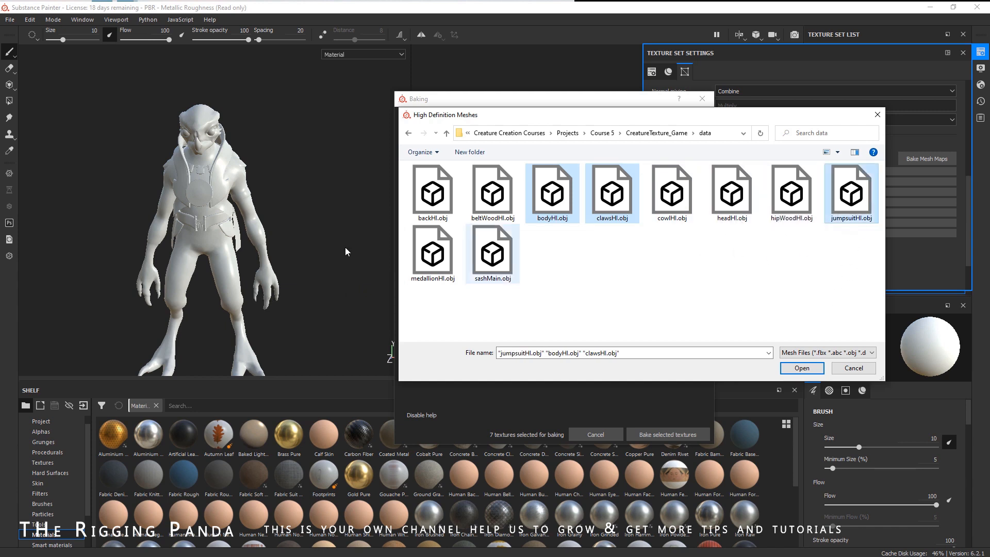
left_click(506, 281, "ctrl")
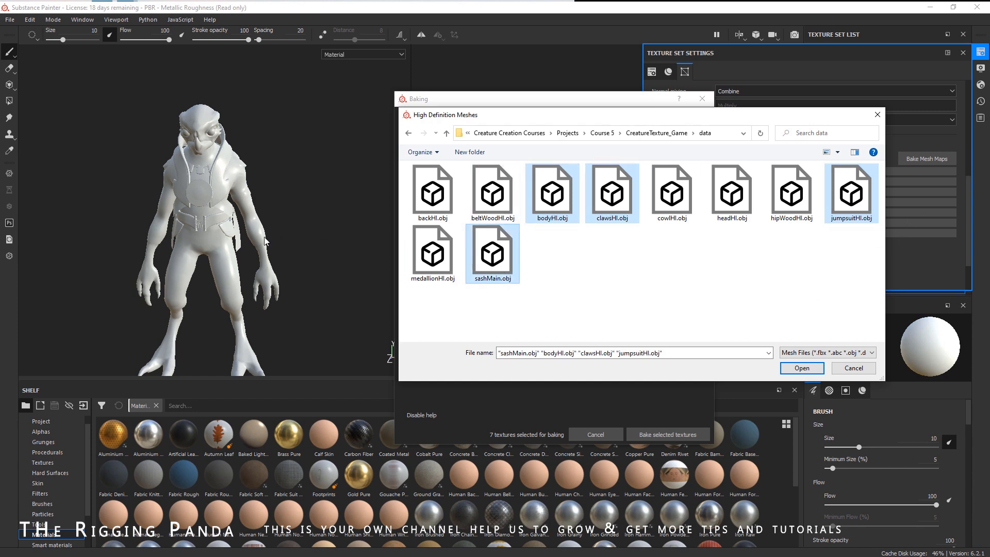
left_click(785, 365)
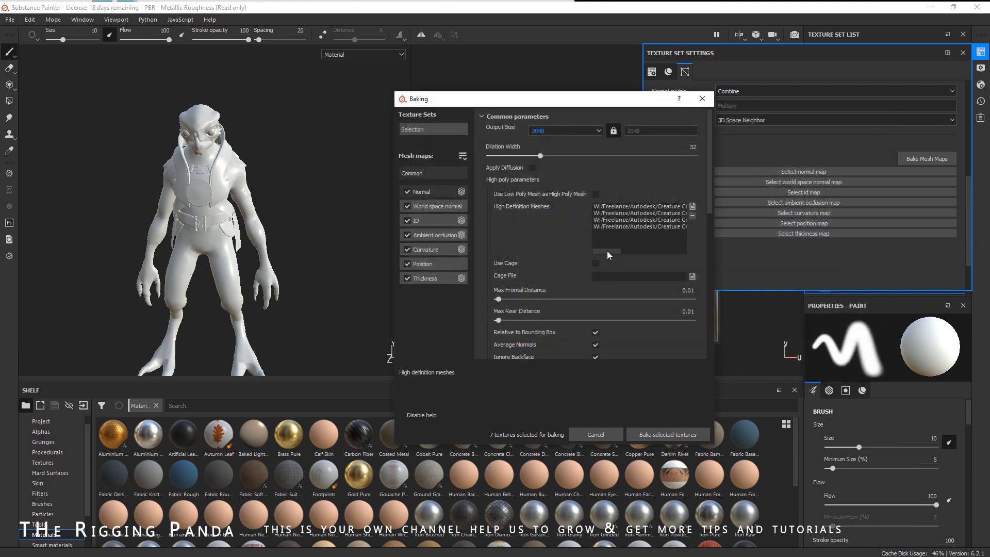
- Bake the selected mesh maps for the BODy texture set
left_click_drag(608, 251, 684, 240)
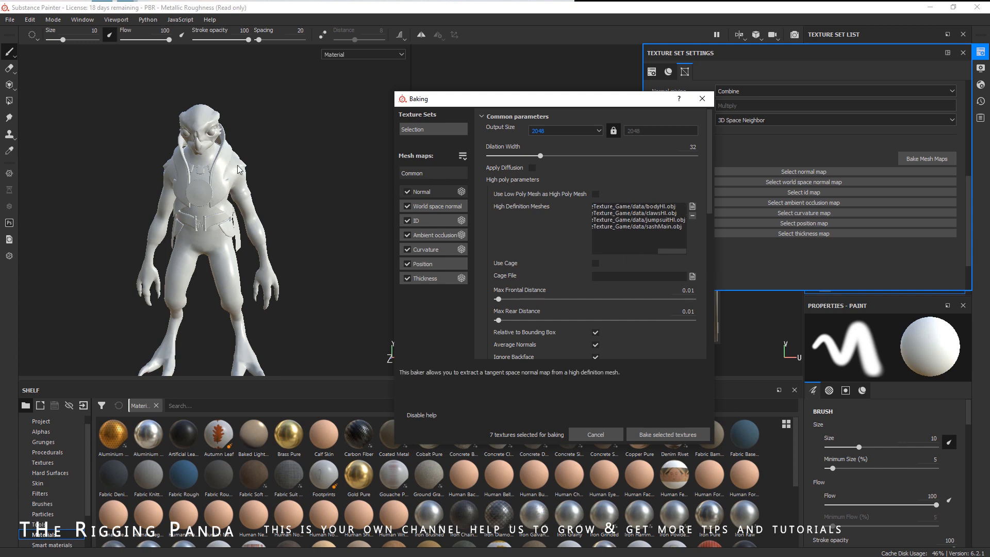
scroll(700, 357, "up", 1)
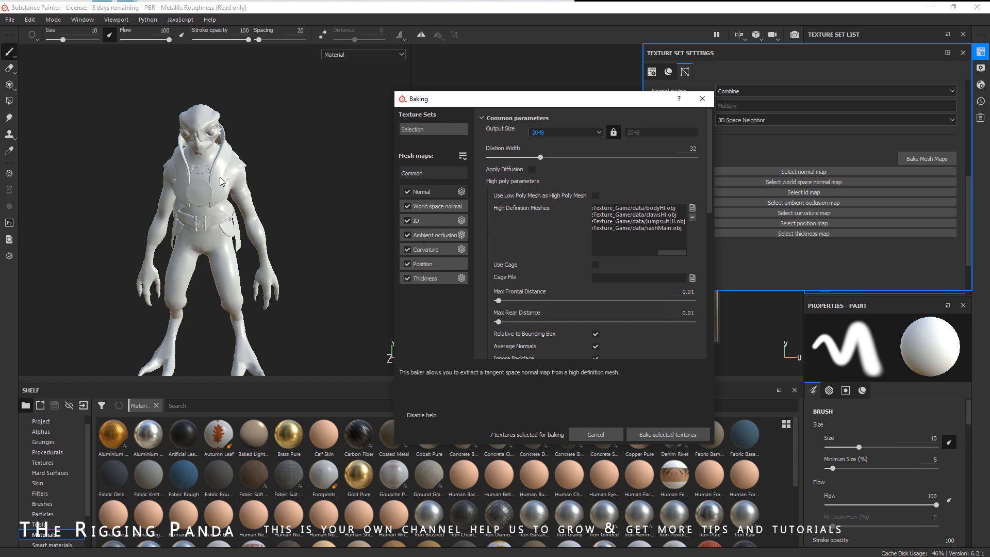
left_click(679, 434)
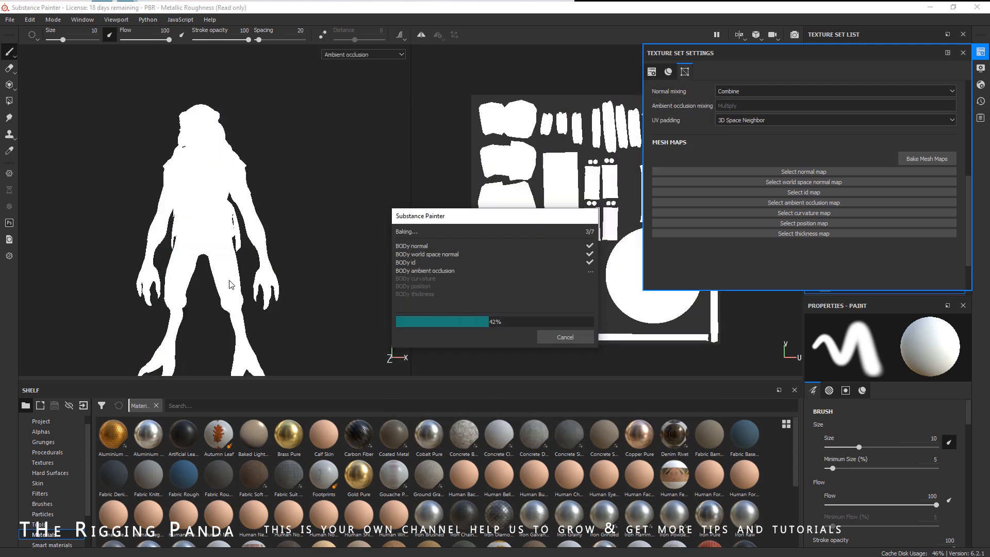
left_click(565, 338)
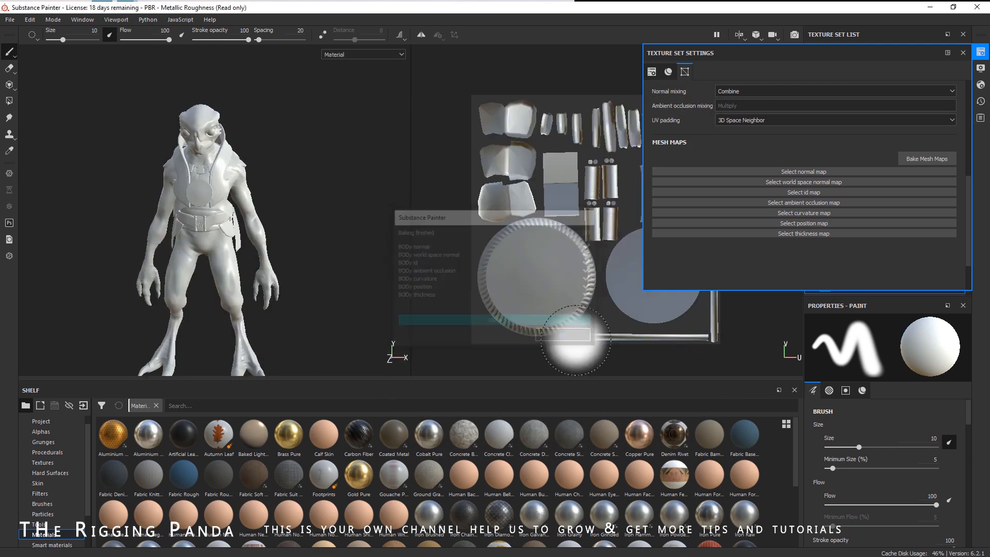
- Orbit around the creature in the 3D view to examine the baked surface detail
left_click_drag(290, 206, 264, 224, "alt")
middle_click_drag(263, 224, 278, 250, "alt")
right_click_drag(278, 250, 374, 261, "alt")
left_click_drag(282, 247, 304, 234, "alt")
middle_click_drag(304, 235, 263, 133, "alt")
left_click_drag(323, 212, 214, 115, "alt")
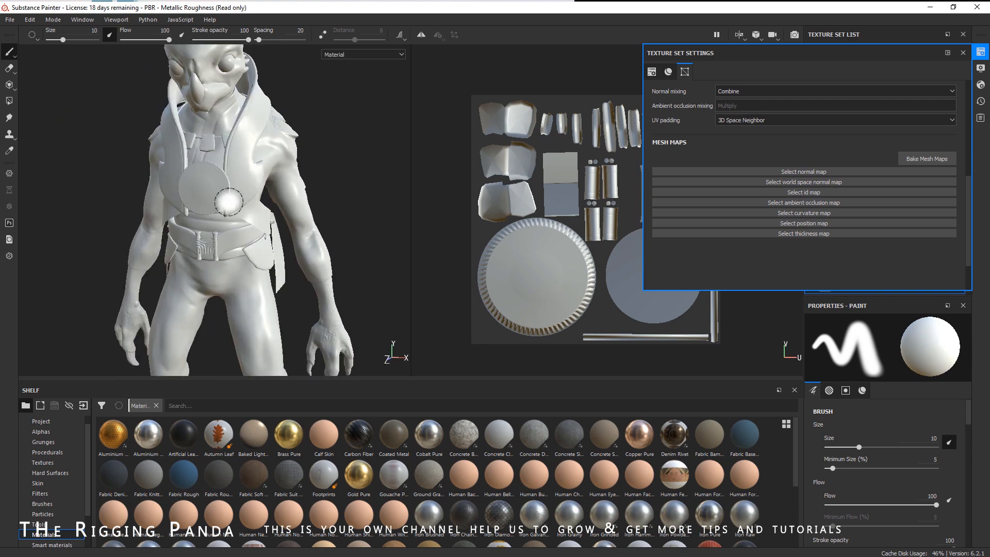
middle_click_drag(268, 235, 287, 126, "alt")
left_click_drag(319, 247, 268, 258, "alt")
middle_click_drag(268, 276, 263, 181, "alt")
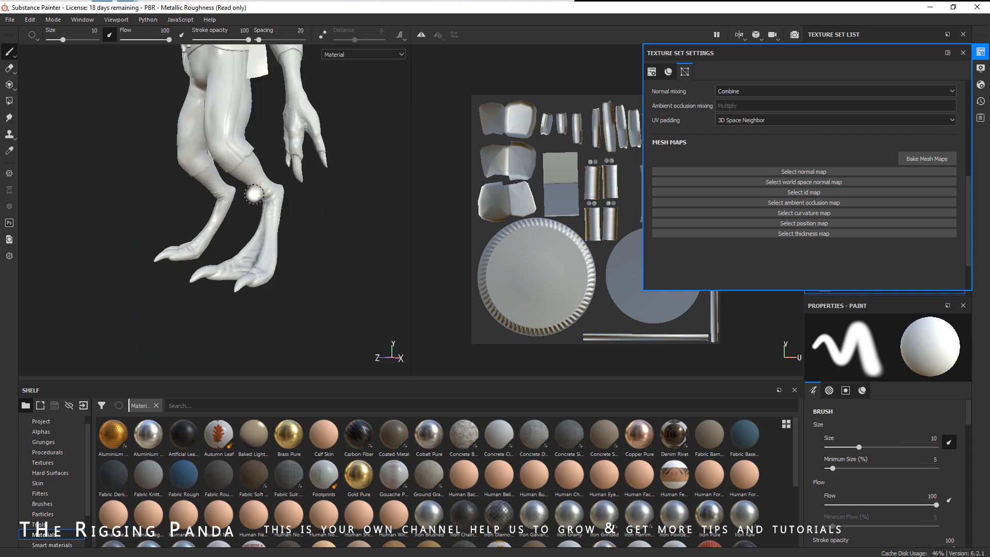
mouse_move(280, 237)
left_mouse_down("alt")
mouse_move(316, 258)
mouse_move(267, 216)
mouse_move(273, 253)
left_mouse_up("alt")
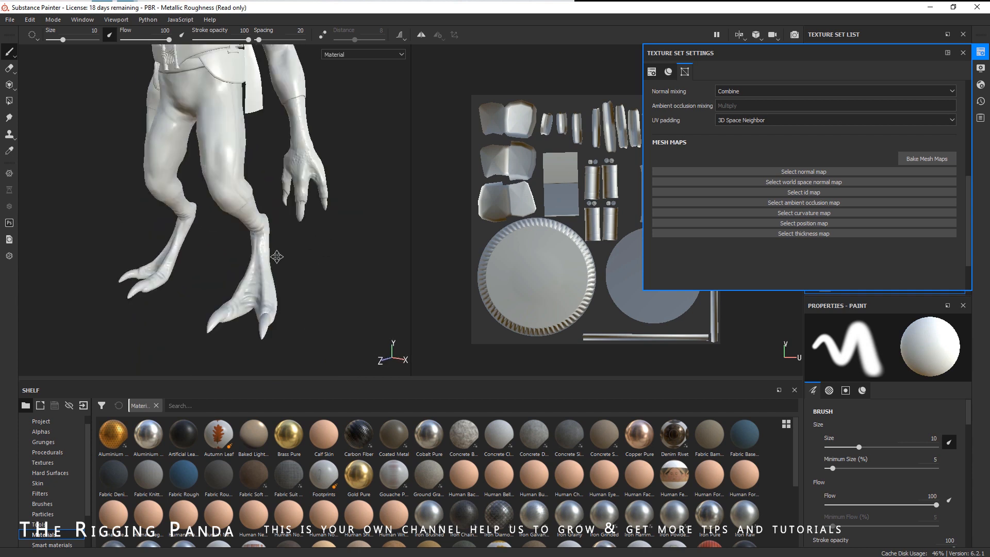
right_click_drag(274, 253, 217, 268, "alt")
middle_click_drag(232, 232, 268, 284, "alt")
mouse_move(271, 195)
left_mouse_down("alt")
mouse_move(322, 207)
mouse_move(299, 205)
mouse_move(304, 226)
left_mouse_up("alt")
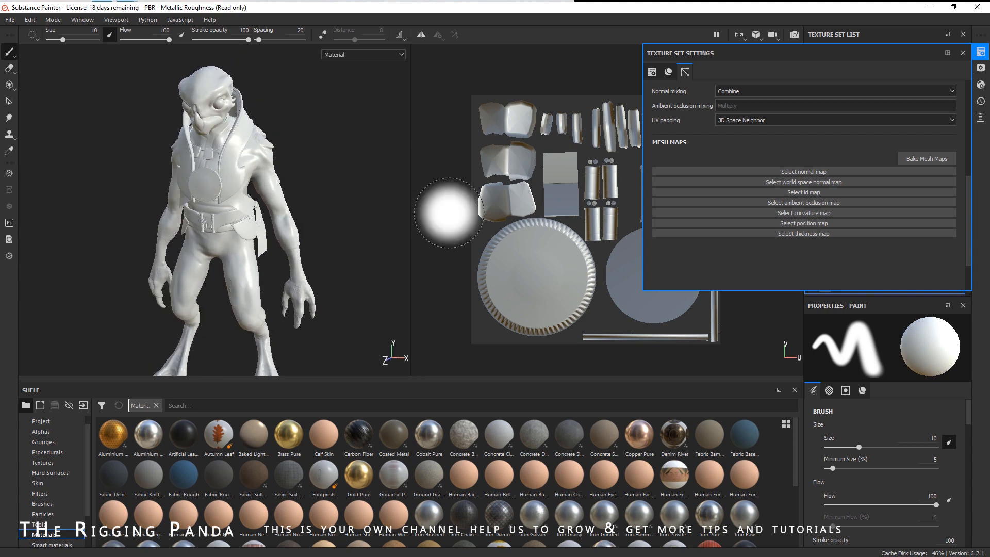
- Select the BODy texture set and display its baked Normal mesh map in the viewports
left_click(962, 53)
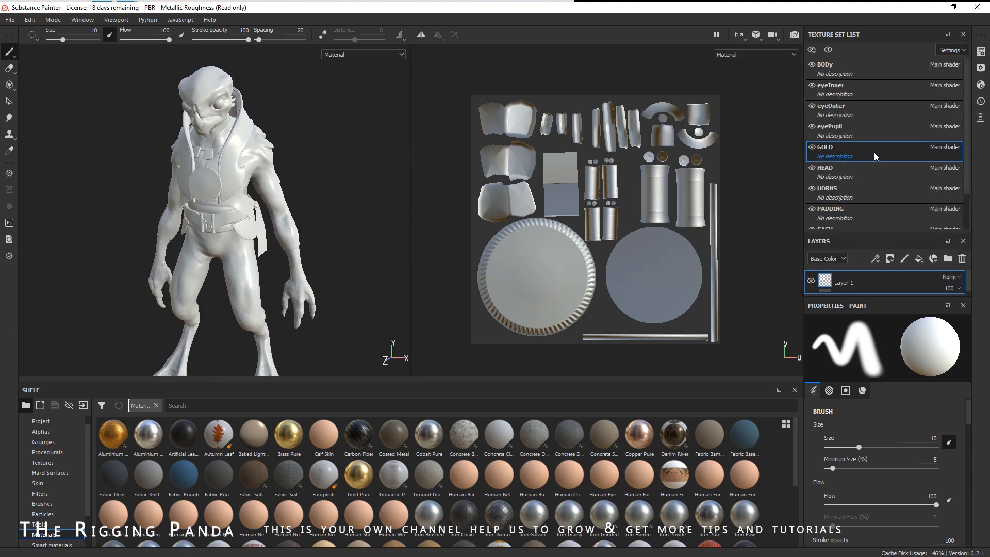
left_click(858, 69)
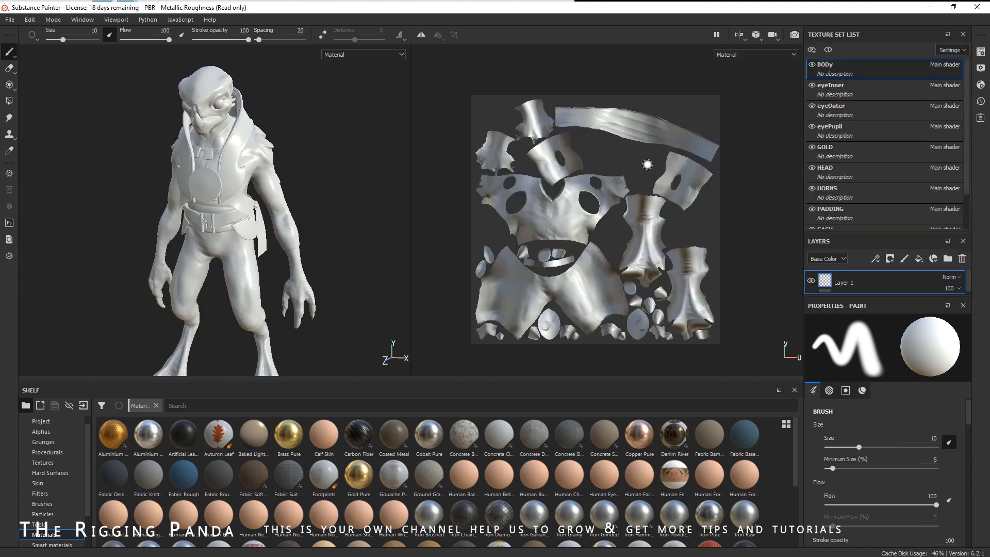
left_click(764, 54)
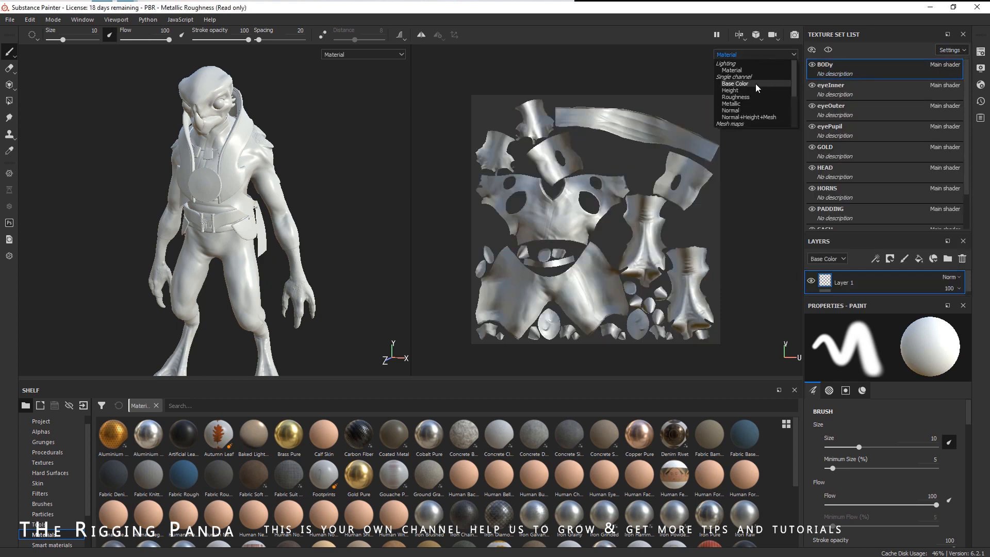
scroll(756, 82, "down", 3)
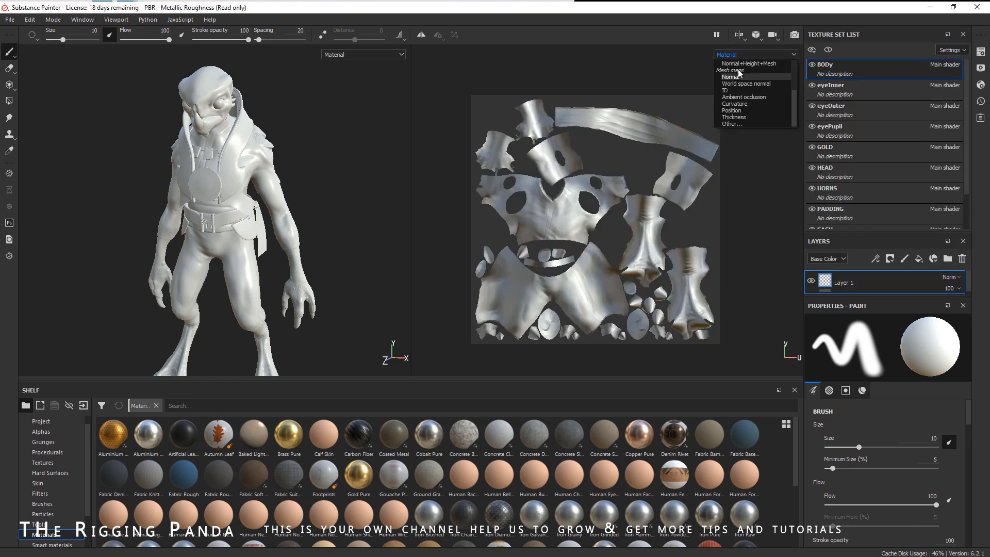
left_click(744, 77)
left_click(743, 54)
left_click(744, 54)
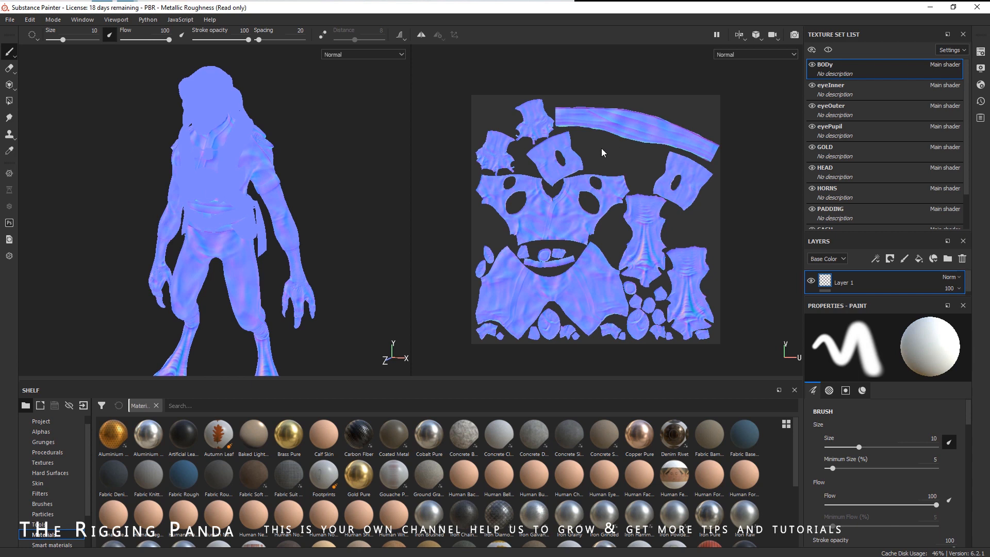
- Switch the viewport display back to the Material channel
left_click(759, 55)
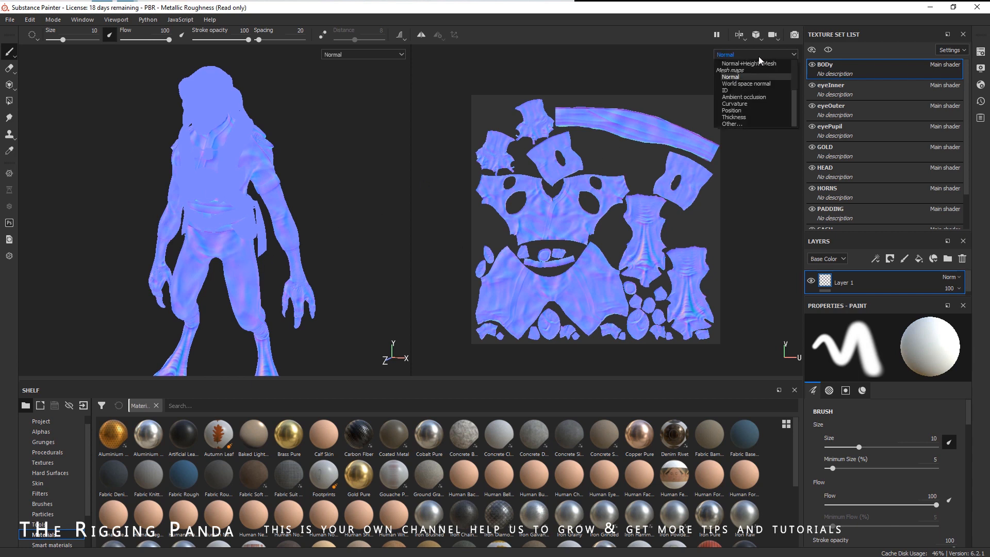
left_click(742, 71)
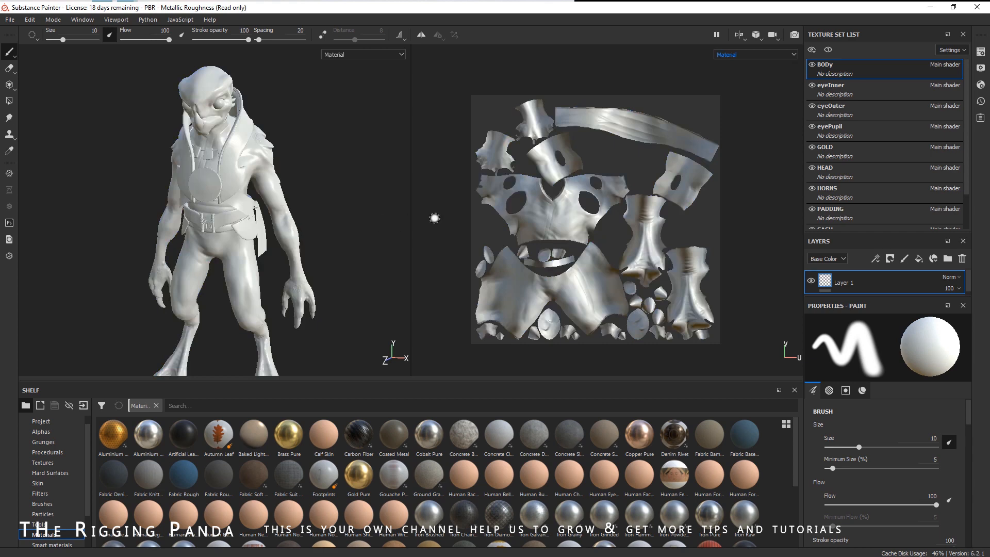
mouse_move(316, 203)
left_mouse_down("alt")
mouse_move(326, 196)
mouse_move(316, 205)
mouse_move(316, 185)
left_mouse_up("alt")
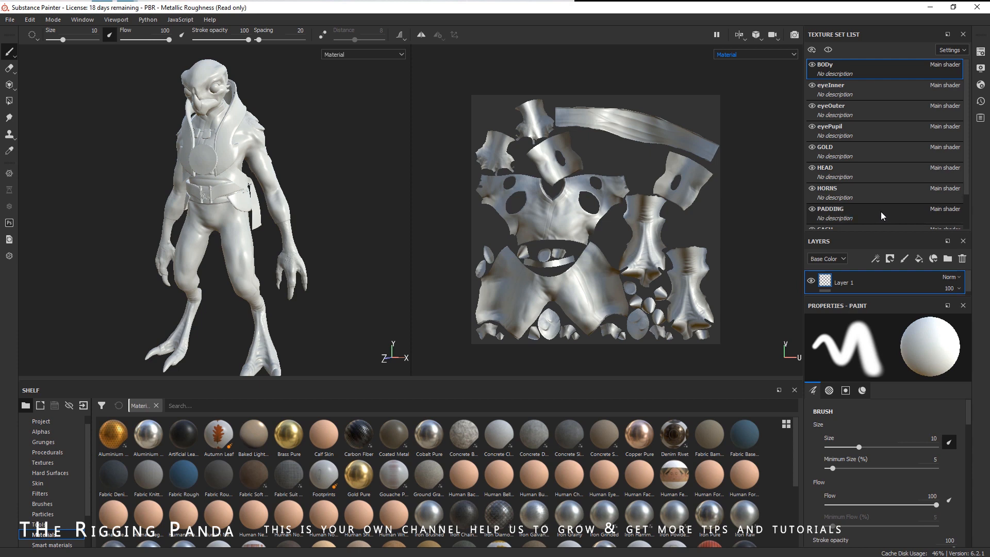
- Reopen the mesh map baker for the WOOD texture set and select only WOOD for baking
scroll(876, 196, "down", 1)
left_click(858, 214)
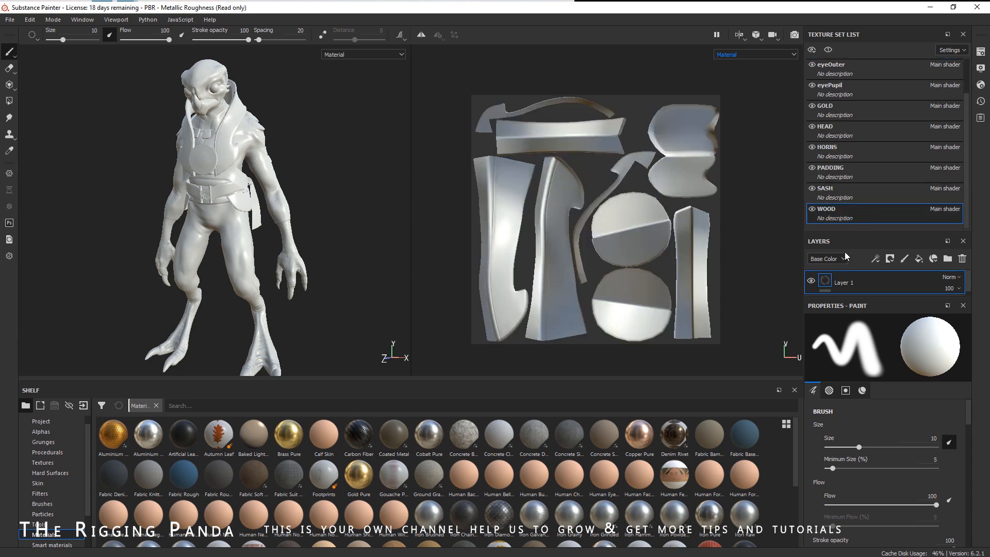
left_click(980, 52)
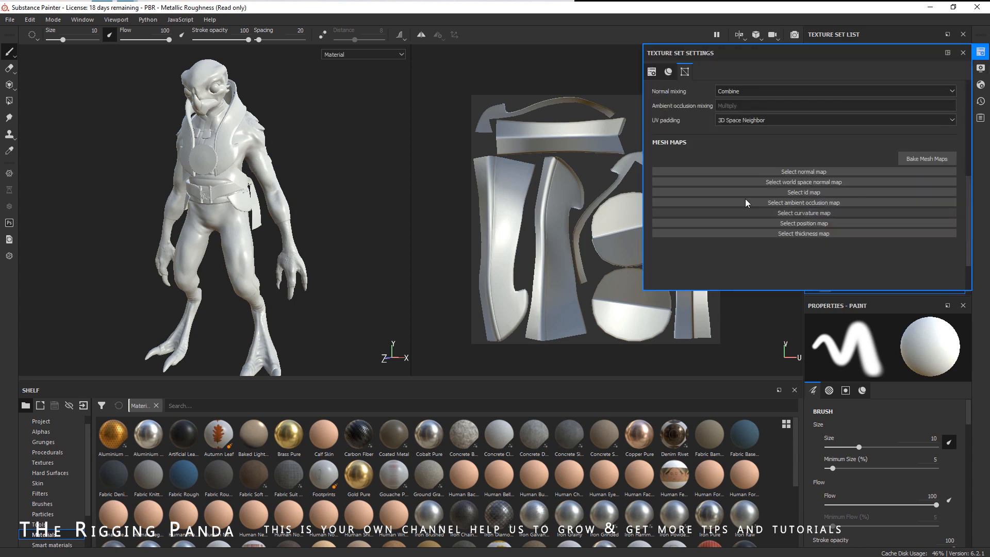
left_click(911, 159)
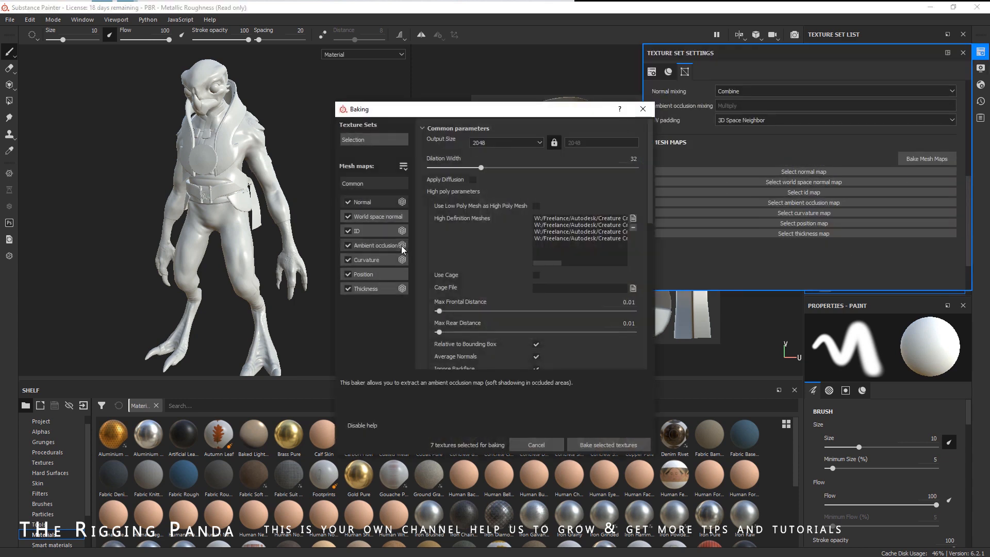
left_click(373, 139)
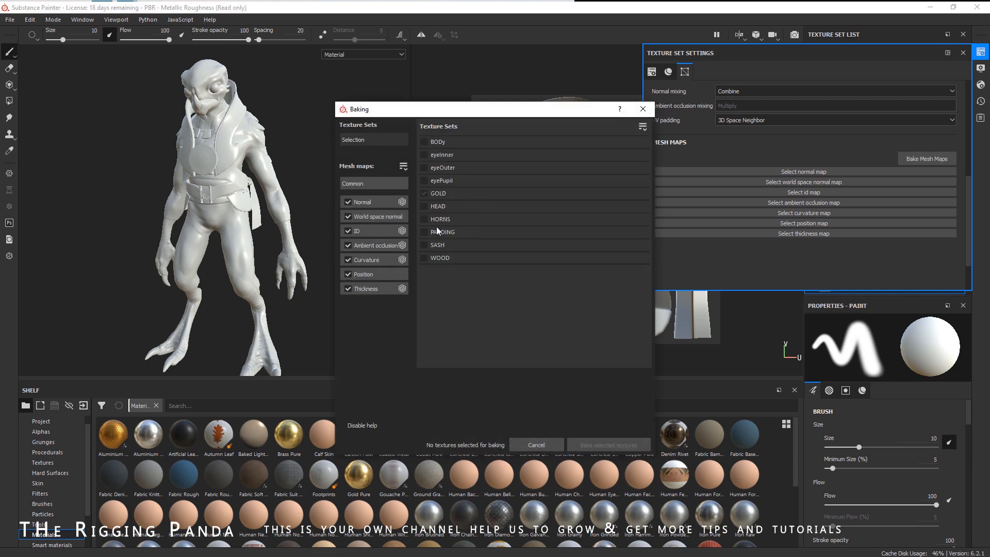
left_click(426, 257)
left_click(374, 184)
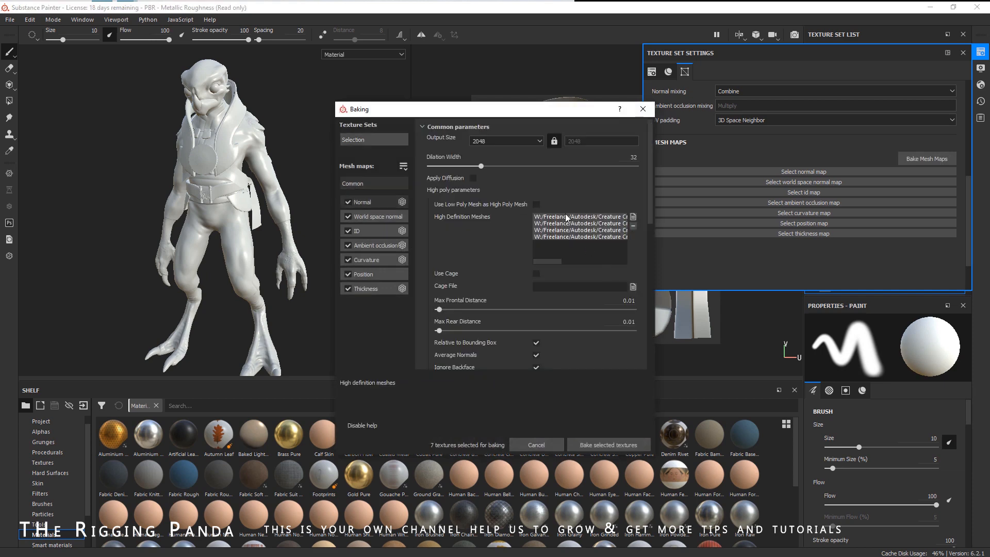
- Replace the WOOD high-definition meshes with backHI, beltWoodHI, cowlHI and hipWoodHI, then bake the WOOD mesh maps
left_click(633, 227)
left_click(633, 217)
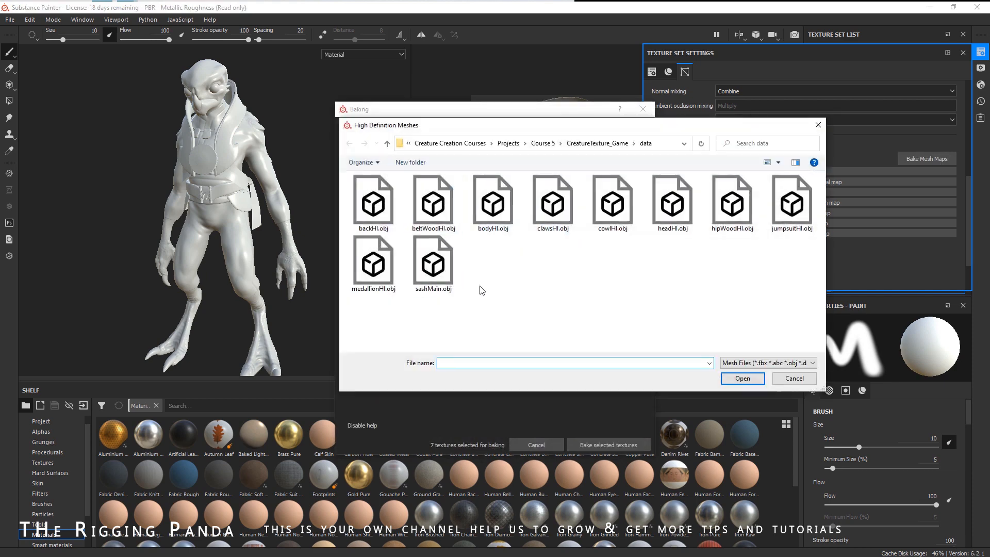
left_click(374, 213)
left_click(432, 205, "ctrl")
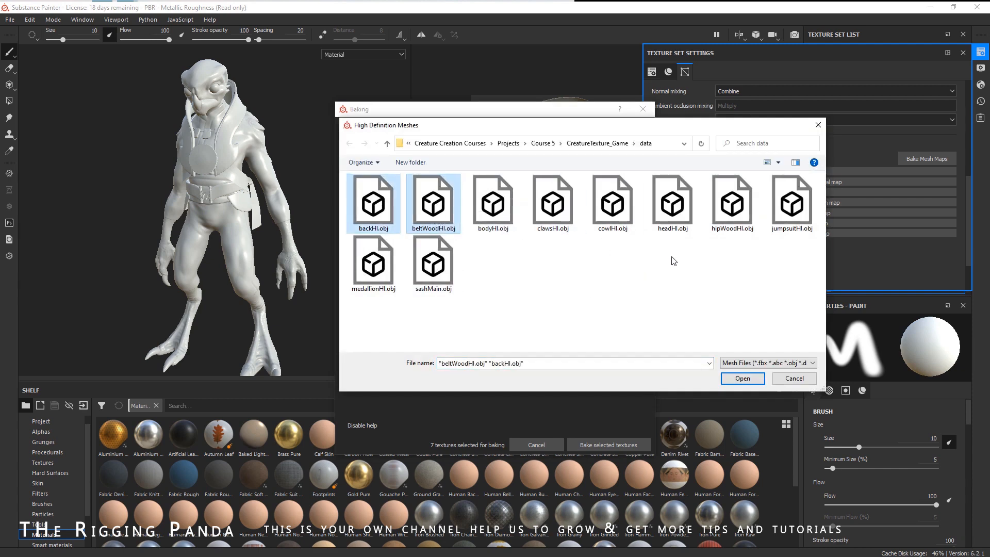
left_click(612, 205, "ctrl")
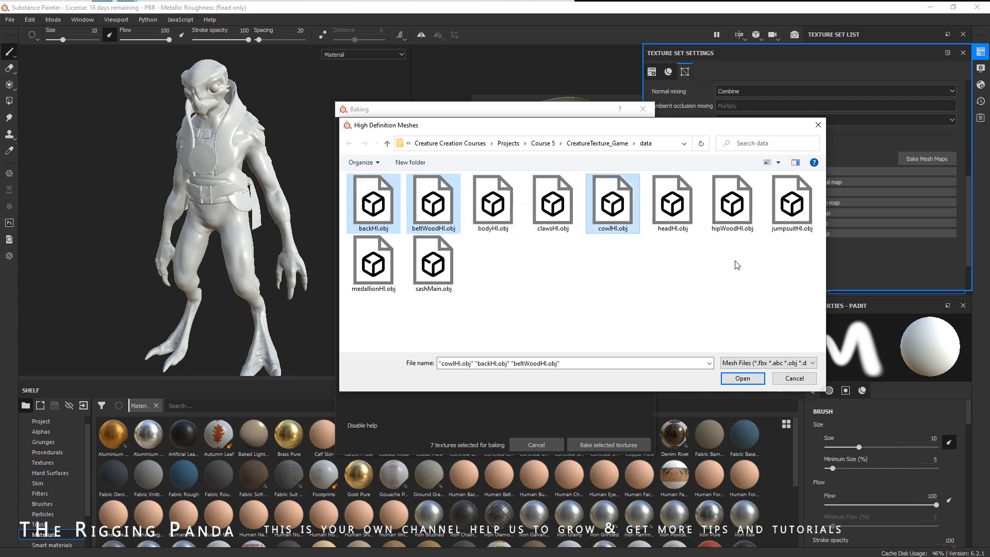
left_click(732, 211, "ctrl")
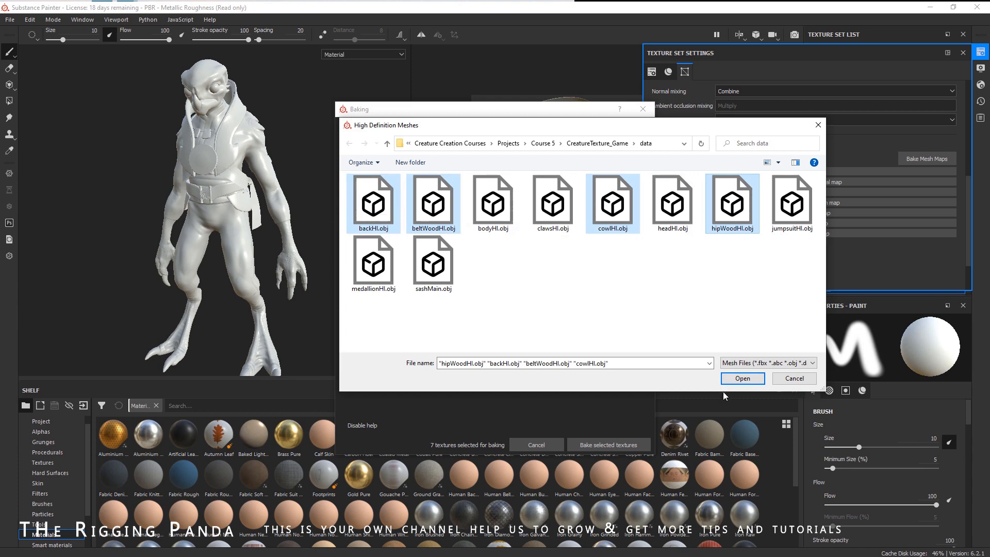
left_click(743, 378)
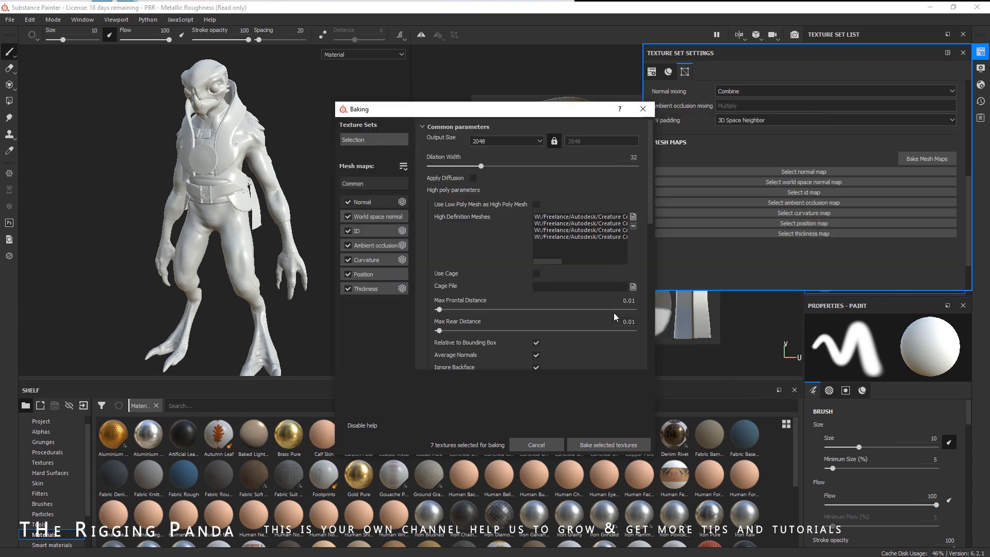
left_click(608, 446)
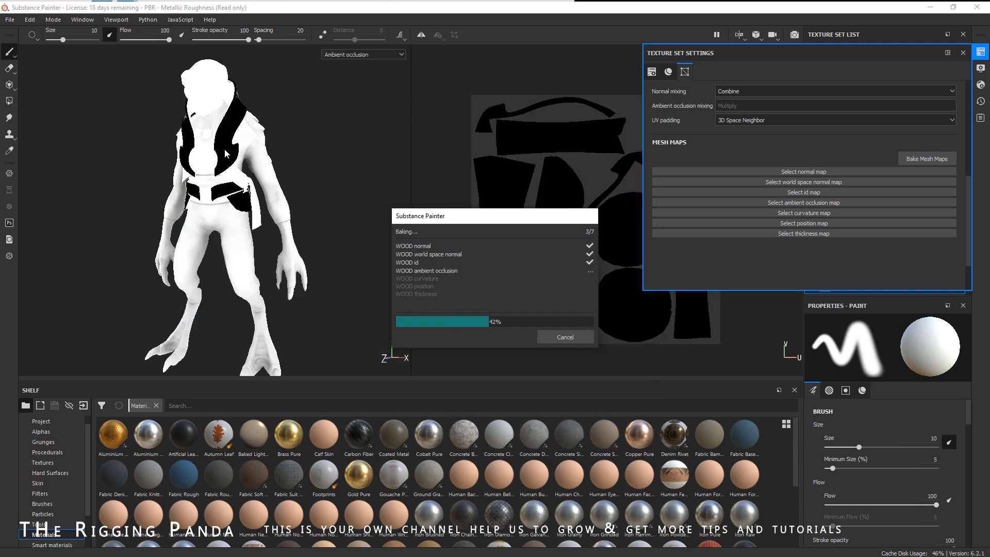
left_click(565, 337)
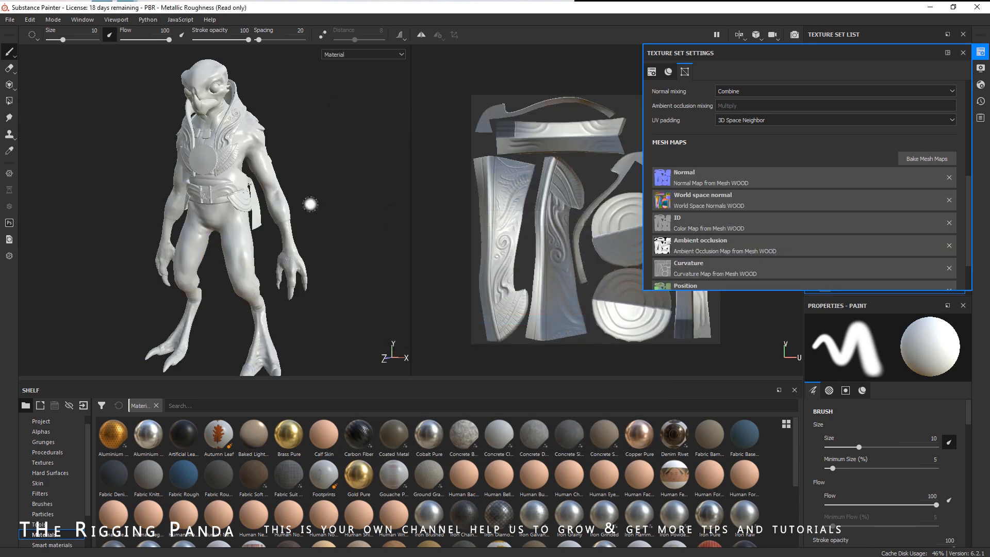
- Reopen the mesh map baker and select only the GOLD texture set for baking
scroll(249, 140, "up", 8)
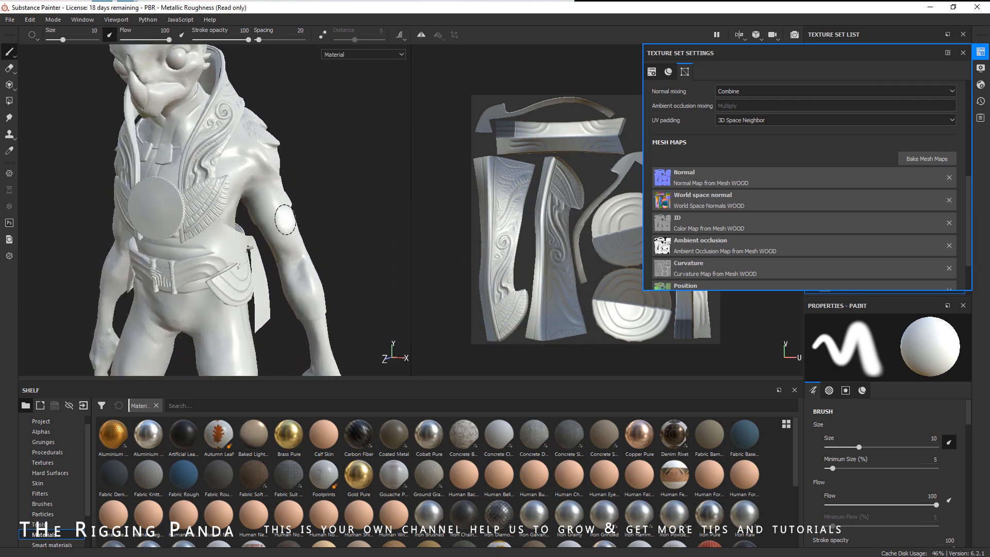
scroll(284, 219, "down", 5)
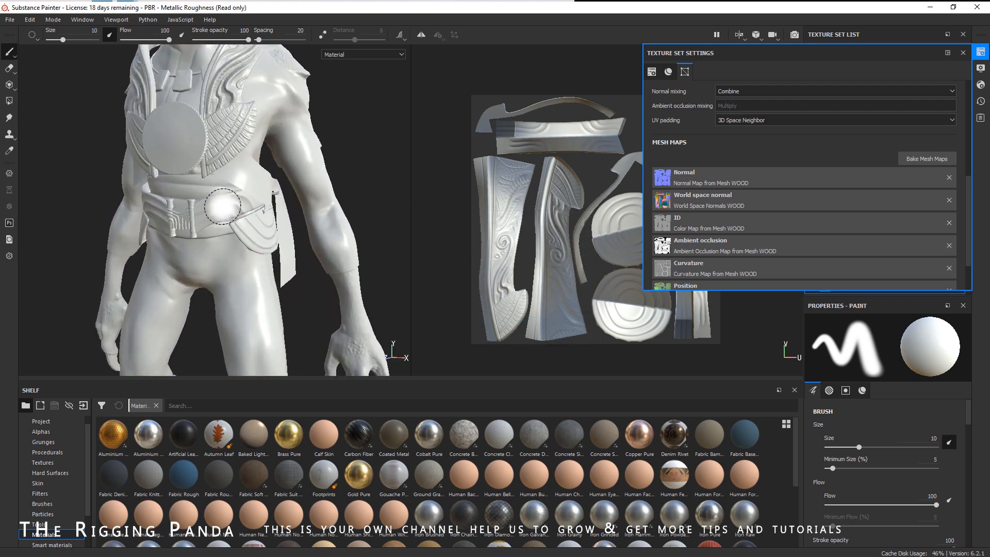
scroll(326, 238, "down", 3)
middle_click_drag(303, 201, 267, 199)
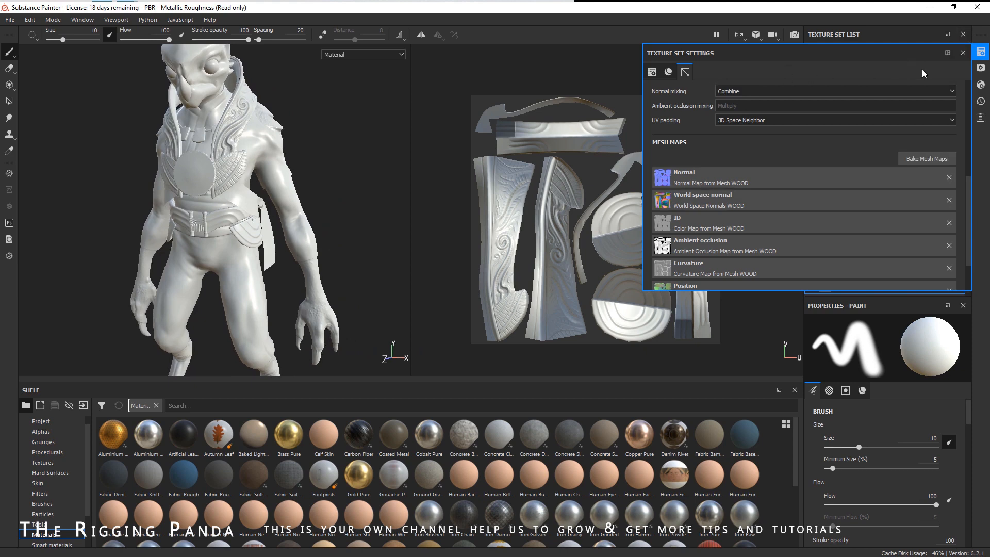
left_click(923, 159)
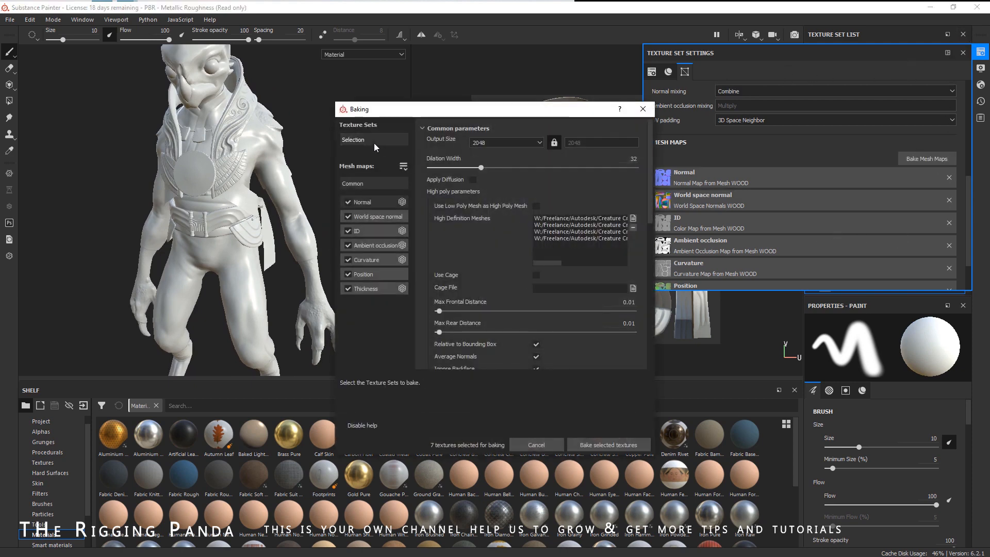
left_click(373, 141)
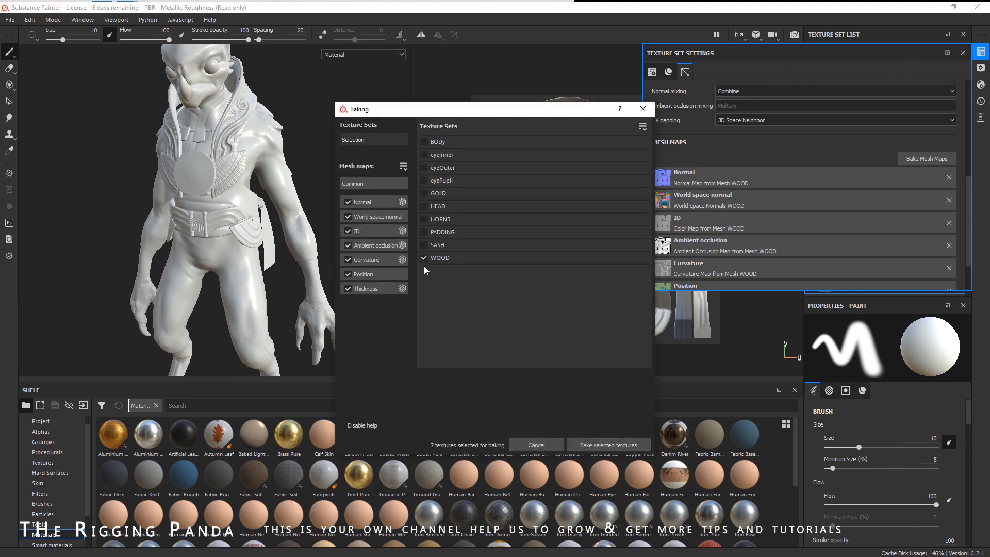
left_click(425, 194)
left_click(375, 184)
- Set medallionHI.obj as the GOLD high-definition mesh and bake the GOLD mesh maps
left_click(632, 226)
left_click(632, 217)
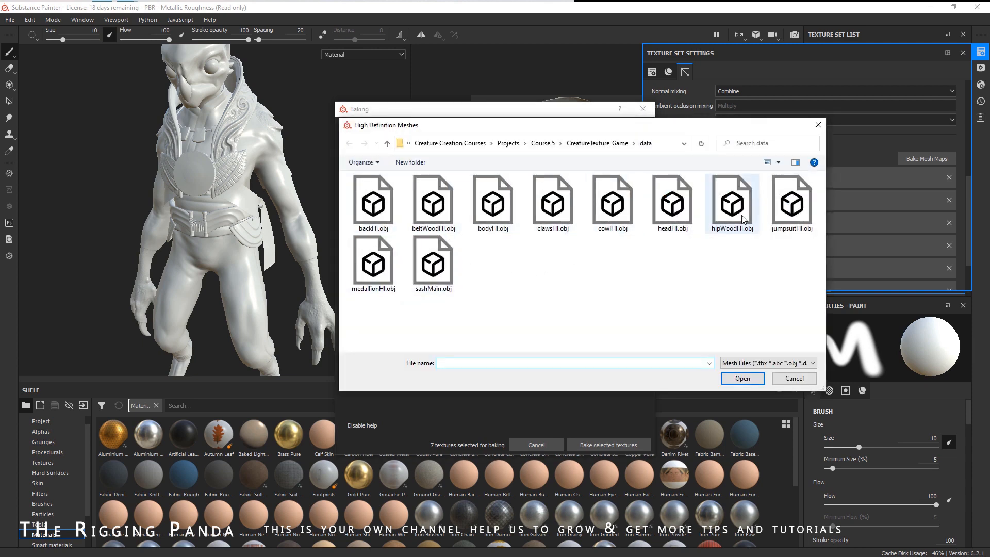
left_click(373, 263)
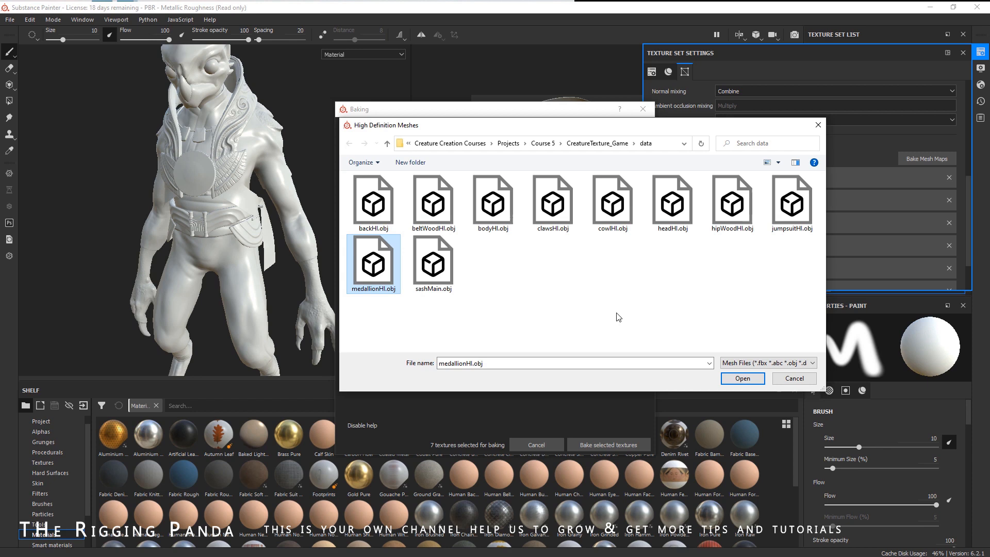
left_click(742, 377)
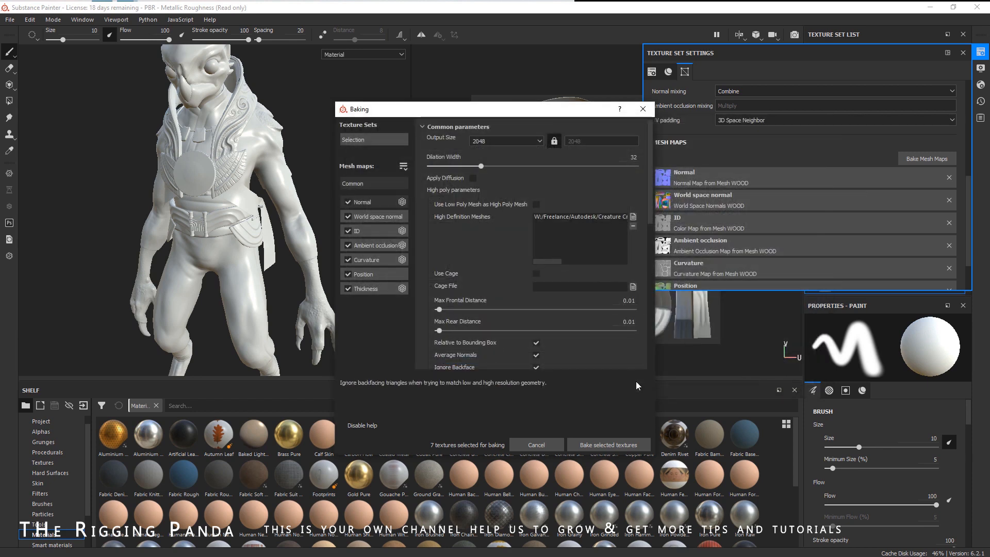
left_click(615, 445)
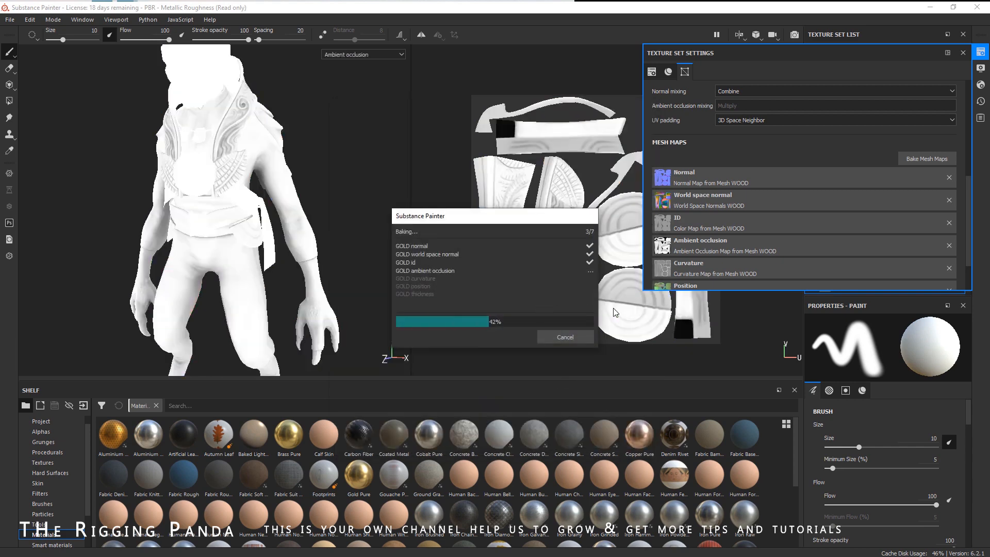
left_click(565, 337)
- Rebake the GOLD mesh maps with Max Frontal Distance and Max Rear Distance both set to 0.05
scroll(206, 170, "up", 5)
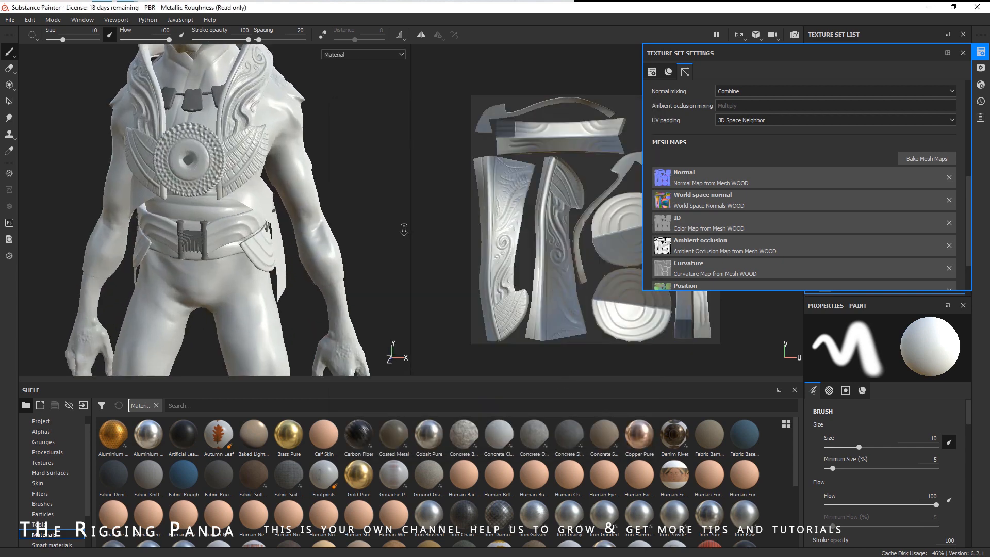
left_click_drag(206, 157, 247, 155, "alt")
scroll(232, 170, "up", 5)
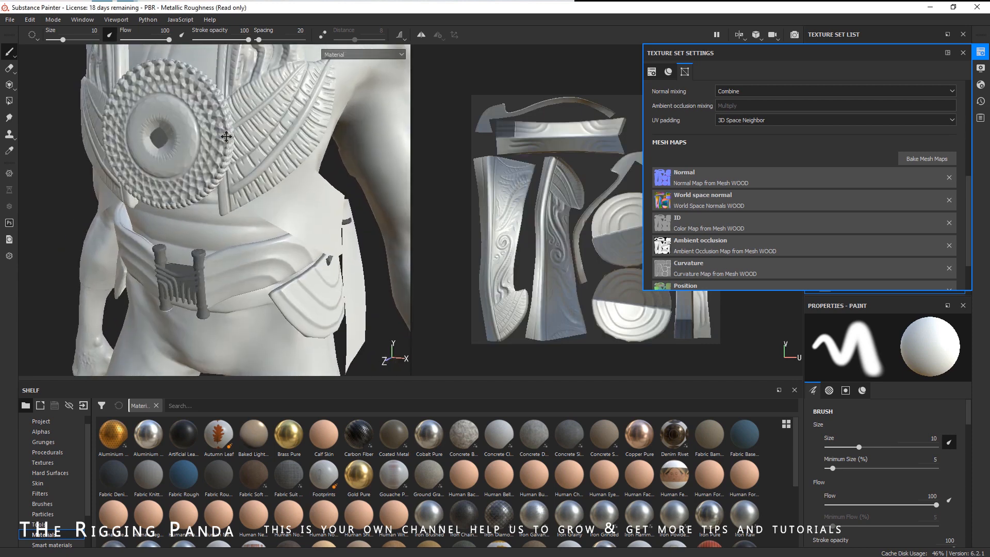
scroll(263, 167, "down", 6)
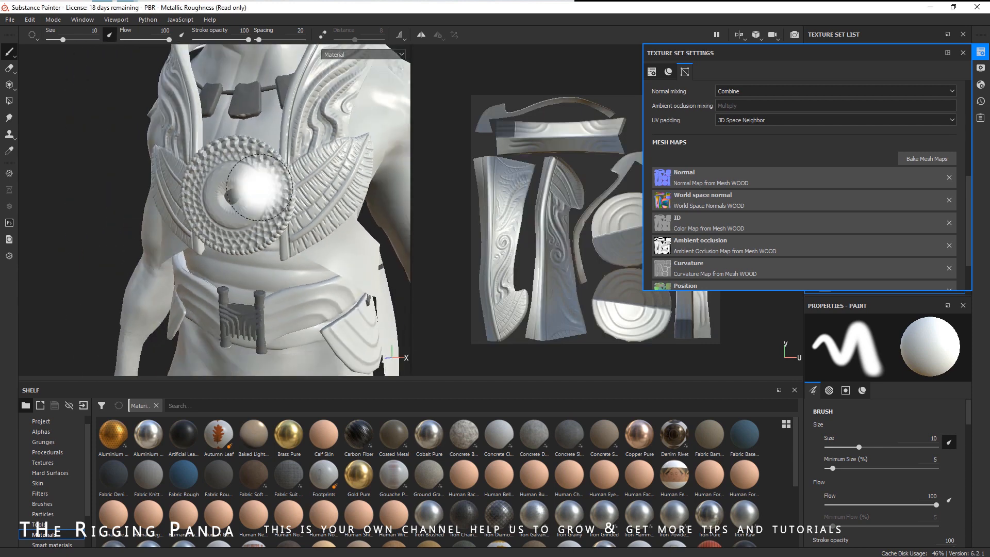
left_click(926, 158)
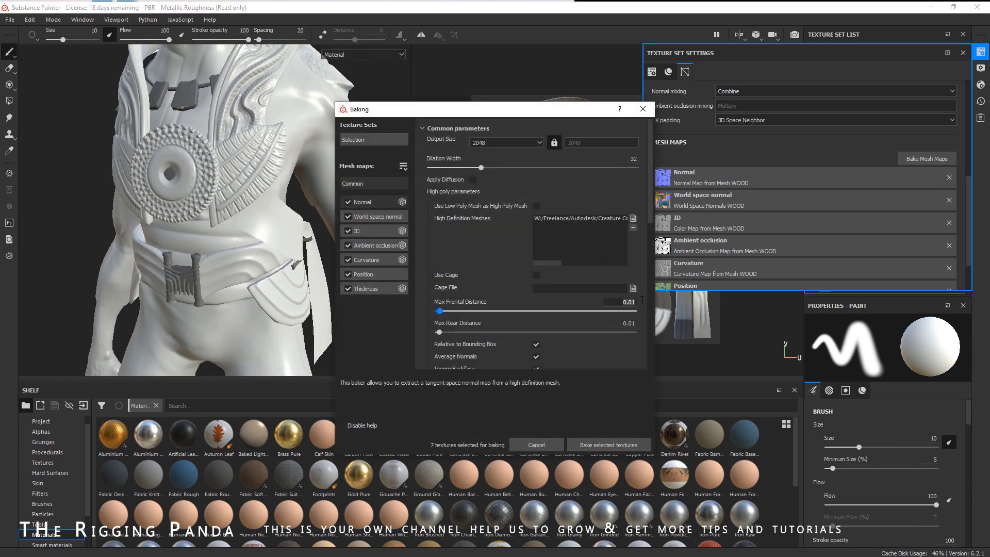
type(".05")
key("Return")
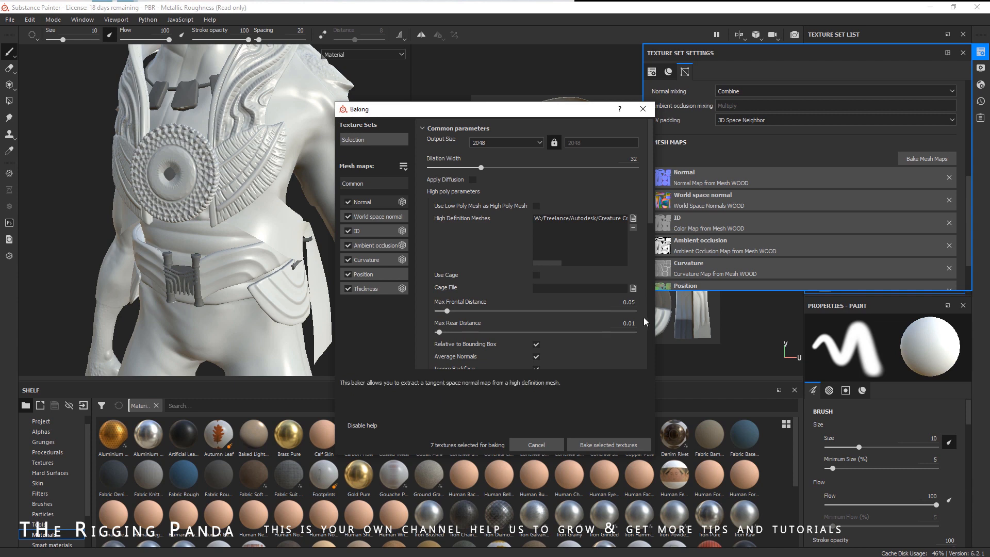
left_click_drag(622, 324, 644, 325)
type(".05")
key("Return")
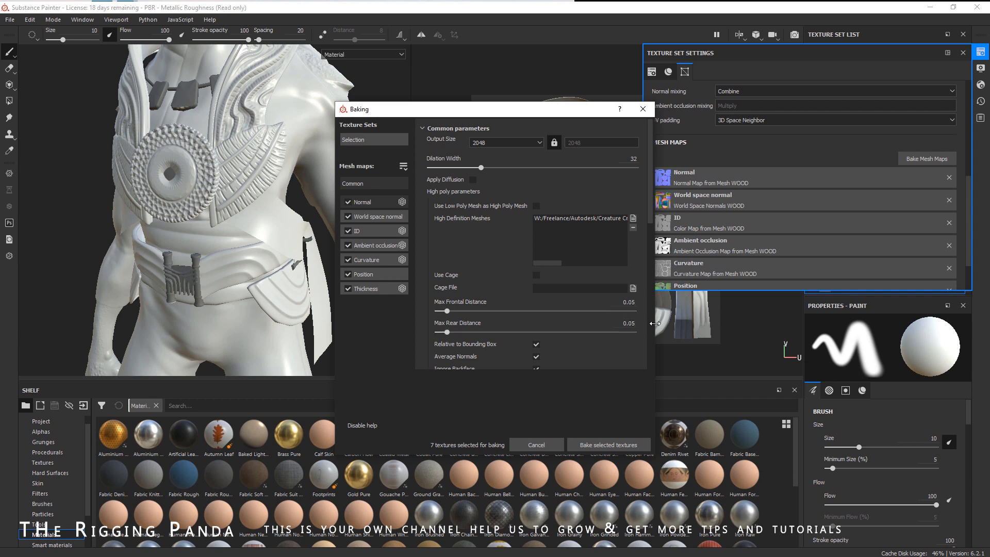
left_click(596, 444)
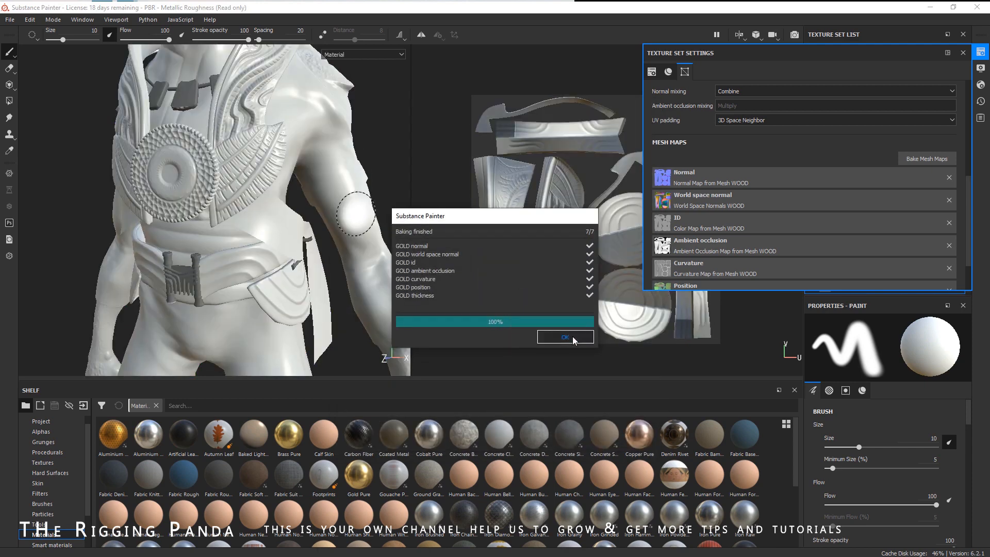
left_click(565, 337)
- Bake the HEAD texture set's mesh maps using headHI.obj as its high-definition mesh
scroll(237, 299, "up", 5)
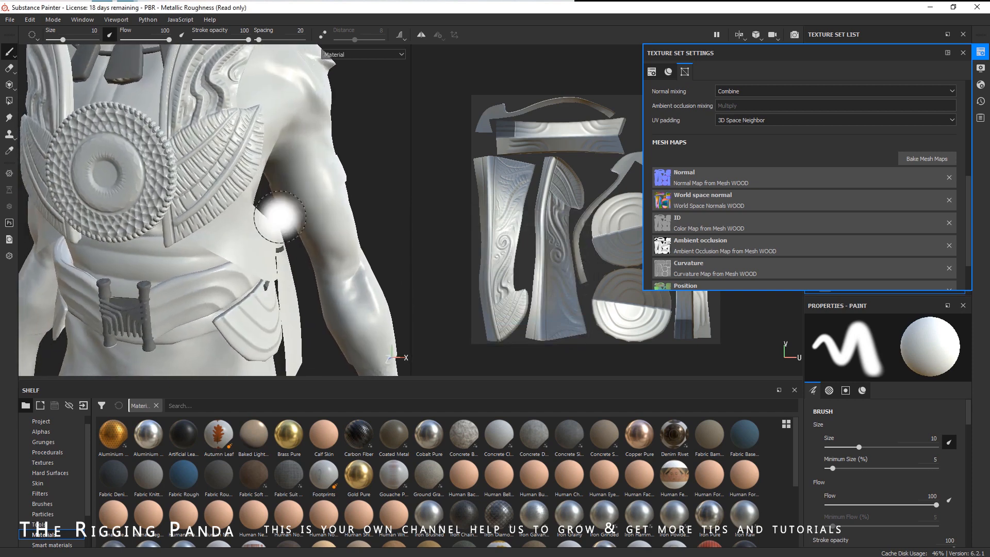
scroll(280, 216, "down", 5)
middle_click_drag(280, 217, 281, 200)
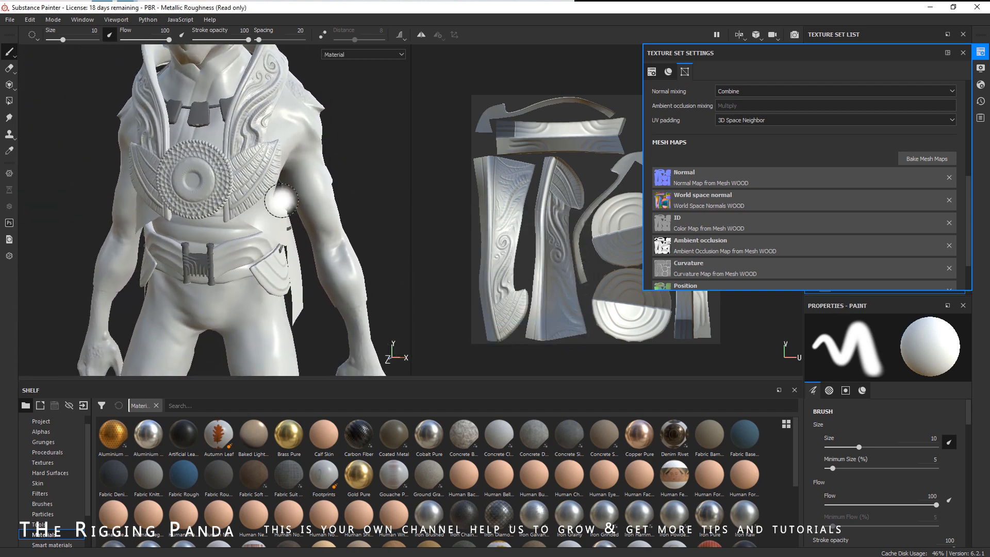
scroll(281, 201, "down", 4)
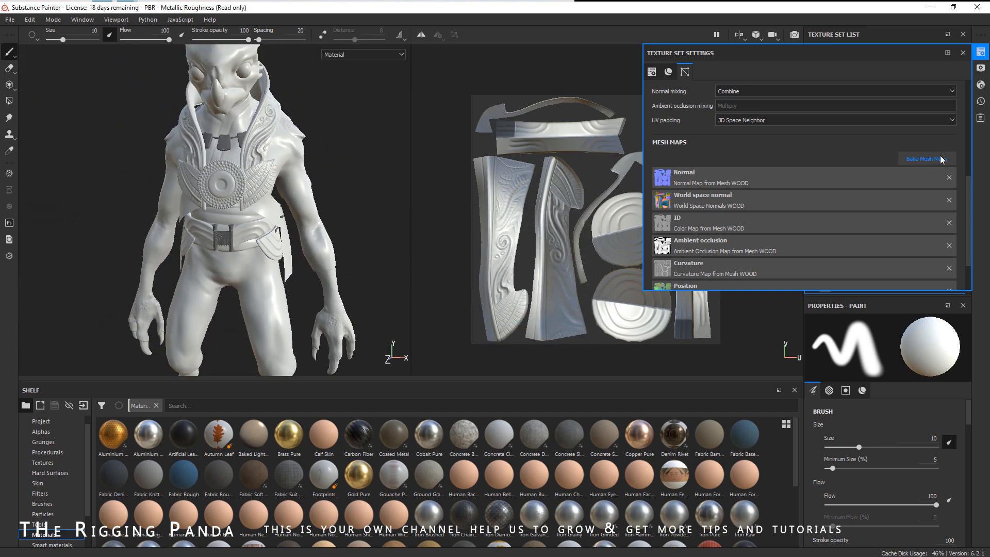
left_click(926, 158)
left_click(364, 140)
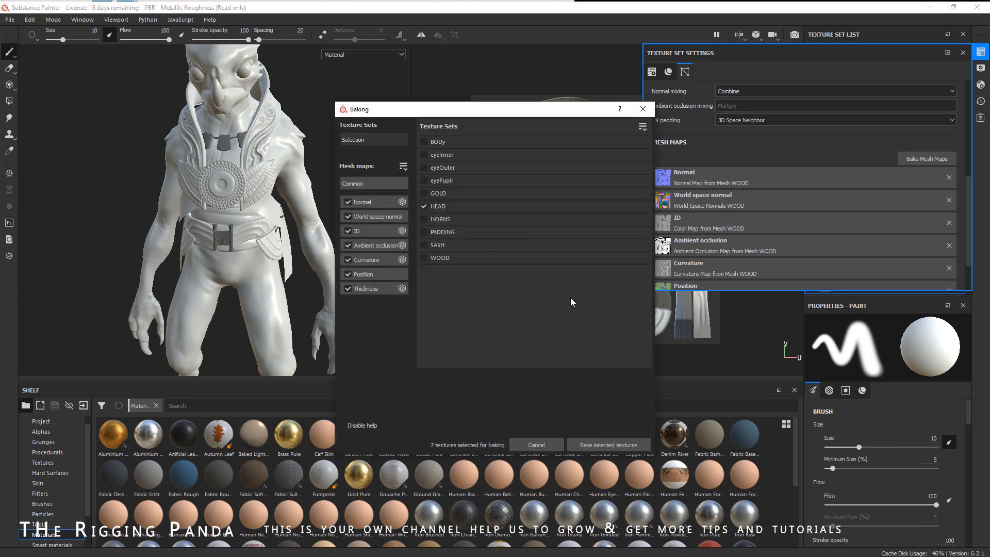
left_click(374, 184)
left_click(633, 216)
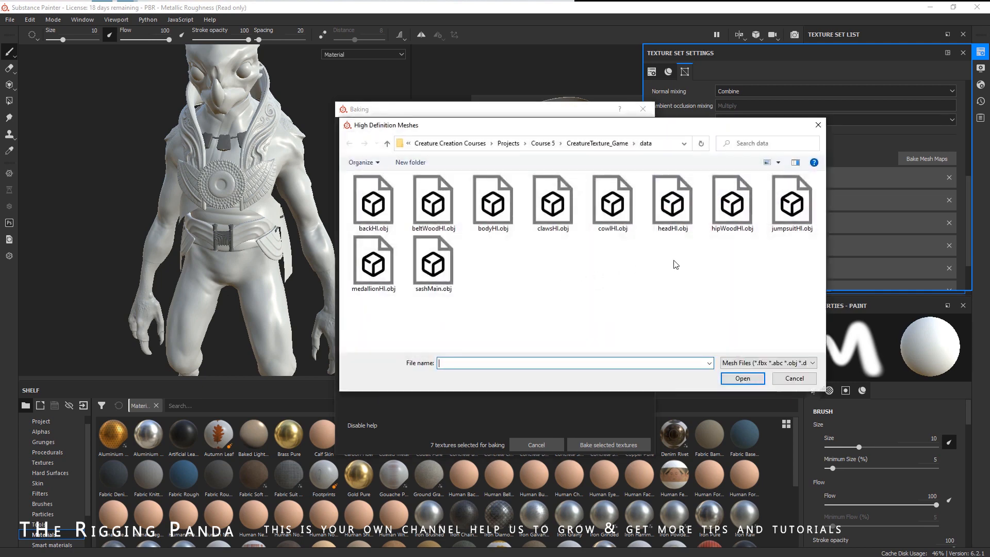
double_click(672, 206)
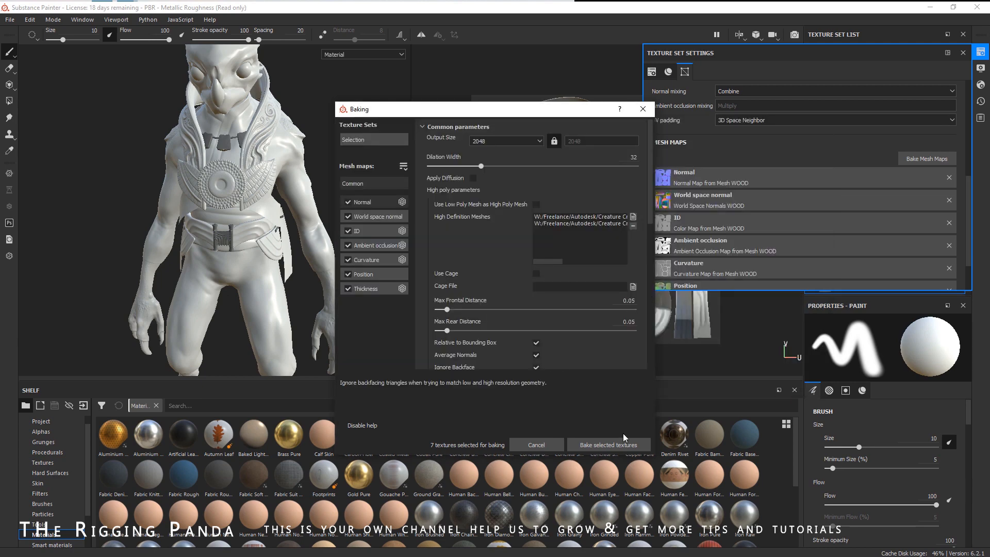
left_click(618, 444)
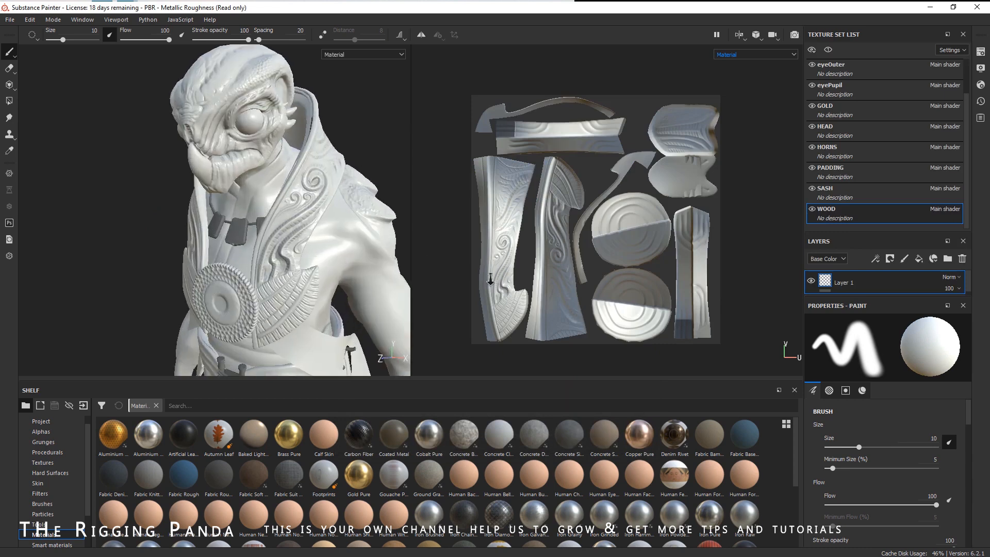
- Select the HORNS texture set
right_click_drag(491, 279, 589, 290, "alt")
left_click_drag(291, 237, 316, 230, "alt")
middle_click_drag(296, 185, 305, 191, "alt")
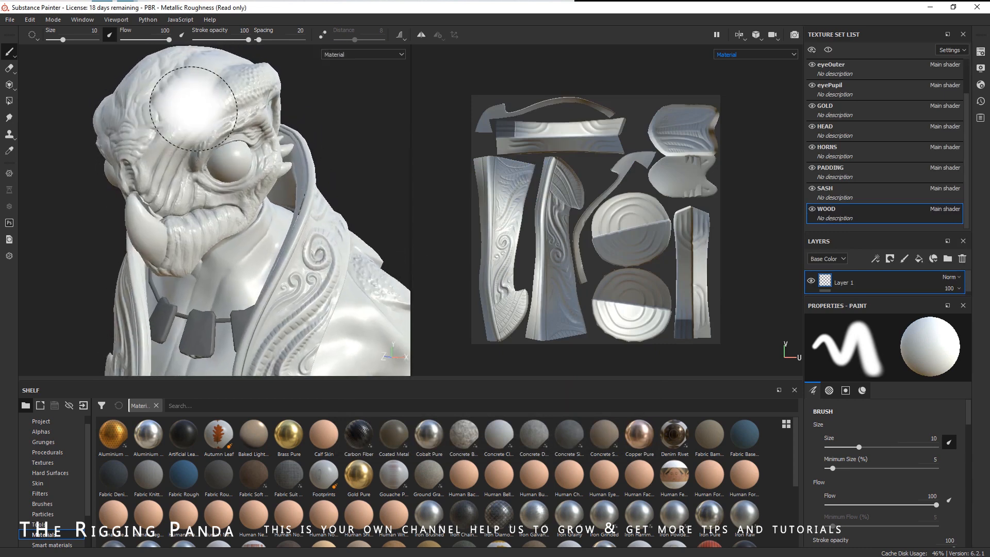
left_click(807, 152)
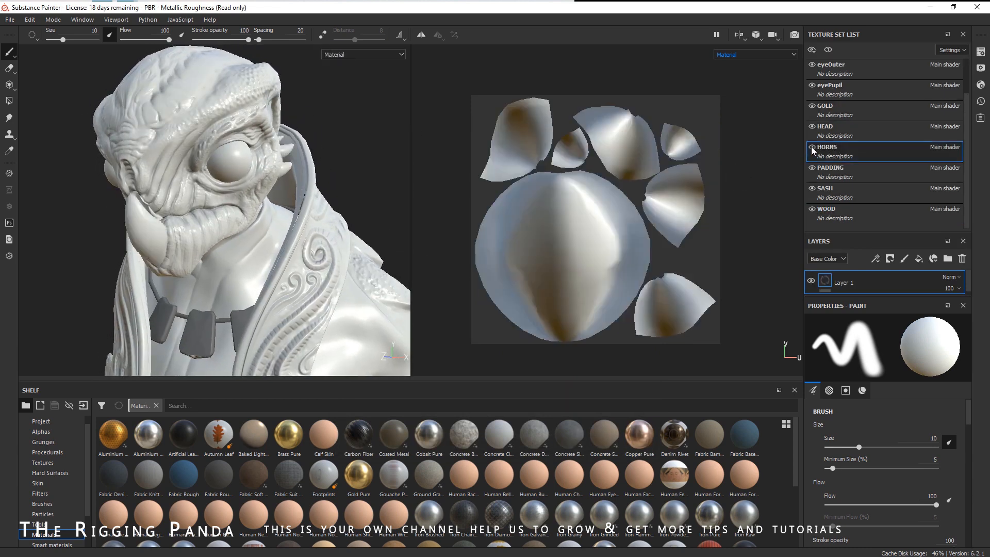
- Open the mesh map baker for the HORNS texture set
right_click_drag(266, 240, 57, 207, "alt")
left_click_drag(206, 229, 239, 242, "alt")
middle_click_drag(243, 247, 250, 142, "alt")
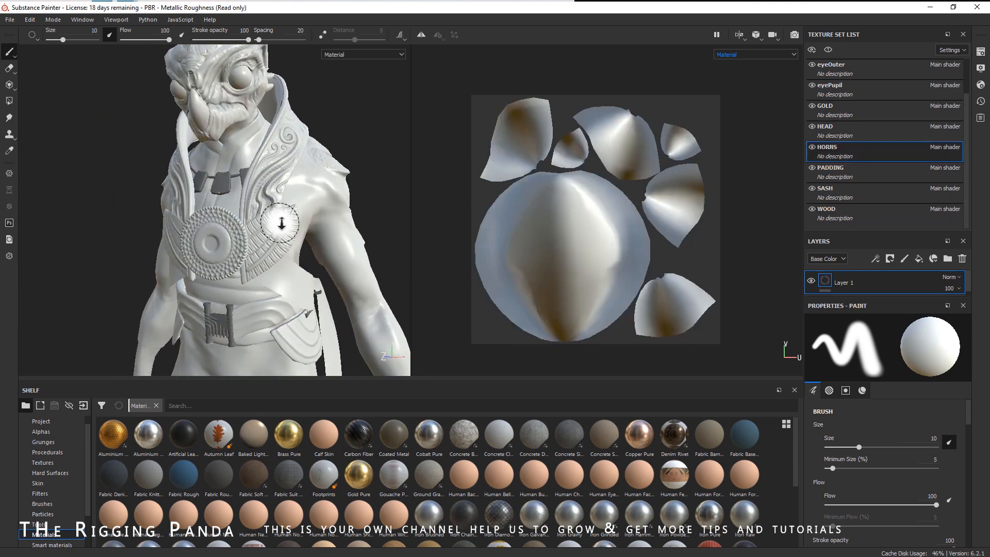
right_click_drag(281, 223, 280, 232, "alt")
middle_click_drag(280, 232, 272, 252, "alt")
middle_click_drag(230, 187, 231, 219, "alt")
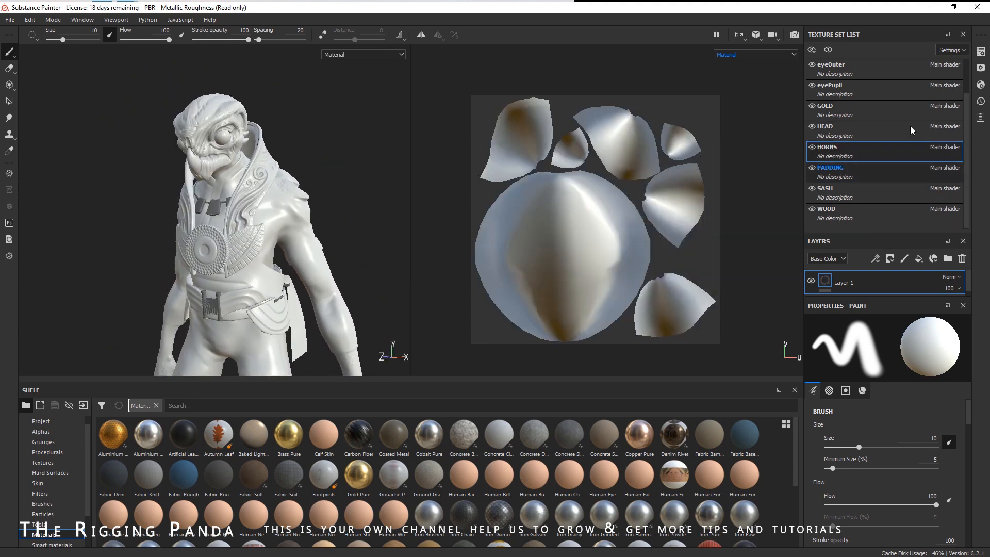
left_click(981, 51)
left_click(927, 158)
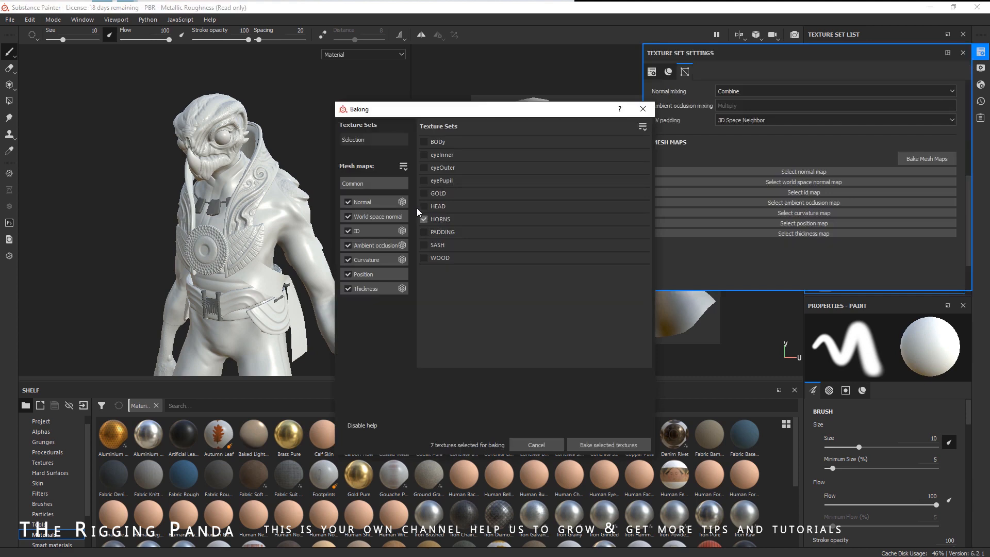
- Bake the HORNS texture set's mesh maps using its own high-definition mesh in the common parameters
left_click(380, 181)
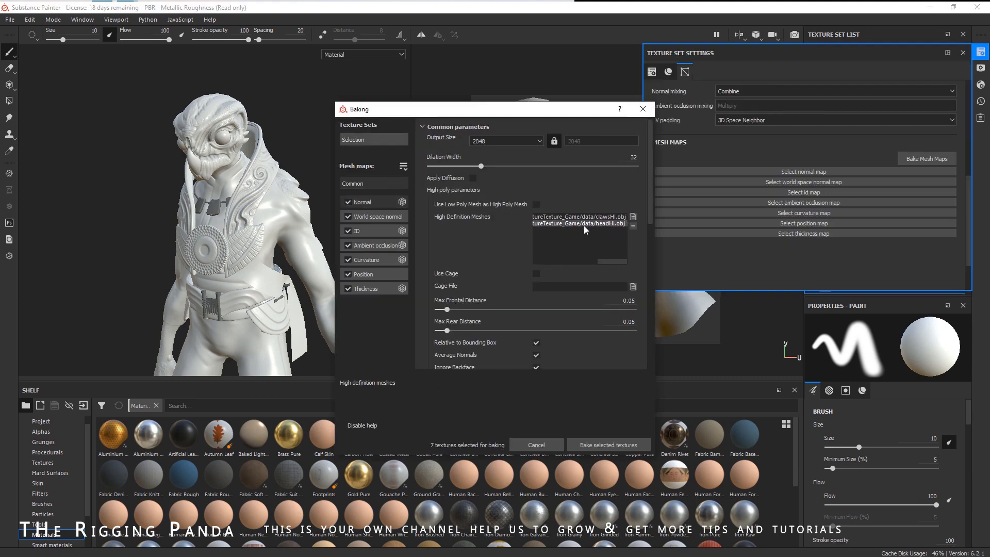
left_click(633, 226)
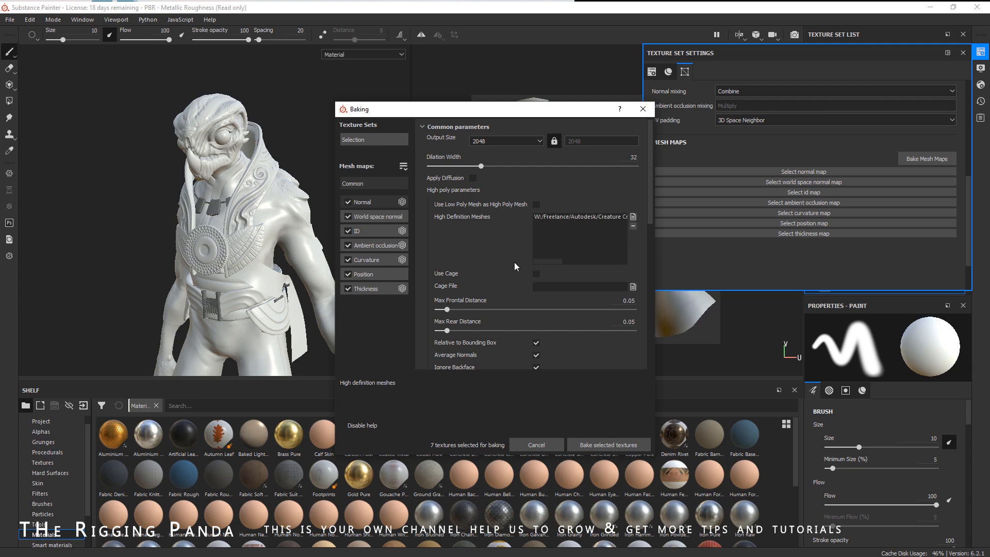
left_click(593, 445)
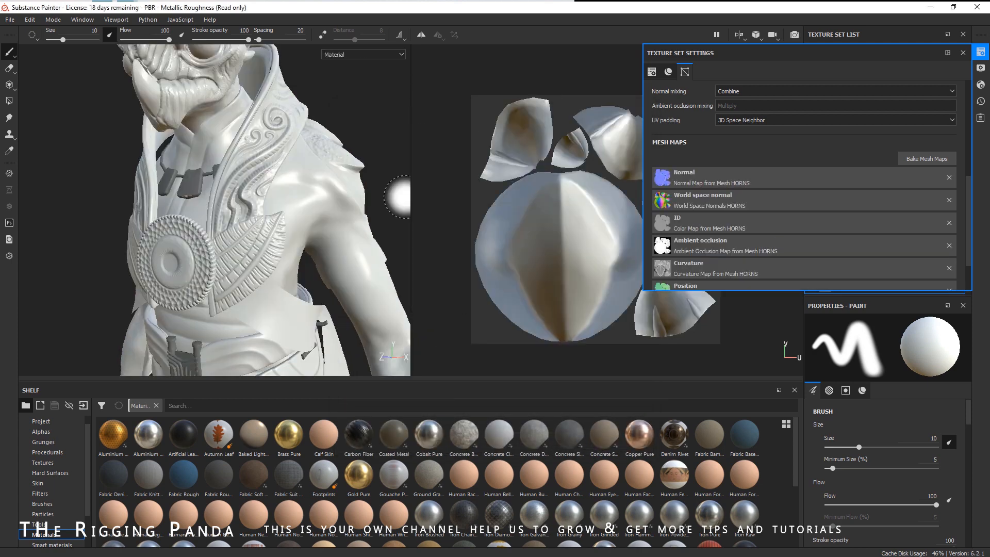
- Orbit and zoom around the model to inspect the baked HORNS maps
middle_click_drag(286, 144, 272, 239, "alt")
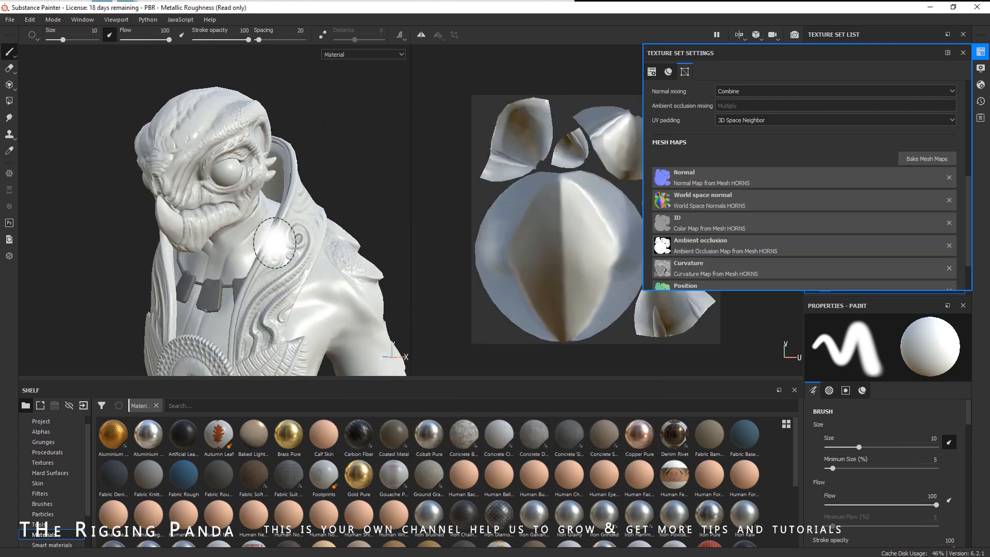
left_click_drag(272, 238, 289, 262, "alt")
right_click_drag(289, 263, 357, 210, "alt")
left_click_drag(258, 204, 230, 222, "alt")
scroll(230, 222, "down", 4)
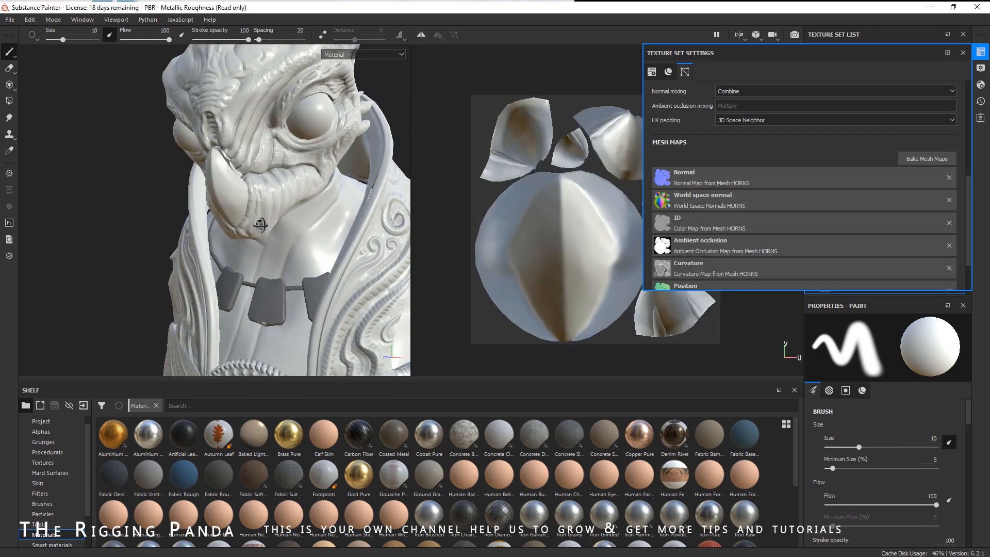
scroll(170, 196, "down", 3)
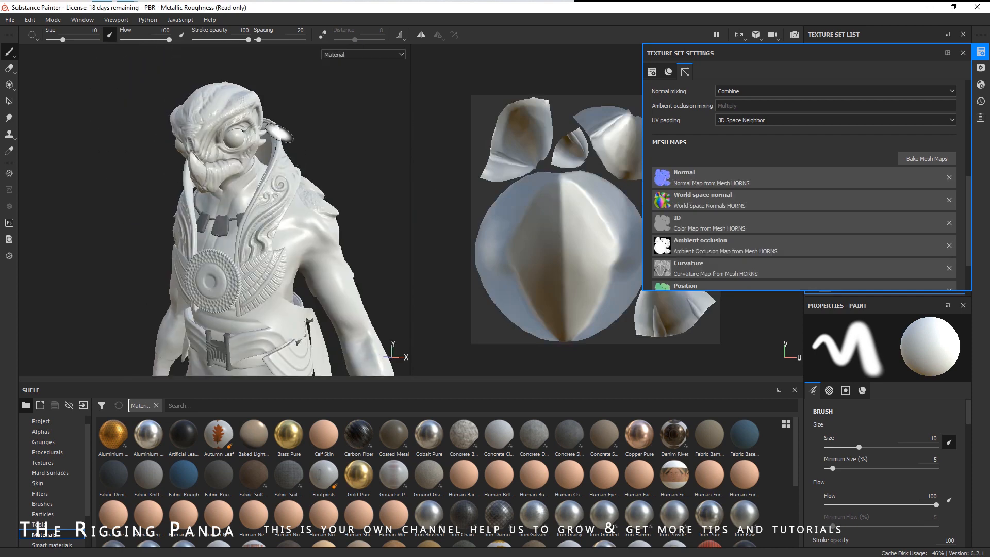
mouse_move(371, 280)
left_mouse_down("alt")
mouse_move(324, 266)
mouse_move(431, 257)
mouse_move(260, 266)
mouse_move(286, 273)
mouse_move(282, 282)
left_mouse_up("alt")
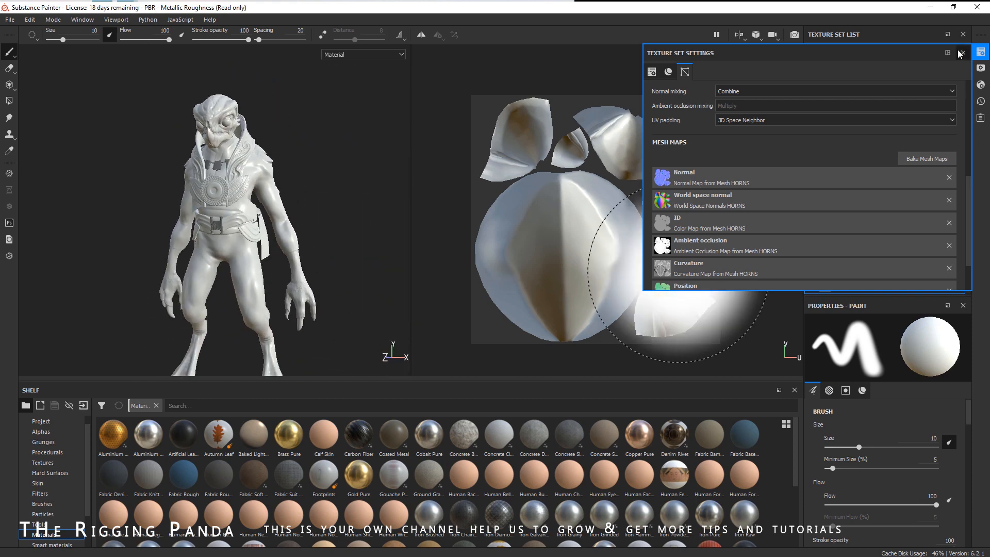
left_click(963, 52)
left_click_drag(283, 254, 256, 223, "alt")
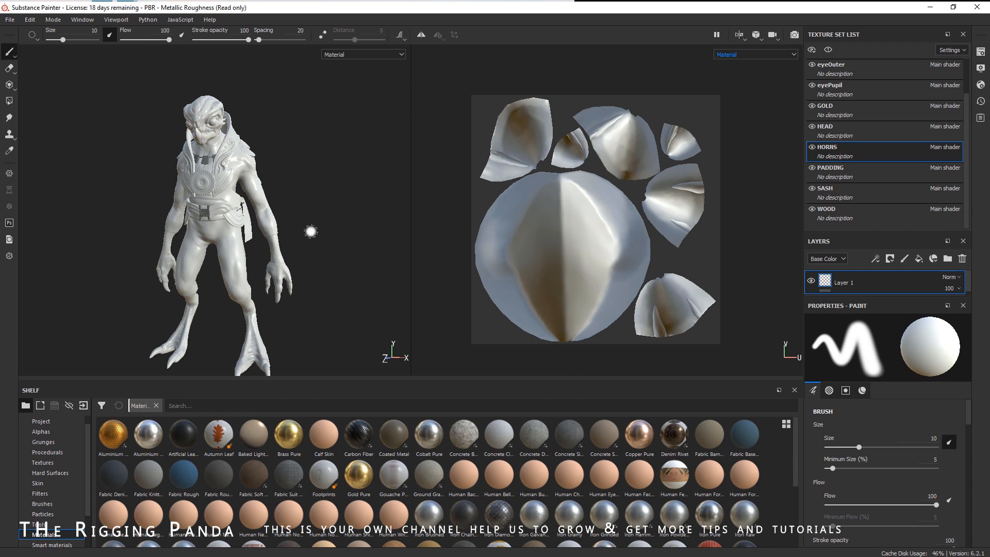
left_click_drag(279, 186, 305, 202, "alt")
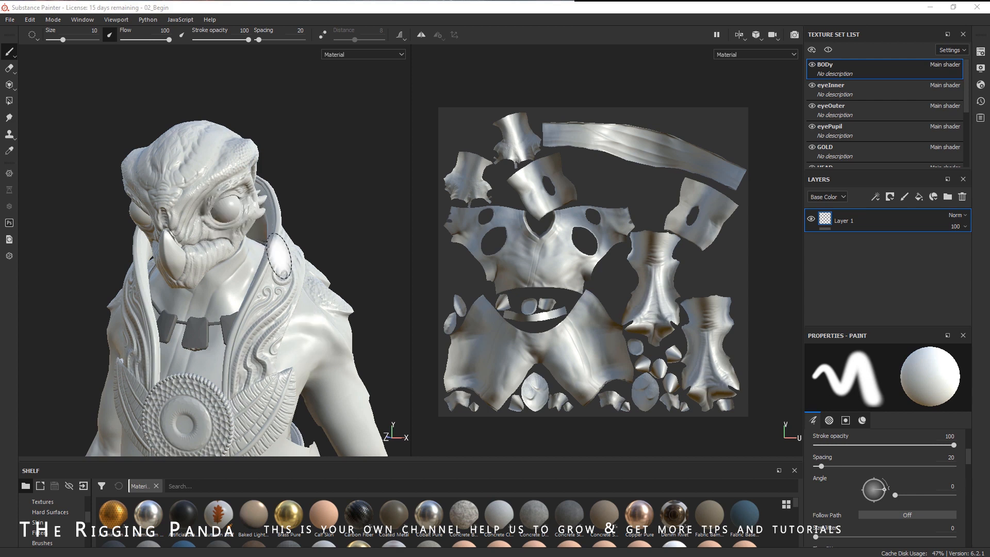
- Assign a new shader instance to the eyeOuter texture set
right_click_drag(247, 248, 324, 236, "alt")
left_click_drag(324, 236, 322, 257, "alt")
middle_click_drag(323, 257, 331, 329, "alt")
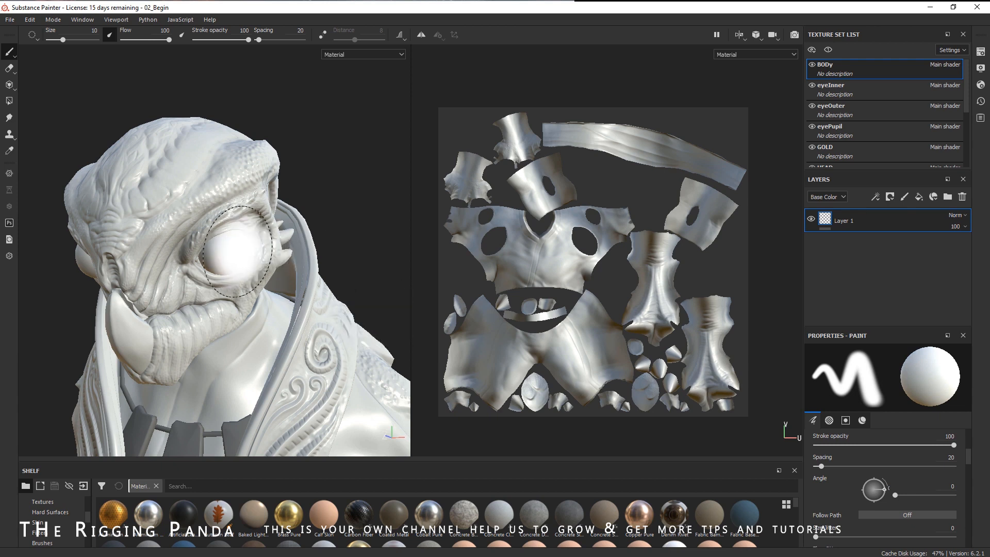
left_click(866, 108)
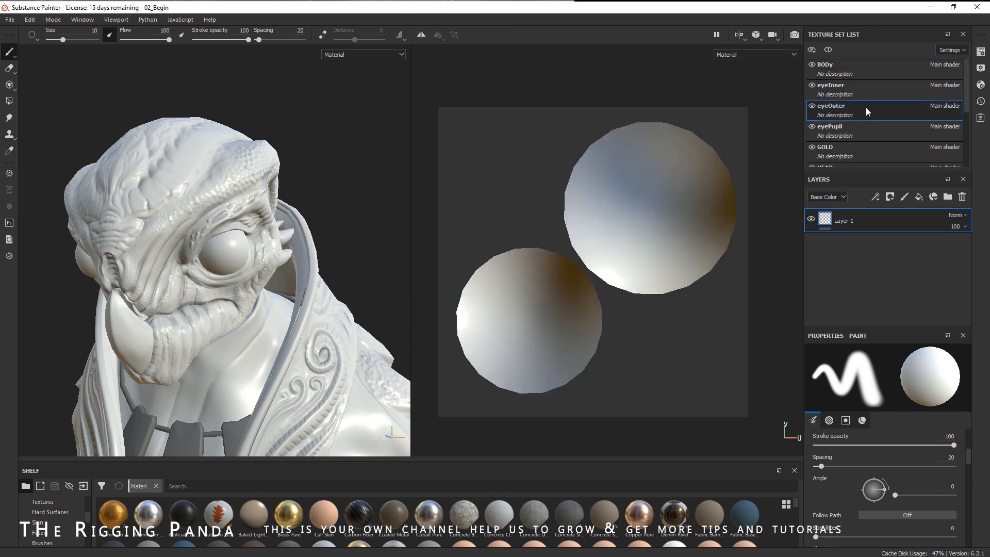
left_click(980, 52)
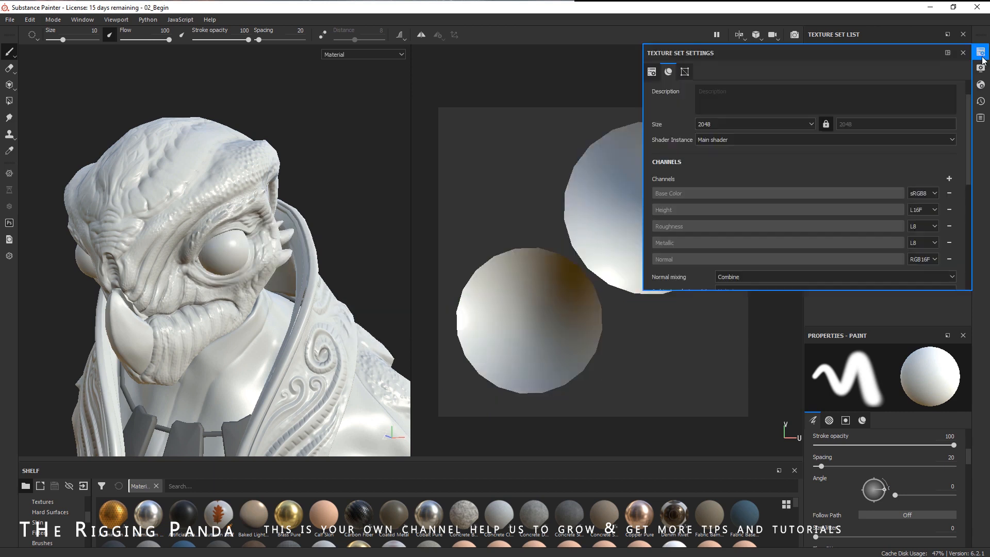
left_click(747, 142)
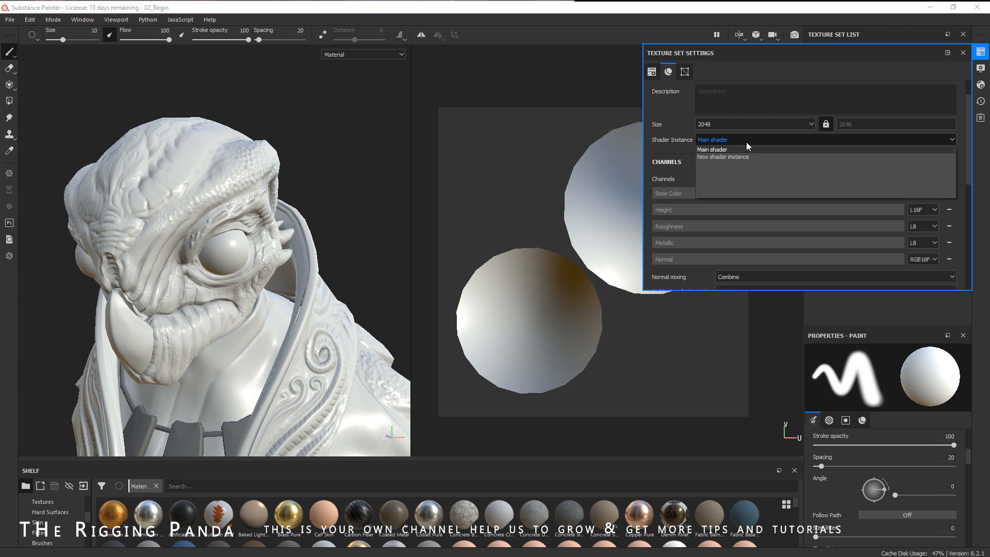
left_click(740, 157)
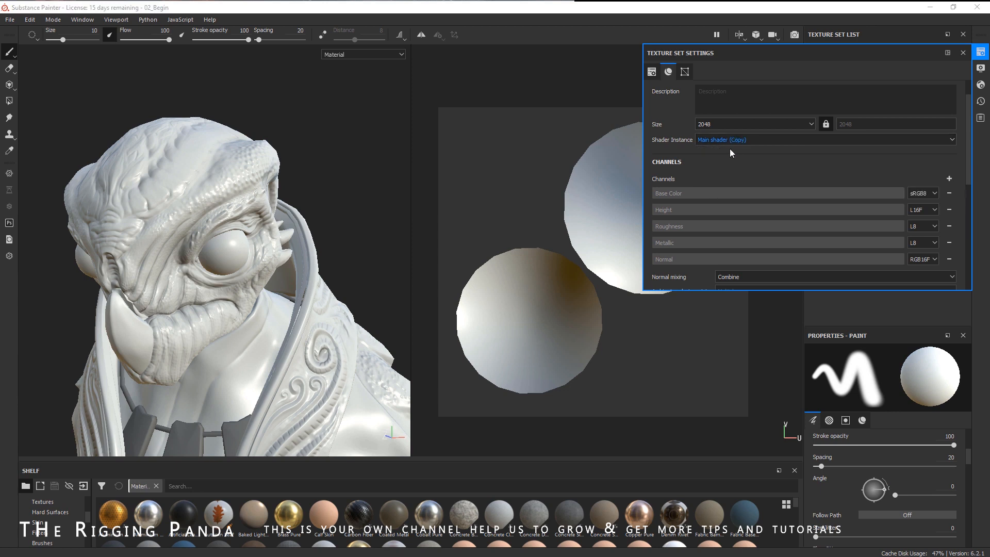
left_click(962, 54)
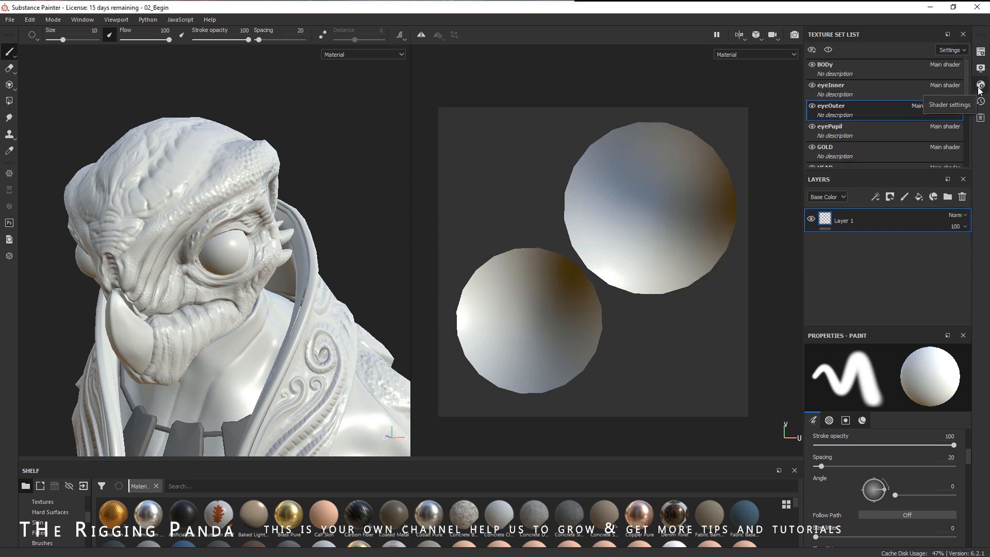
- Switch the copied shader instance to the pbr-metal-rough-with-alpha-blending shader
left_click(980, 86)
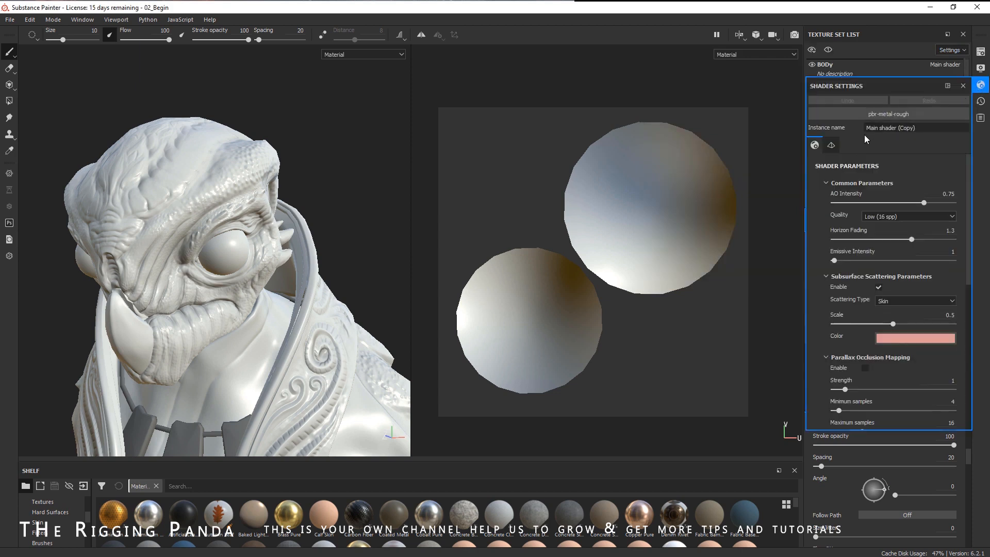
left_click(879, 112)
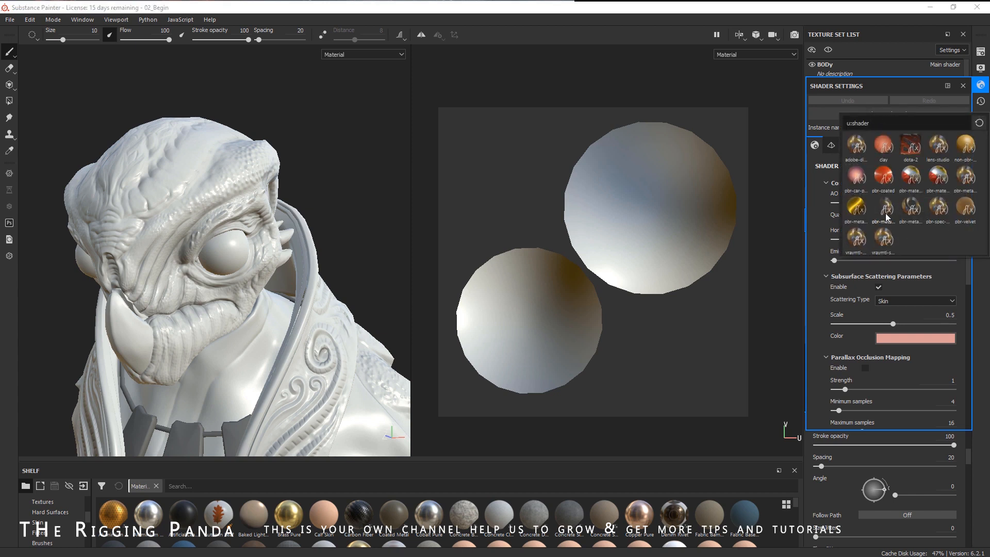
mouse_move(886, 217)
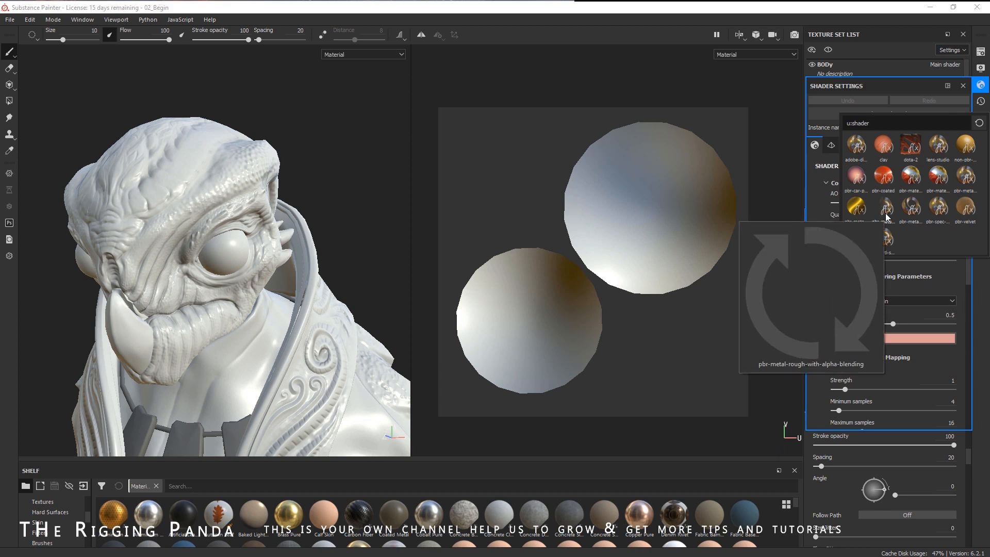
left_click(886, 208)
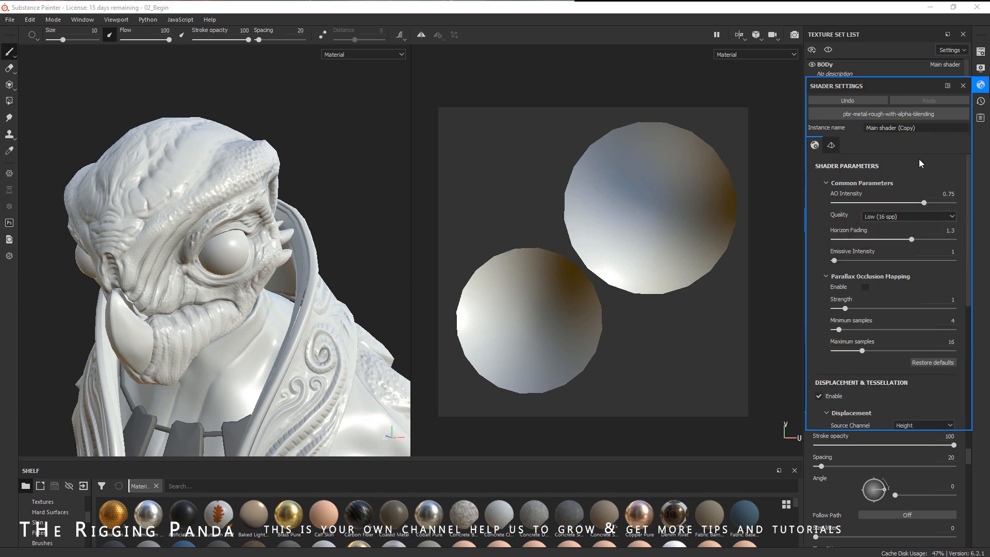
left_click(963, 86)
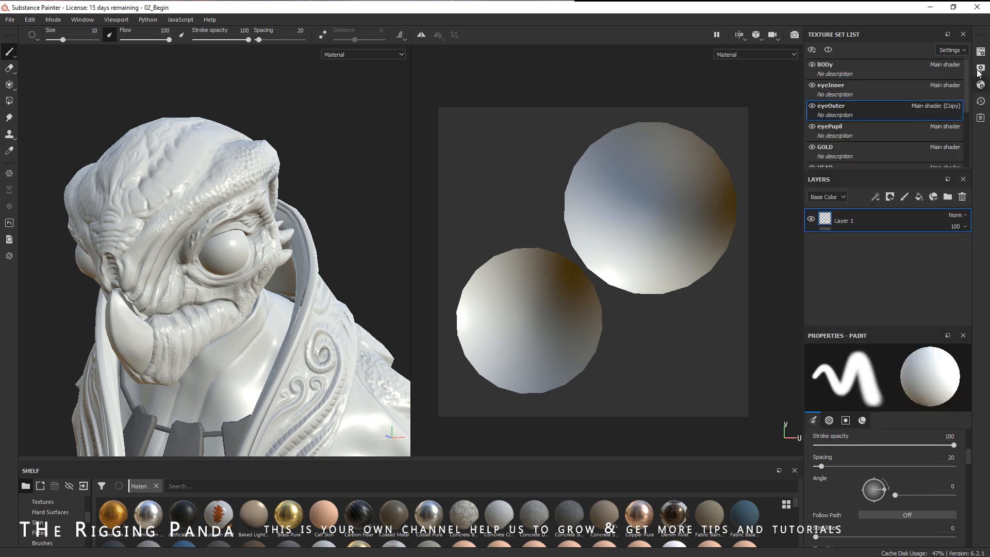
- Add an Opacity channel to the eyeOuter texture set
left_click(981, 52)
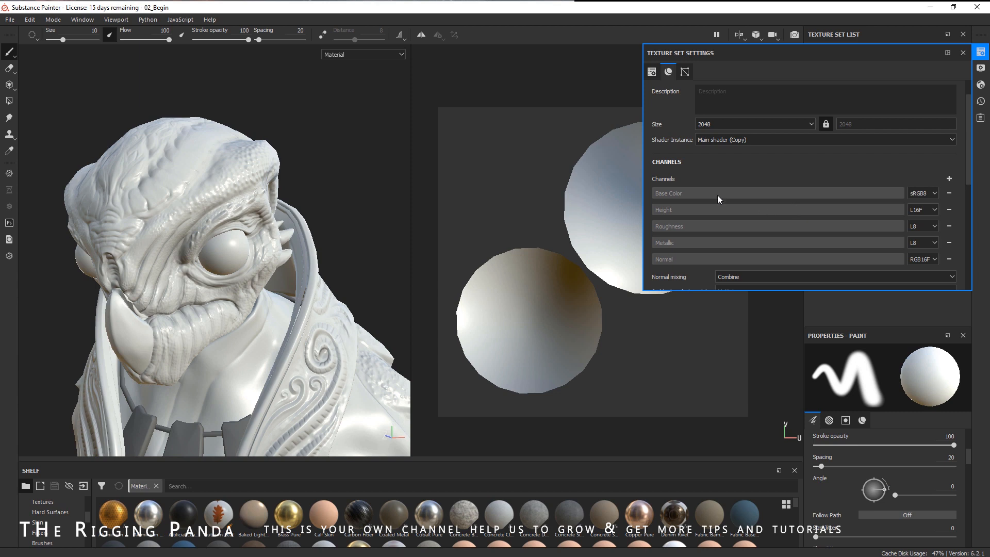
left_click(949, 179)
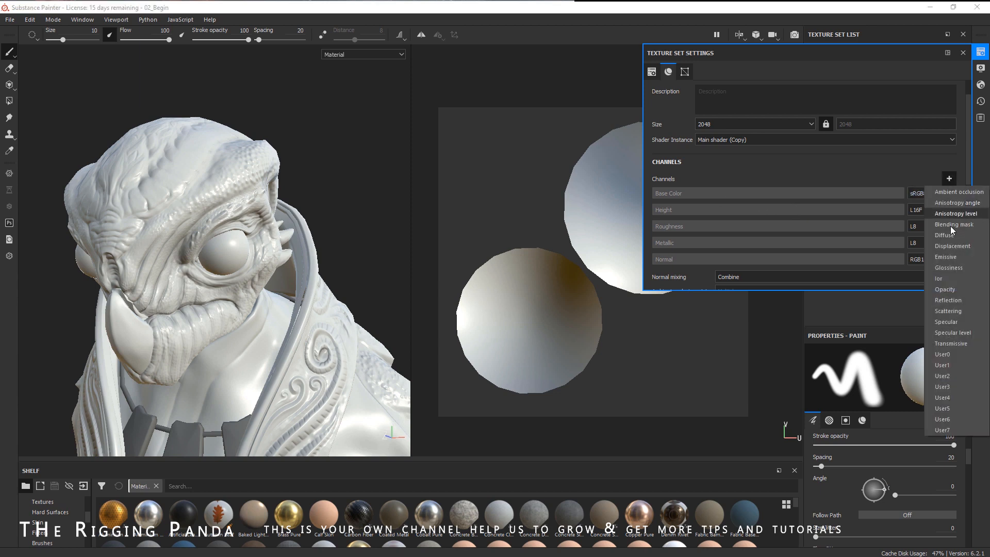
left_click(956, 288)
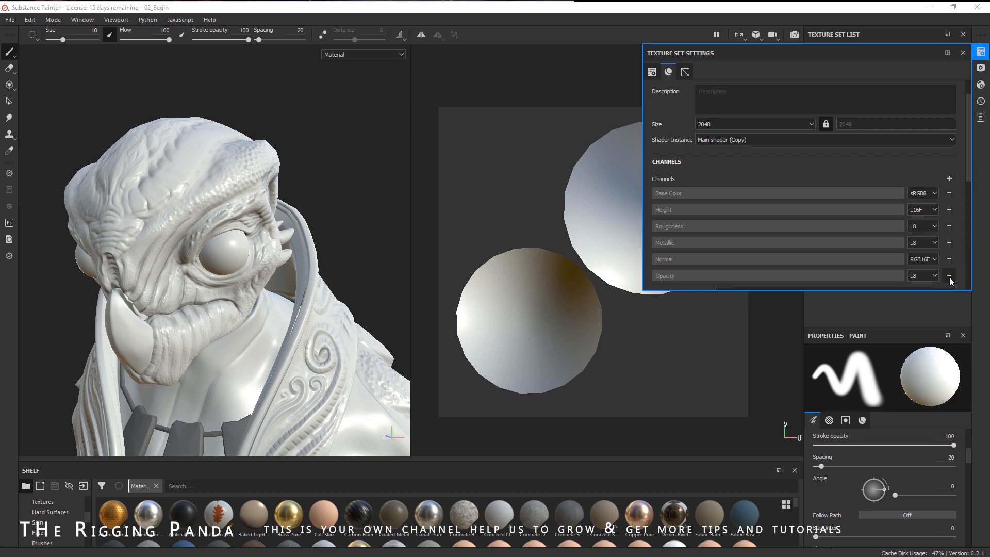
left_click(962, 53)
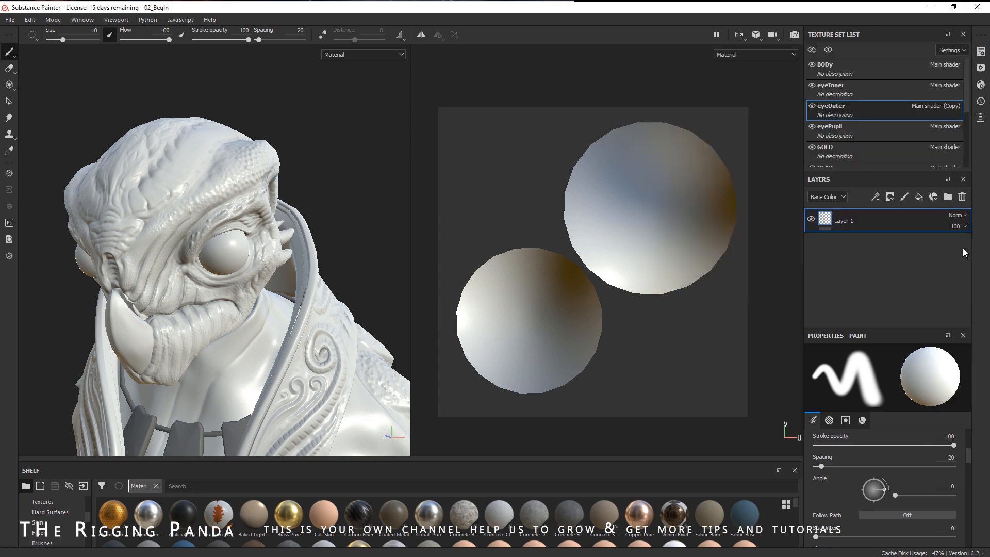
- Add a fill layer to eyeOuter and delete the empty paint layer
left_click(918, 198)
left_click(920, 243)
left_click(962, 197)
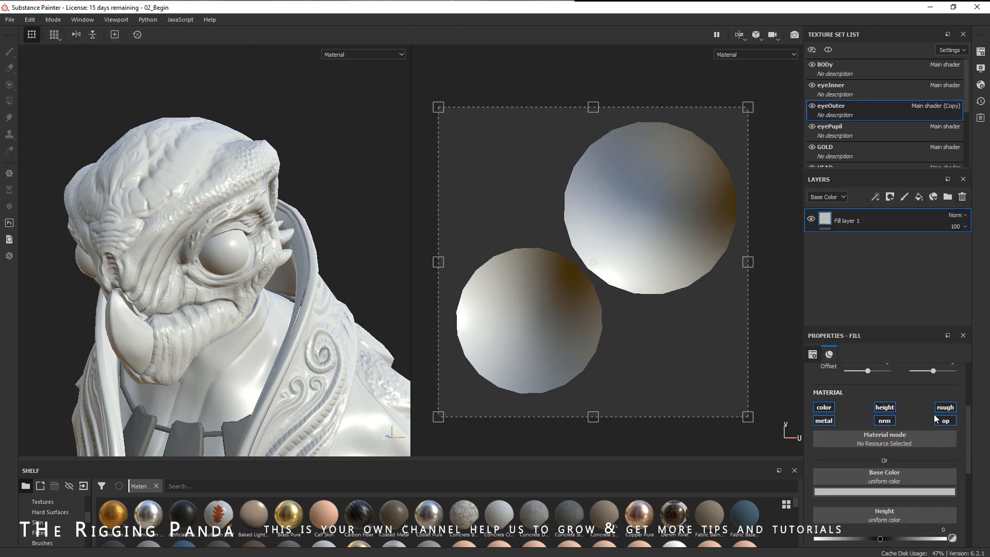
- Set the fill layer's base colour to black
scroll(965, 420, "down", 3)
left_click(888, 411)
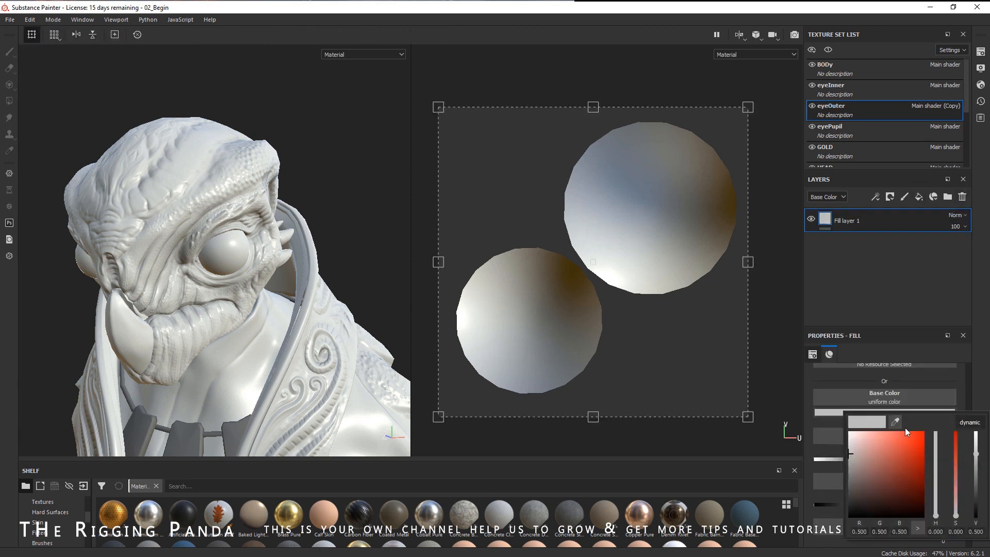
left_click(854, 509)
left_click_drag(854, 510, 834, 515)
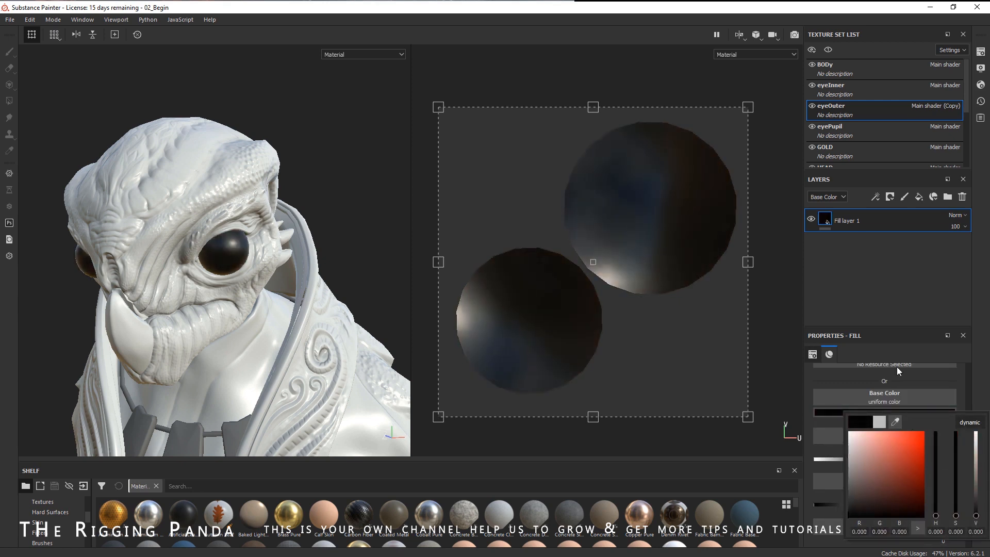
- Disable the height and normal channels in the fill layer's material
scroll(948, 461, "down", 2)
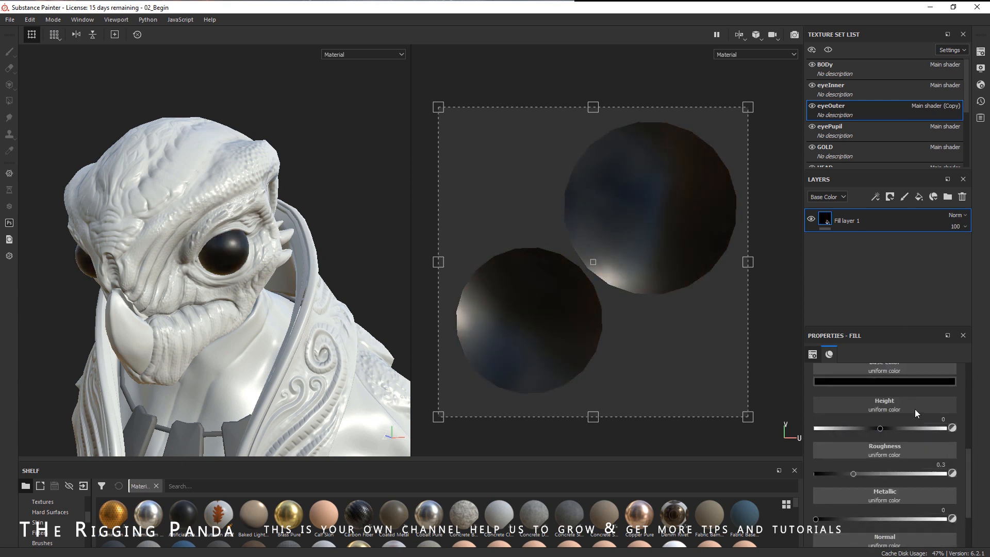
scroll(948, 436, "up", 2)
left_click(891, 391)
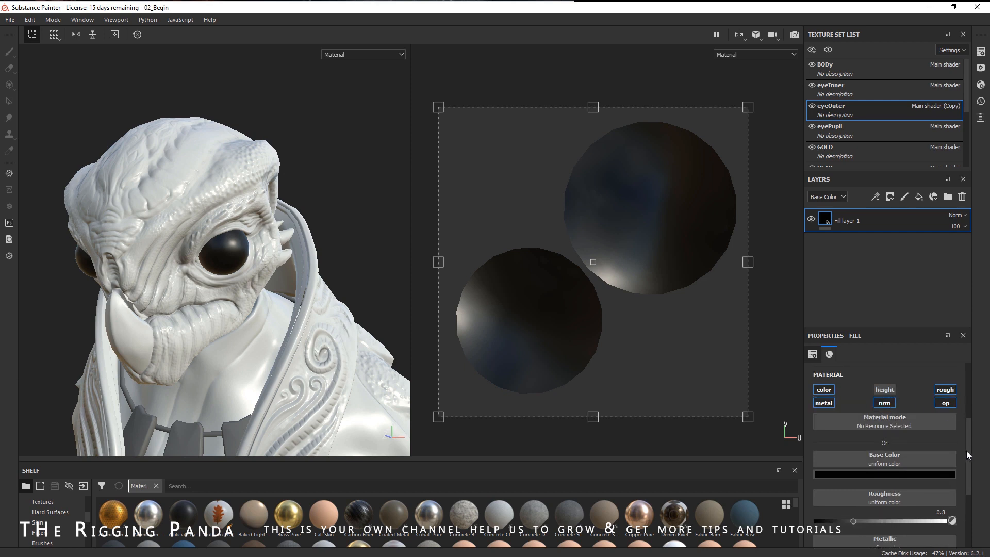
left_click(884, 404)
left_click_drag(966, 438, 969, 485)
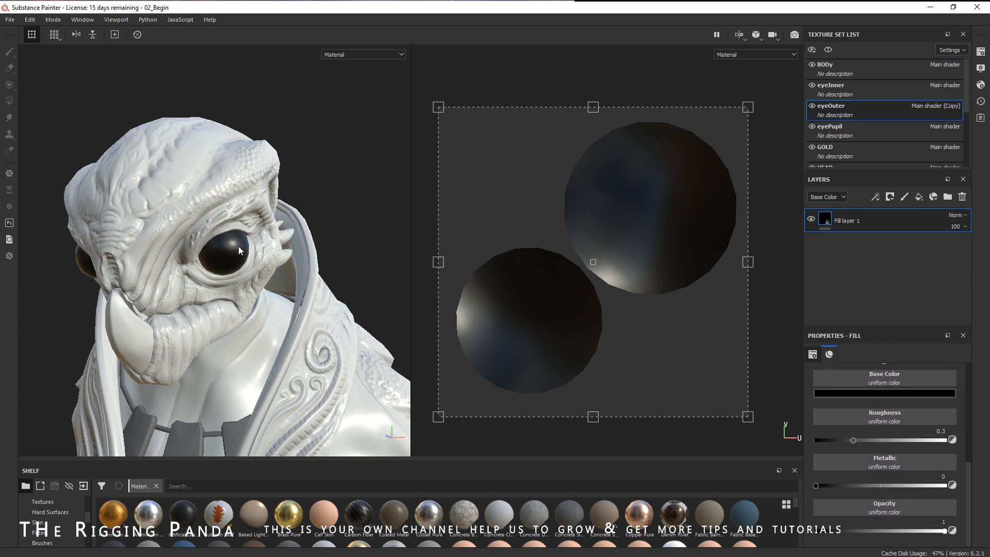
- Set the fill's roughness to about 0.1, metallic to about 0.05 and opacity to about 0.42
left_click_drag(853, 440, 828, 446)
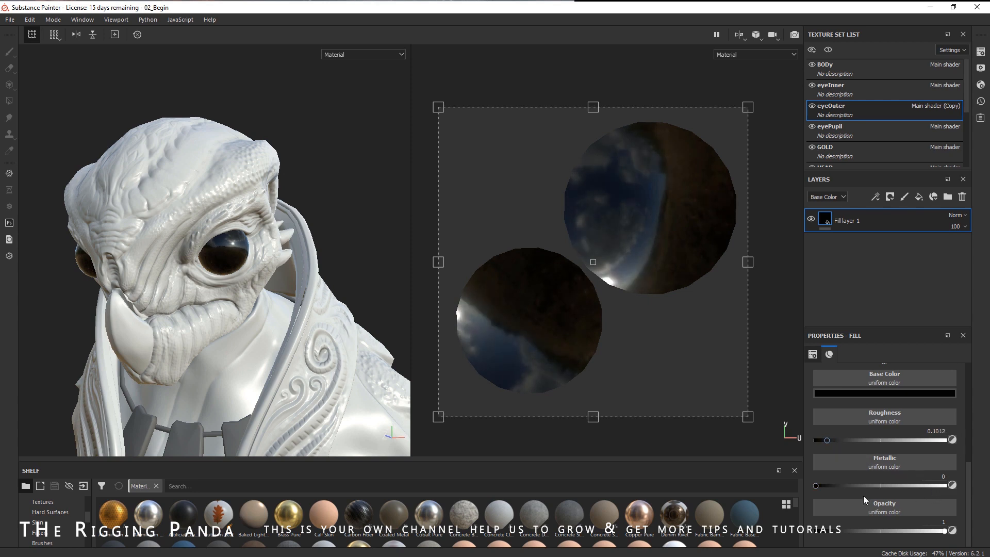
mouse_move(833, 486)
left_mouse_down()
mouse_move(953, 488)
mouse_move(819, 487)
left_mouse_up()
left_click_drag(947, 531, 868, 545)
- Select the eyePupil texture set, add a fill layer and delete the empty paint layer
mouse_move(299, 289)
left_mouse_down("alt")
mouse_move(250, 289)
mouse_move(329, 309)
mouse_move(272, 291)
mouse_move(283, 283)
left_mouse_up("alt")
scroll(329, 309, "up", 3)
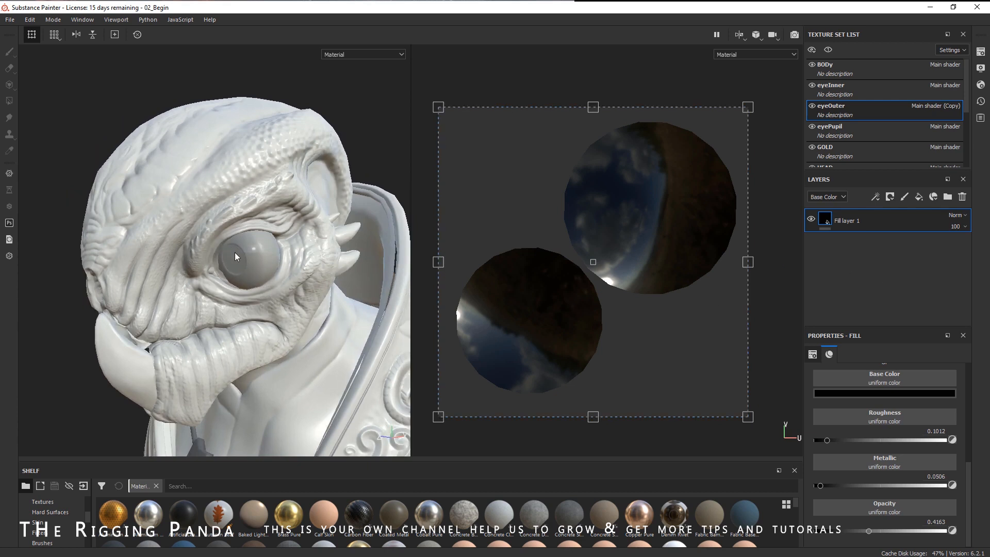
left_click(862, 131)
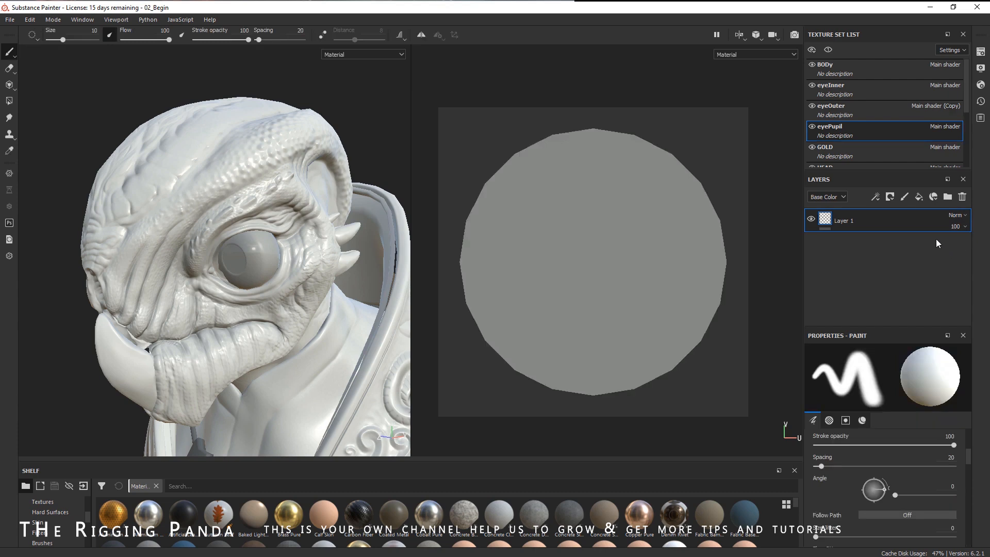
left_click(918, 197)
left_click(966, 246)
left_click(962, 196)
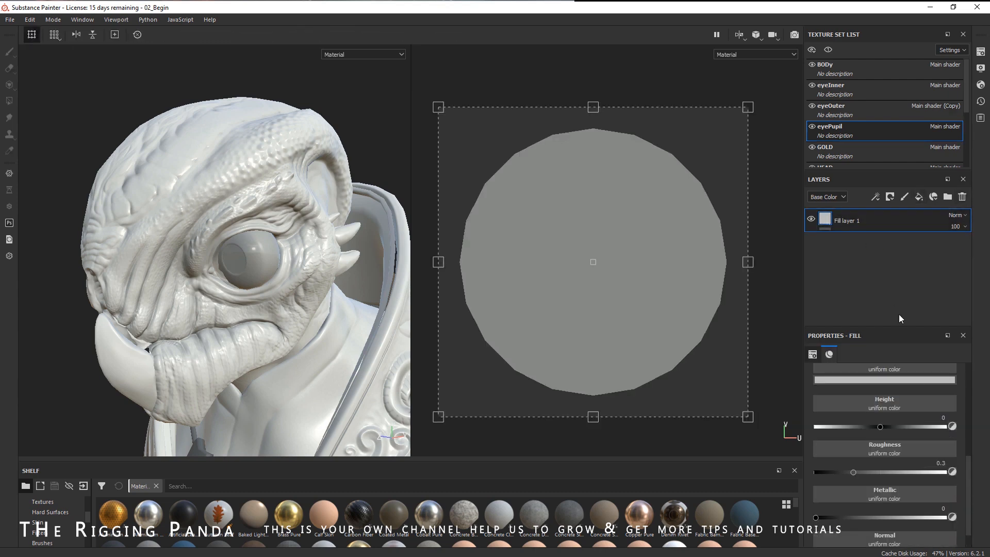
- Set the pupil fill layer's base colour to black and its roughness to 1
scroll(940, 427, "up", 1)
left_click(882, 410)
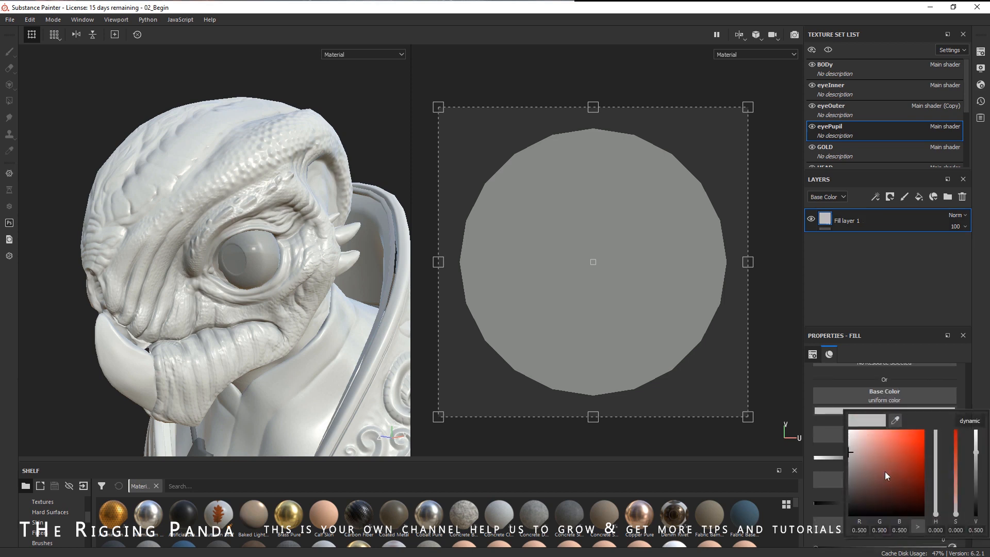
left_click_drag(885, 472, 819, 532)
left_click(973, 383)
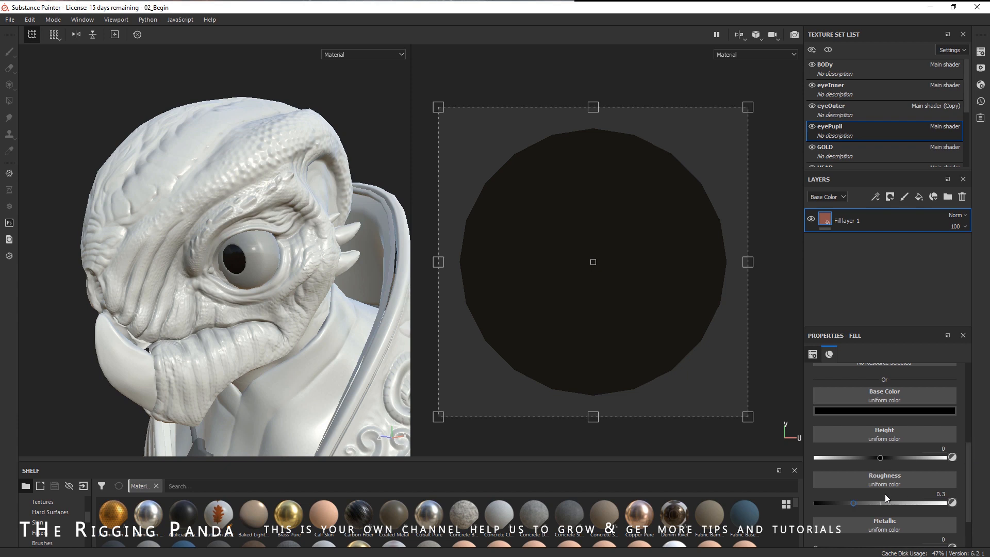
left_click_drag(854, 502, 946, 502)
left_click_drag(292, 216, 261, 206, "alt")
scroll(268, 193, "up", 2)
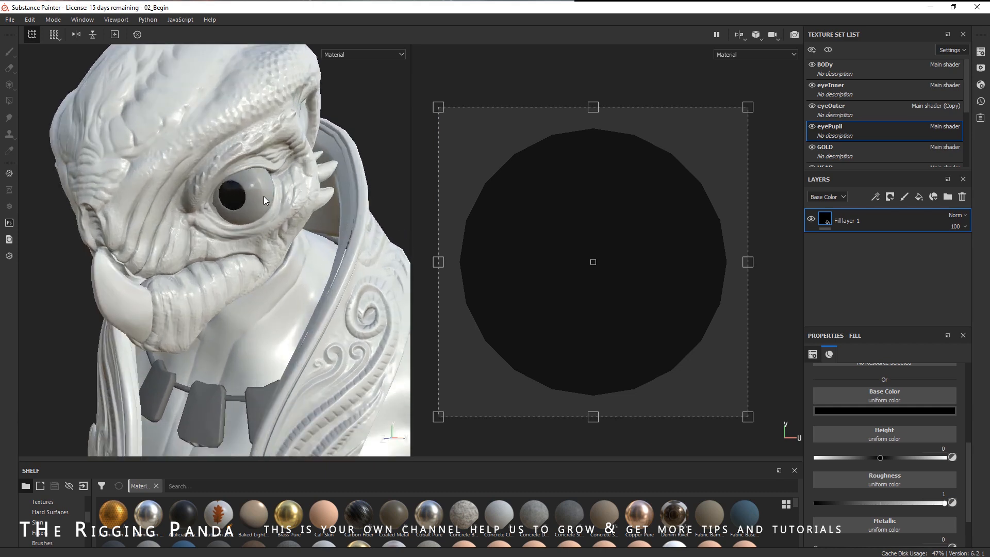
- Select the eyeInner texture set and add a fill layer with a pale beige base colour
left_click(852, 88)
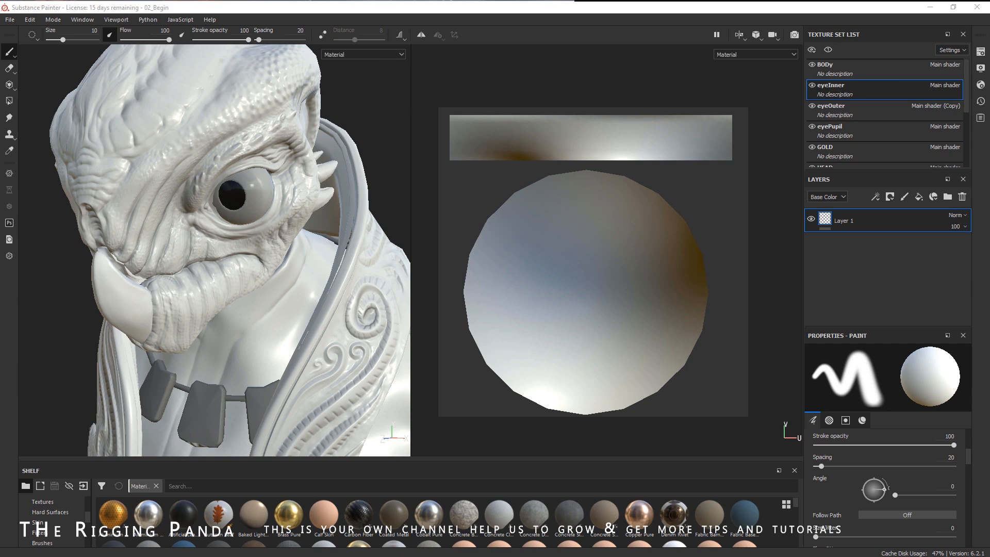
left_click(920, 198)
left_click(908, 411)
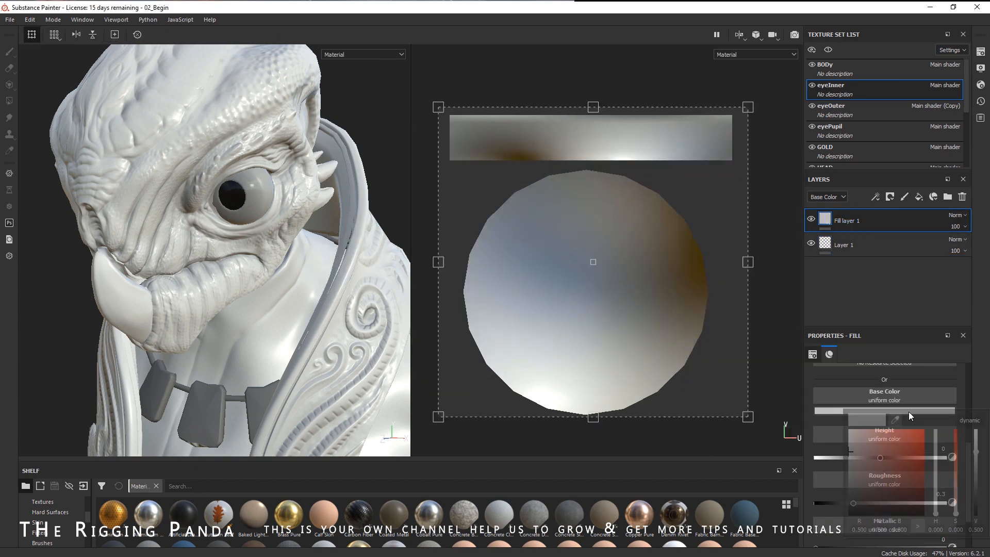
left_click(852, 453)
left_click_drag(936, 513, 938, 509)
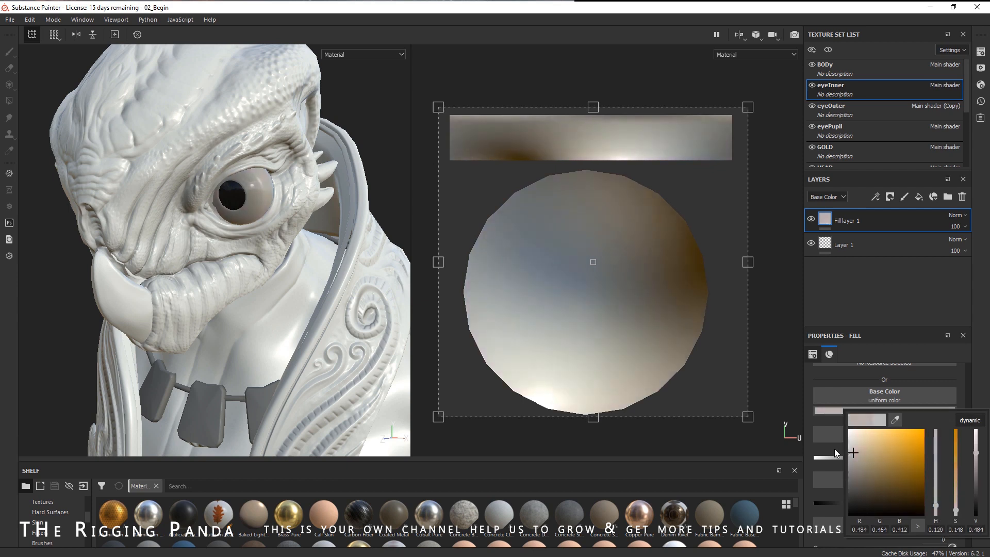
left_click(858, 453)
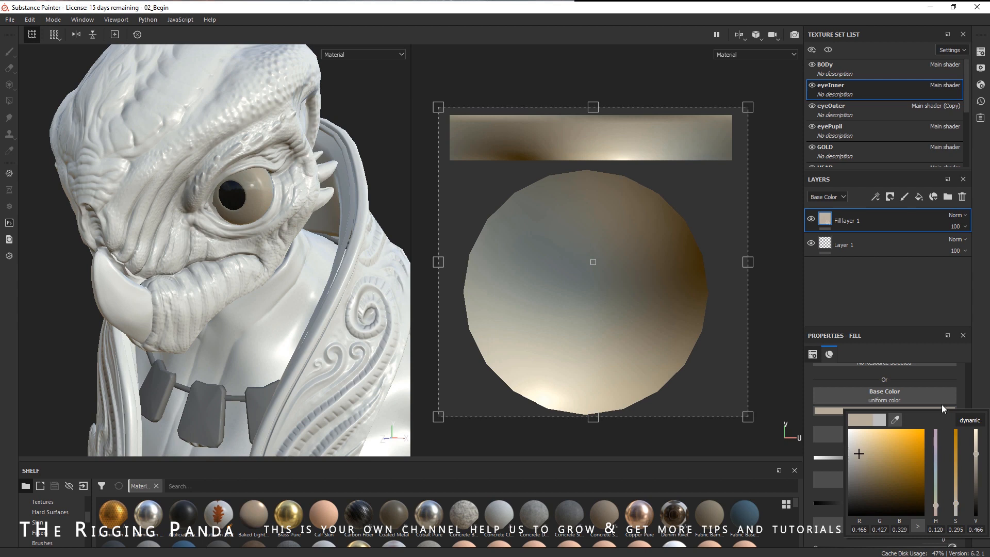
- Rename the beige fill layer as sclera
double_click(850, 220)
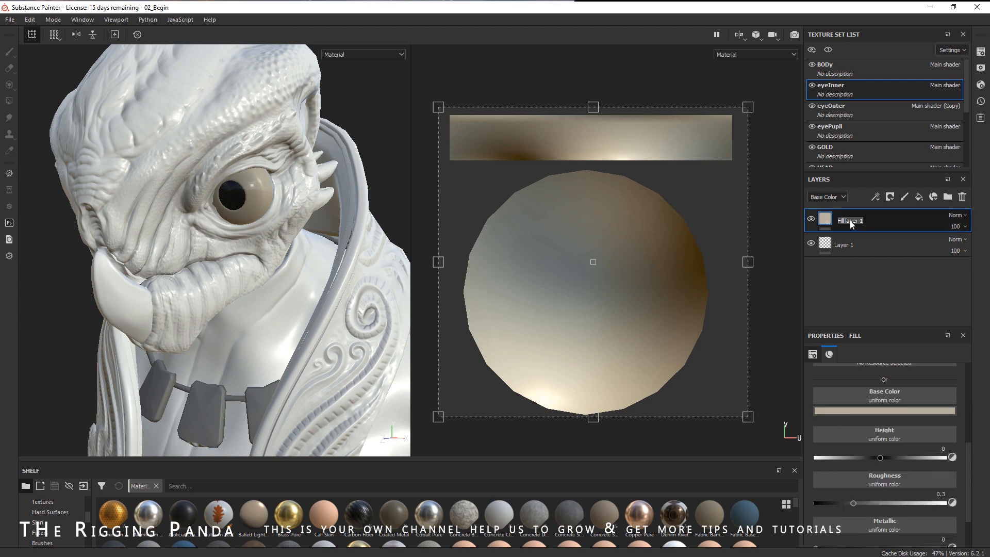
type("sclera")
key("Return")
left_click_drag(351, 267, 301, 274, "alt")
middle_click_drag(301, 274, 318, 304, "alt")
right_click_drag(318, 304, 374, 306, "alt")
left_click_drag(286, 297, 308, 291, "alt")
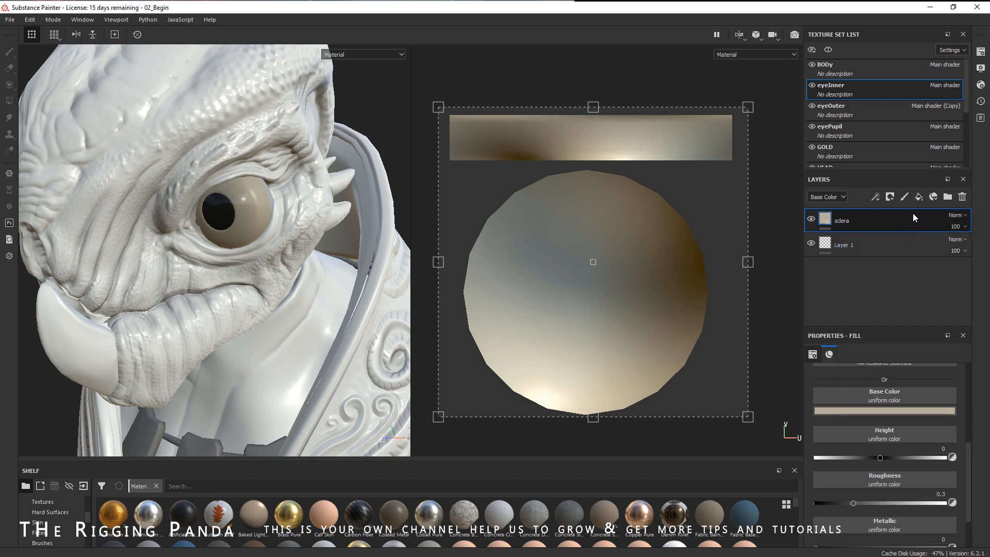
- Add another fill layer above and set the sclera layer's roughness to 1
left_click(918, 199)
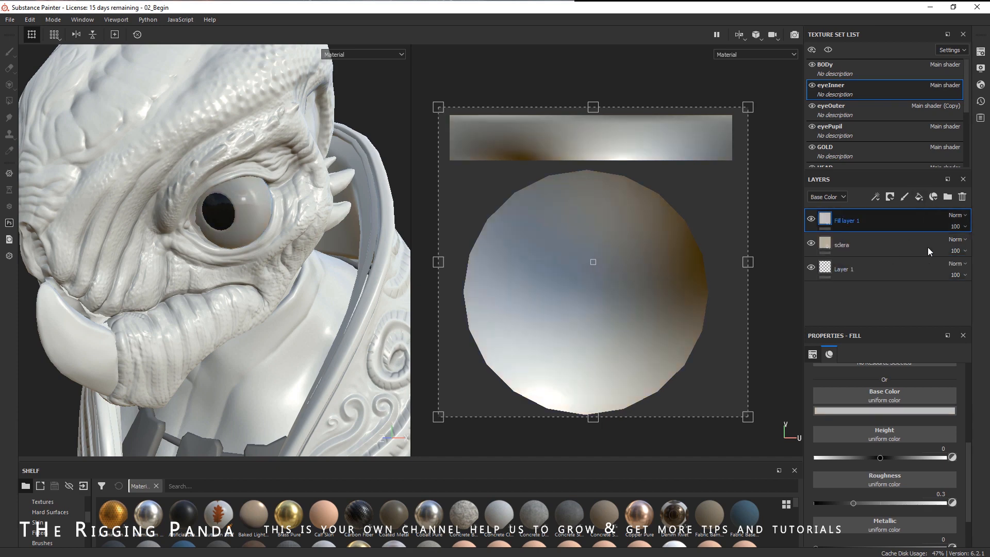
left_click(903, 246)
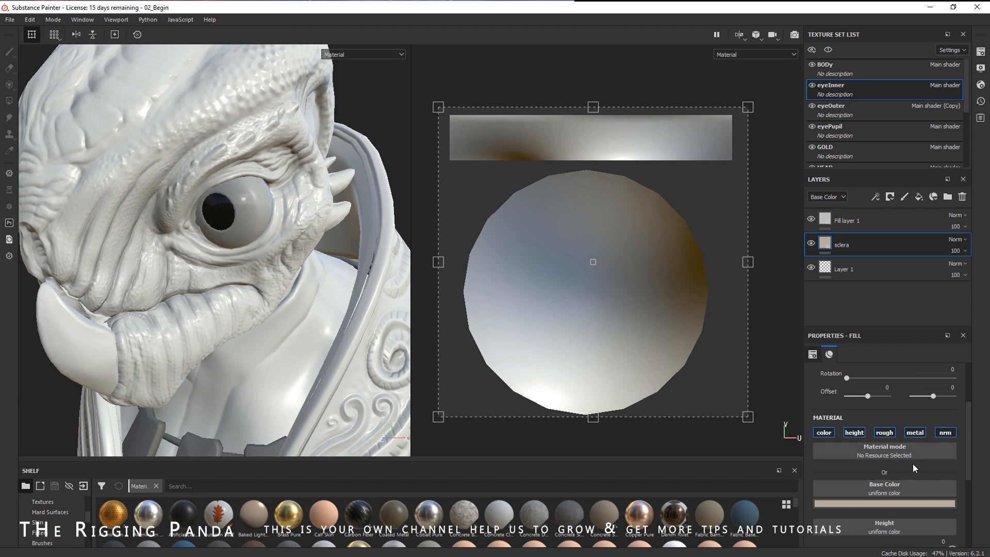
scroll(914, 464, "down", 2)
scroll(920, 462, "down", 1)
left_click_drag(879, 503, 959, 503)
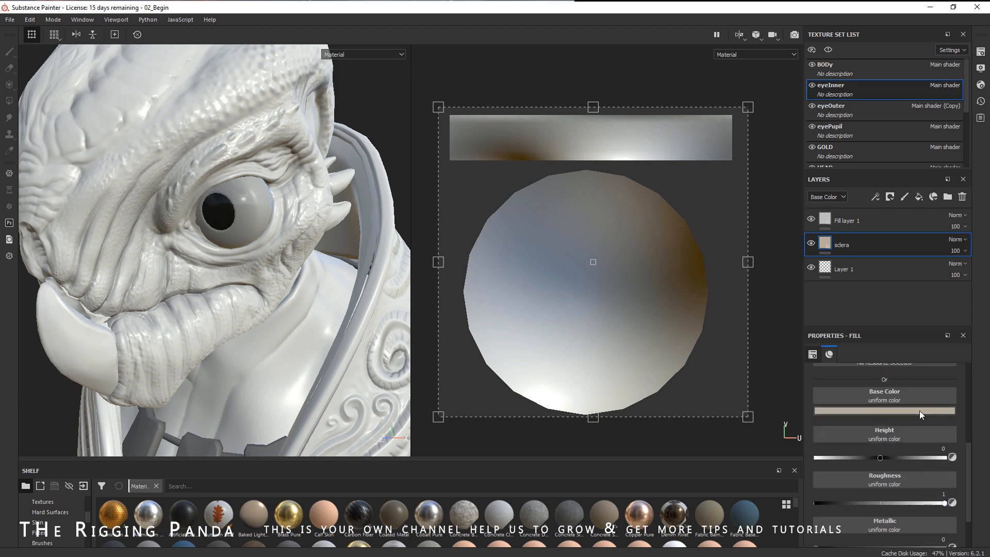
- Set the new top fill layer's base colour to a dark orange-brown for the iris
scroll(919, 409, "up", 3)
left_click(852, 223)
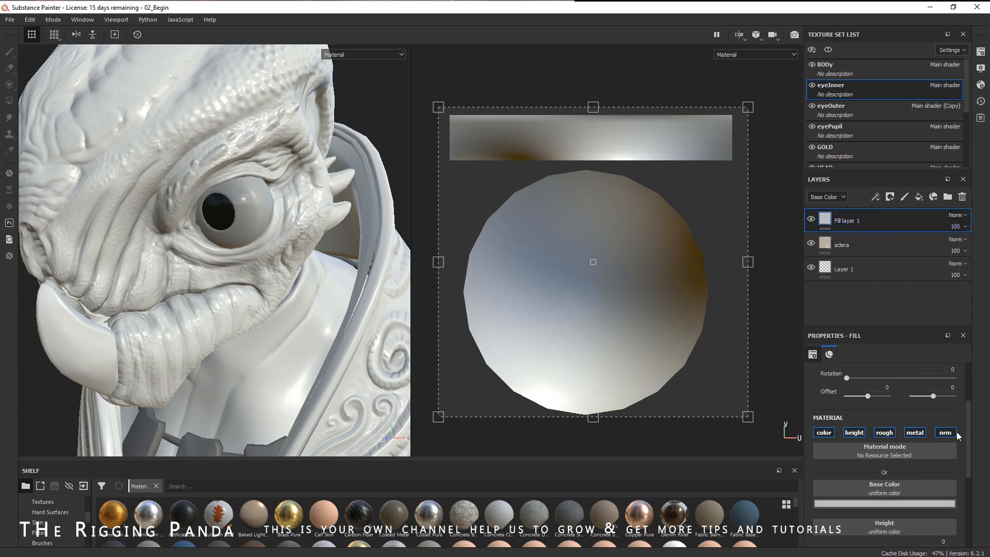
left_click(888, 503)
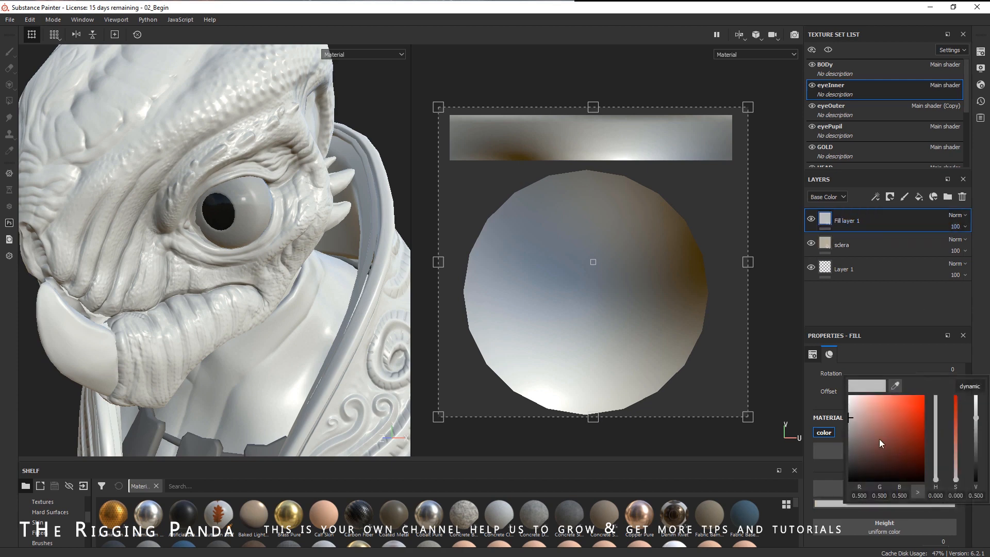
left_click_drag(879, 438, 918, 433)
left_click(935, 476)
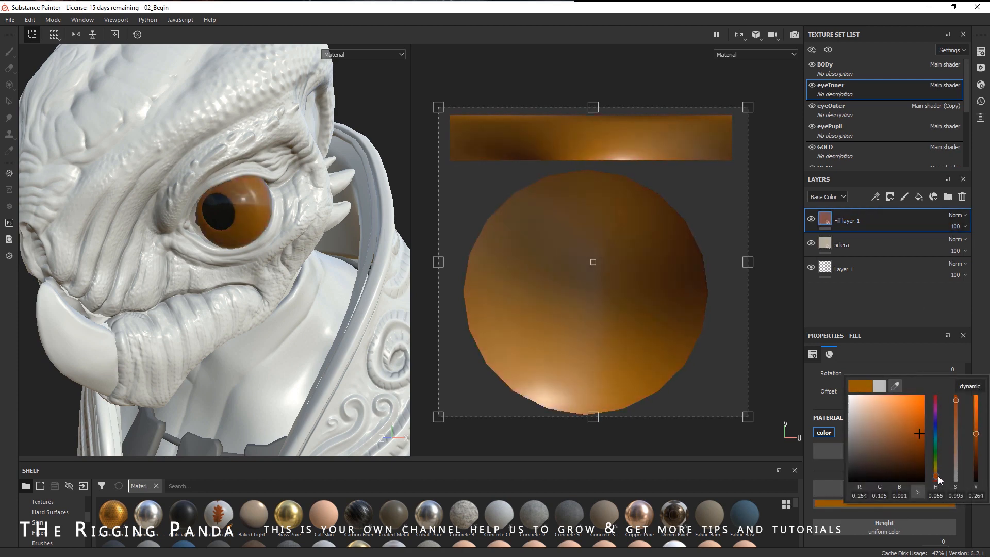
left_click(935, 473)
left_click_drag(936, 473, 936, 477)
left_click(918, 430)
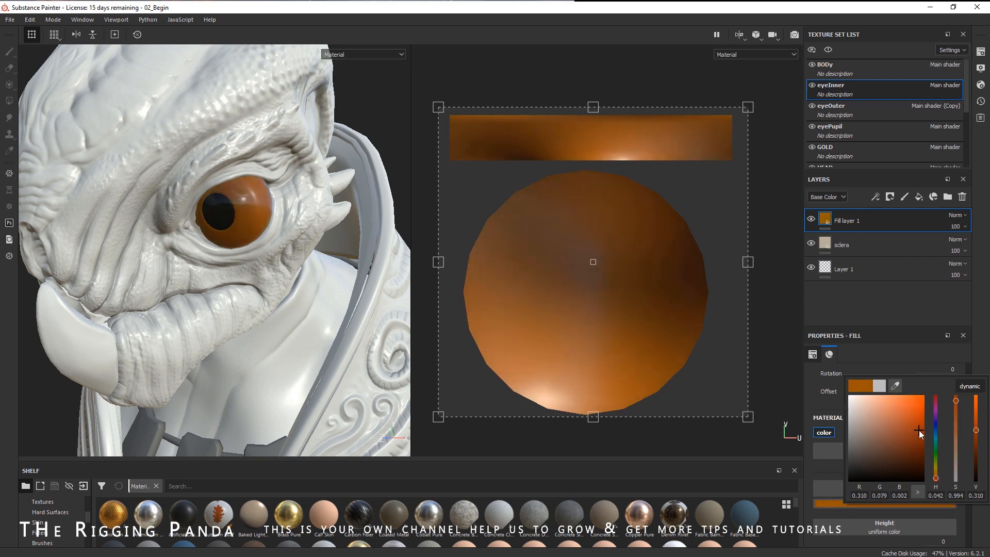
left_click(902, 299)
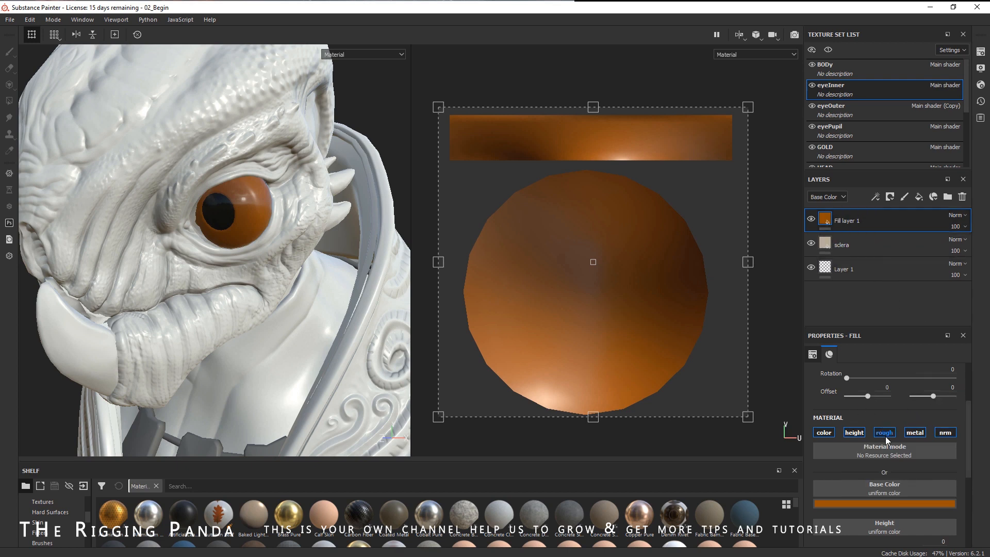
- Set the iris fill layer's roughness to 1
scroll(908, 505, "down", 2)
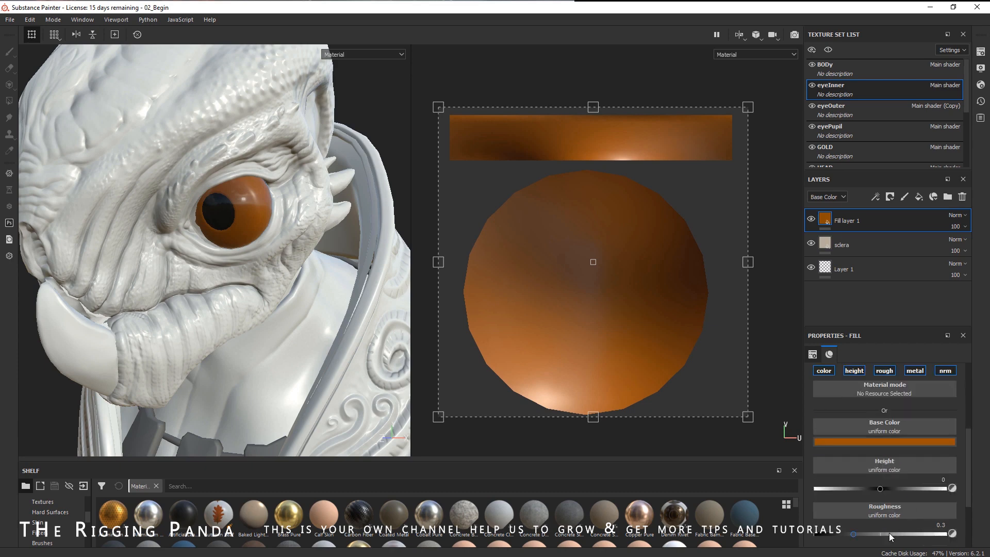
left_click_drag(889, 533, 950, 533)
left_click_drag(254, 290, 270, 245, "alt")
mouse_move(282, 287)
left_mouse_down("alt")
mouse_move(280, 270)
mouse_move(290, 300)
left_mouse_up("alt")
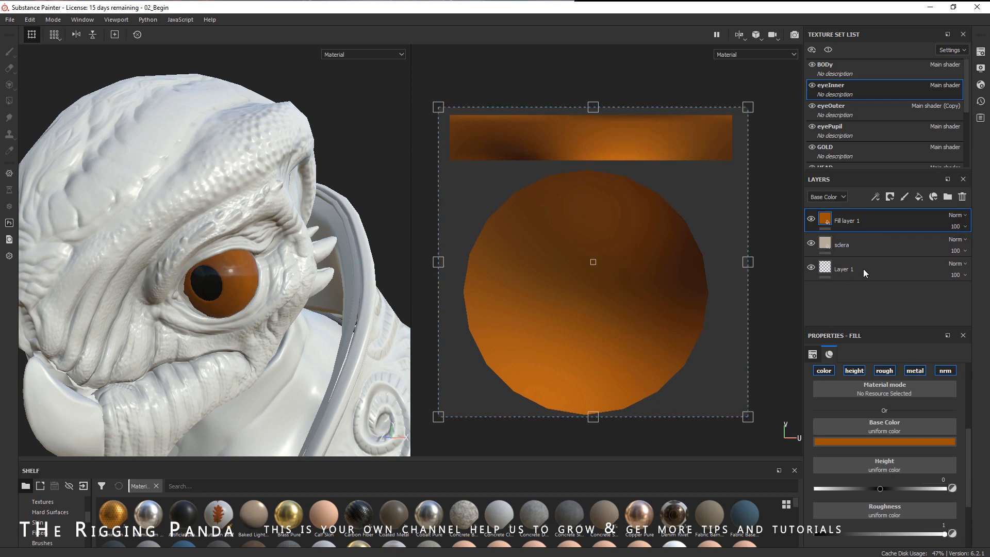
- Add a white mask to the iris layer and fill the circular UV island with colour 0 using Polygon Fill in UV chunk mode
left_click(890, 196)
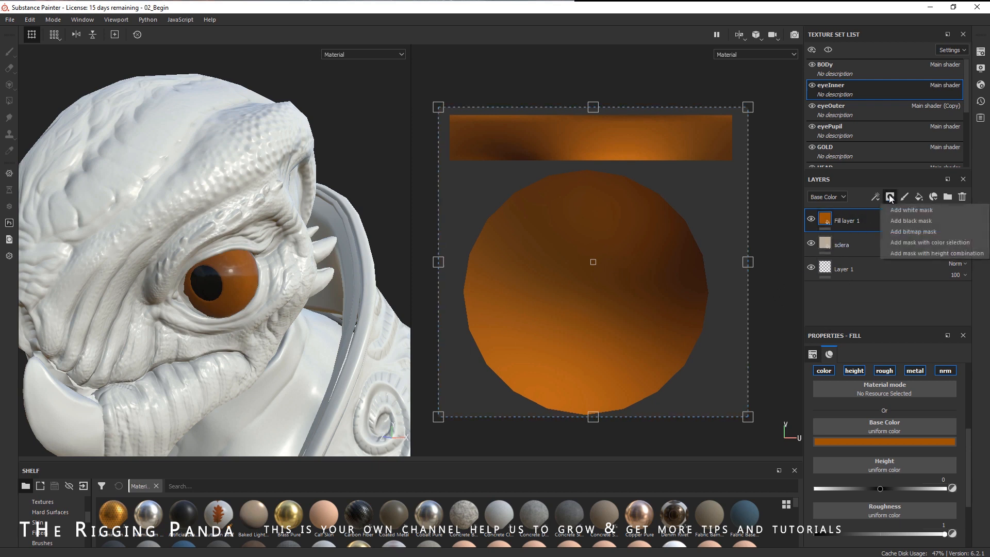
left_click(912, 209)
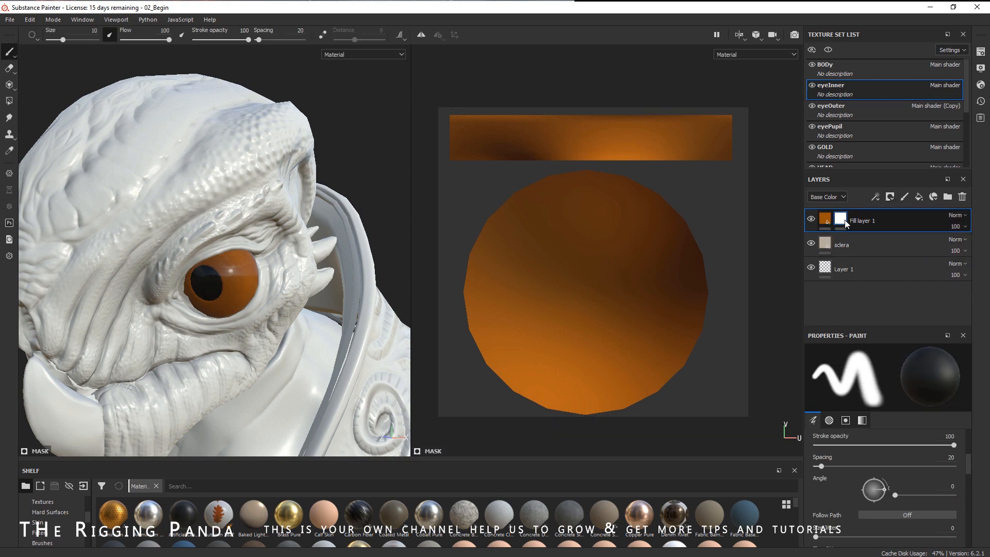
mouse_move(846, 223)
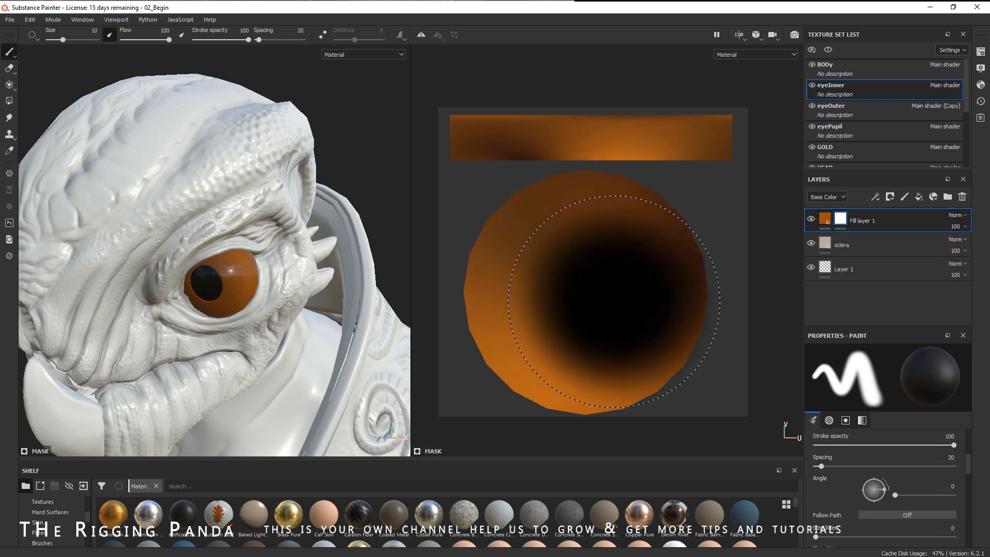
left_click(10, 101)
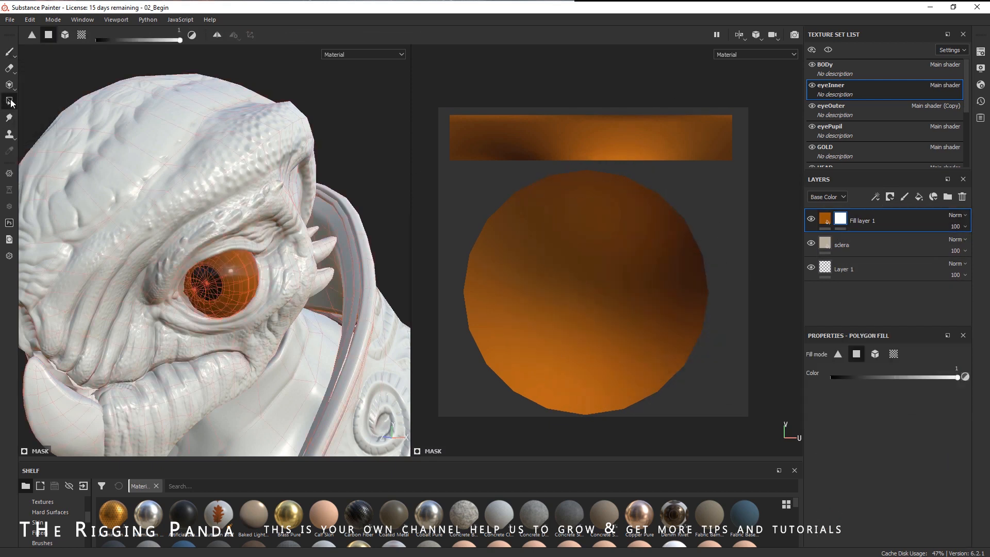
right_click(642, 242)
left_click(729, 253)
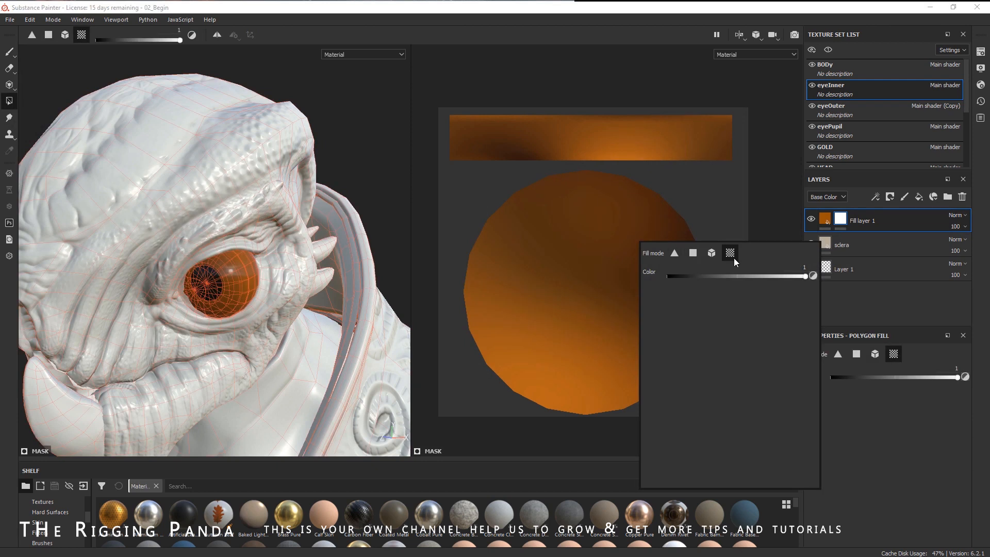
left_click_drag(729, 276, 661, 275)
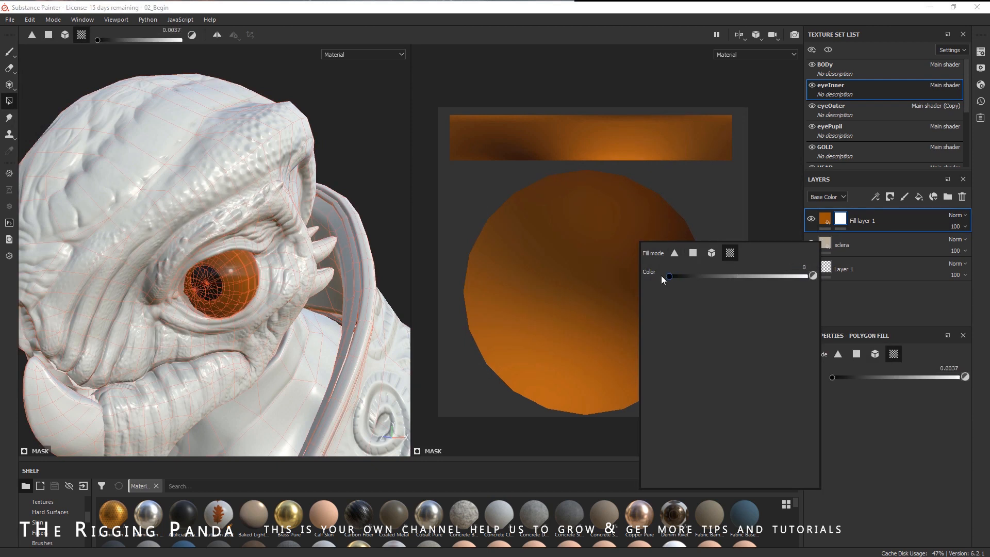
left_click(576, 294)
left_click_drag(285, 280, 237, 277, "alt")
scroll(233, 277, "up", 4)
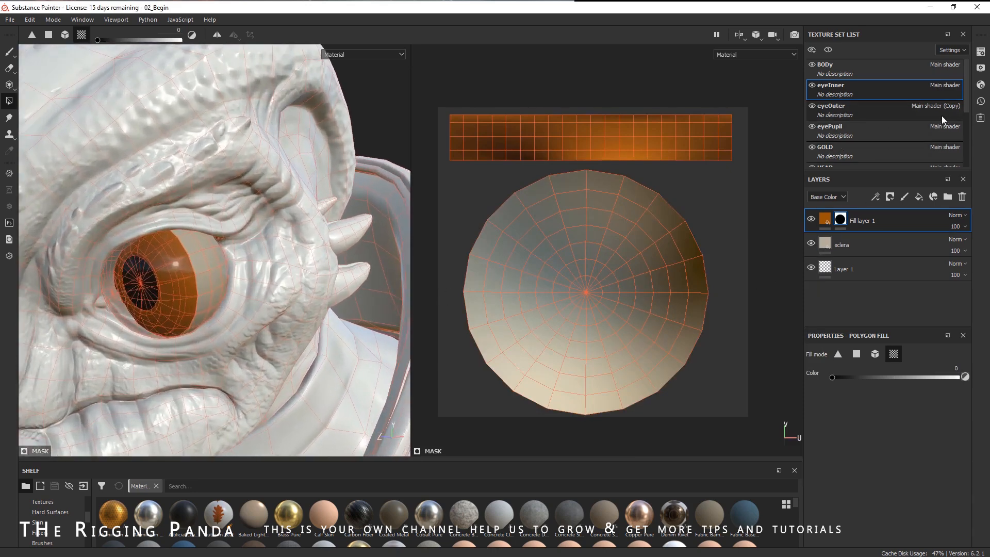
- Hide the eyeOuter texture set in the viewport
left_click(811, 106)
scroll(240, 169, "down", 3)
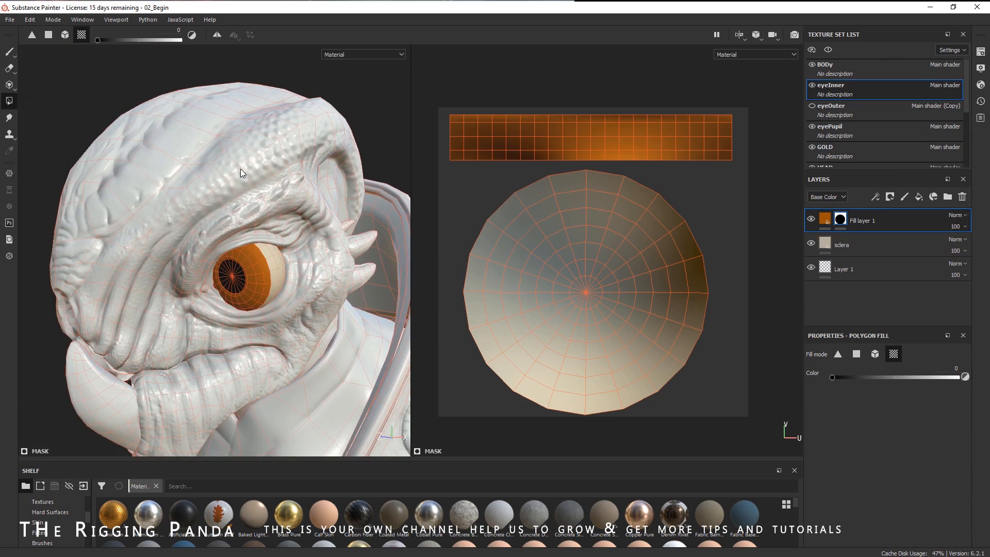
left_click_drag(730, 249, 739, 255, "alt")
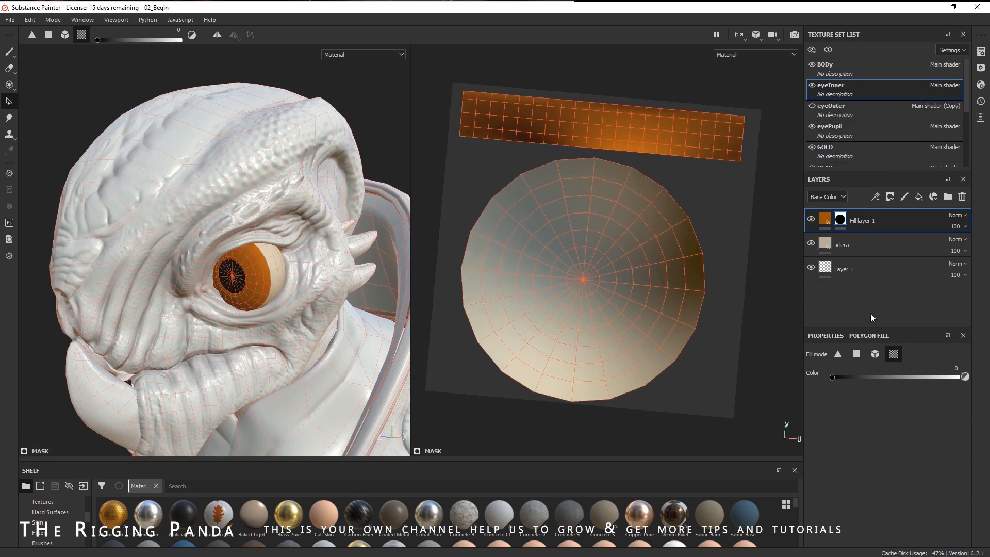
left_click_drag(596, 222, 483, 177, "alt")
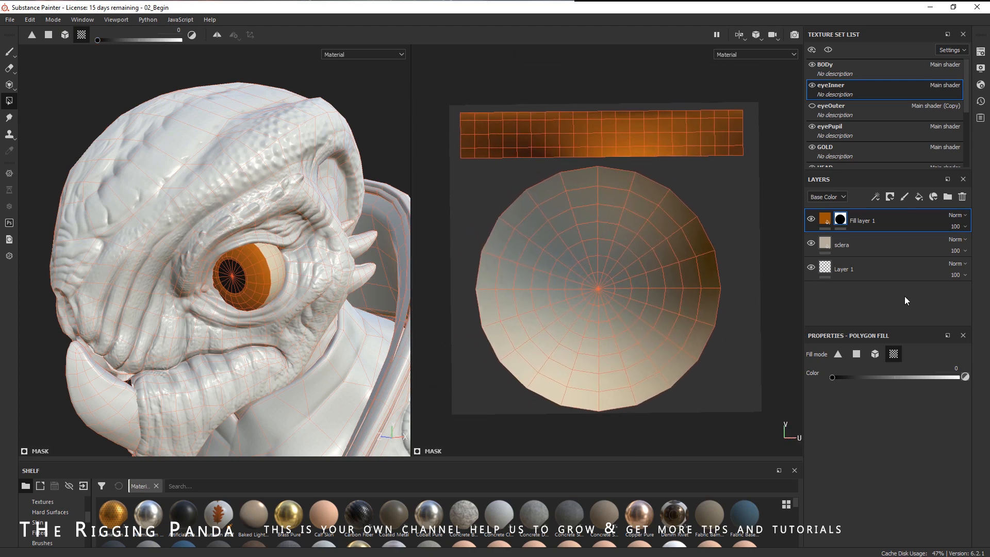
- Add a new fill layer and assign the Anisotropic Noise procedural to its base colour
left_click(919, 199)
scroll(44, 513, "down", 2)
scroll(62, 525, "down", 2)
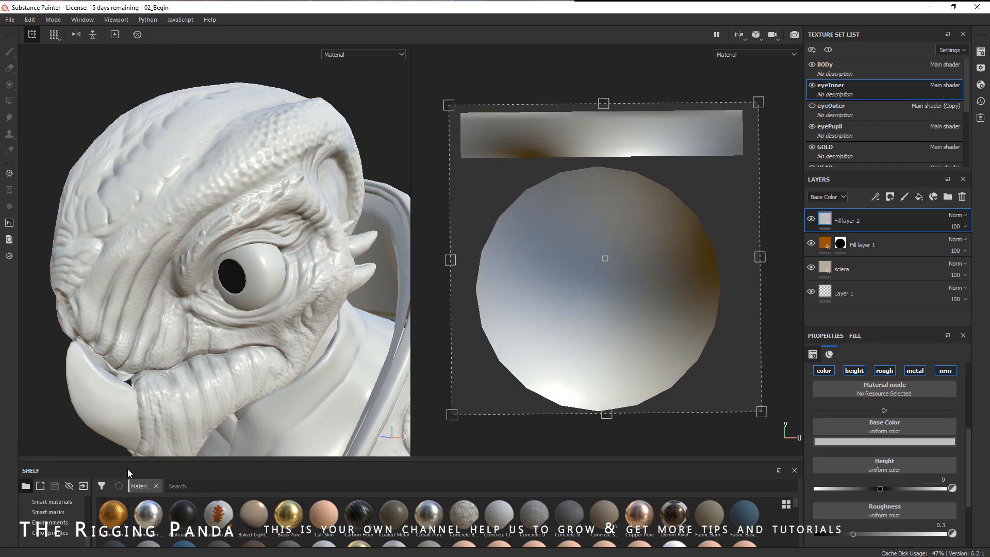
left_click_drag(132, 457, 132, 410)
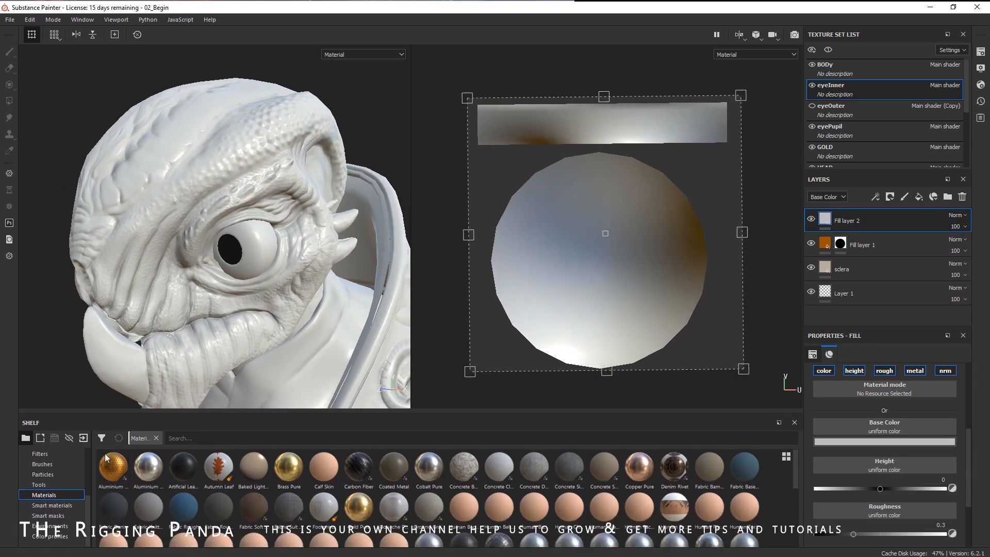
scroll(57, 484, "up", 3)
left_click(60, 473)
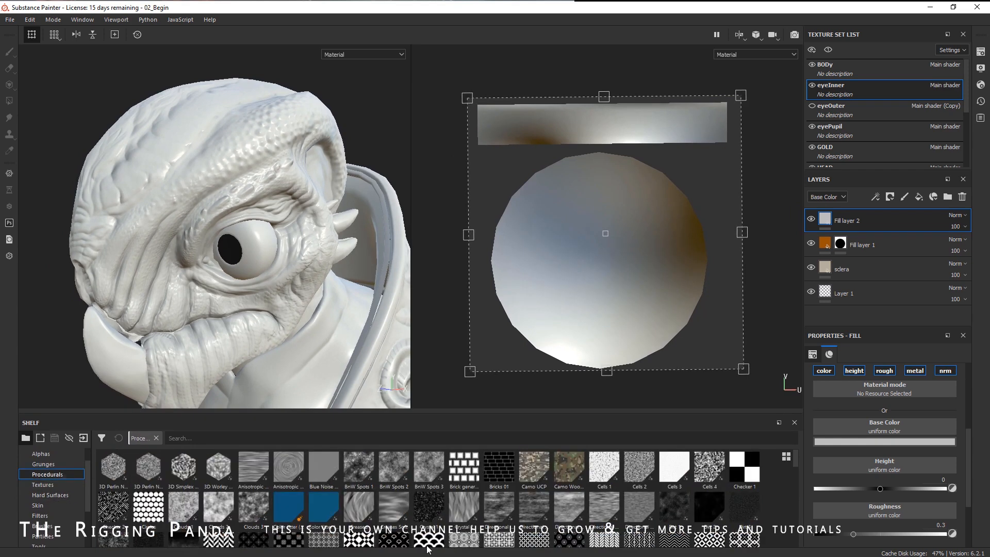
mouse_move(248, 468)
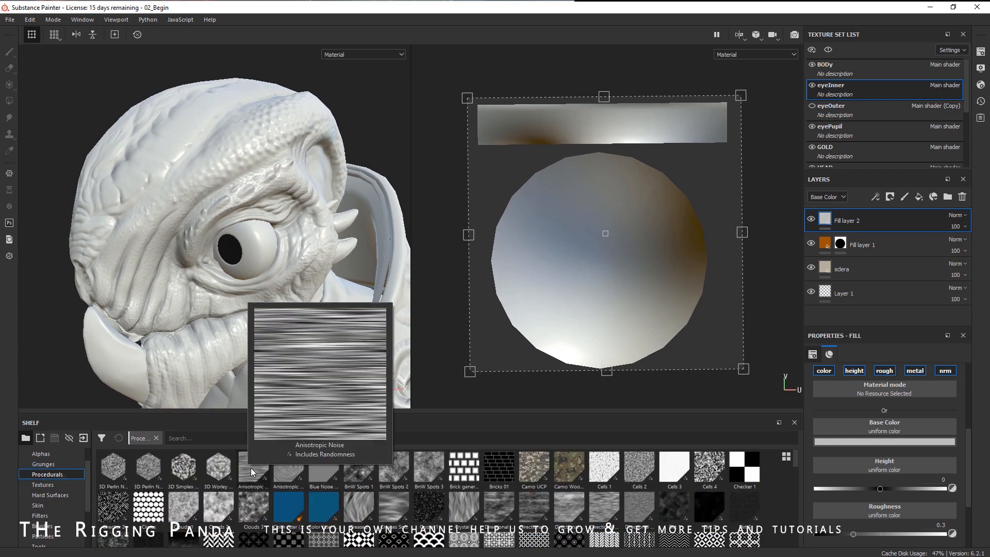
left_click_drag(250, 468, 867, 426)
left_click_drag(272, 257, 294, 238, "alt")
right_click_drag(294, 238, 482, 299, "alt")
mouse_move(343, 281)
left_mouse_down("alt")
mouse_move(311, 277)
mouse_move(331, 281)
left_mouse_up("alt")
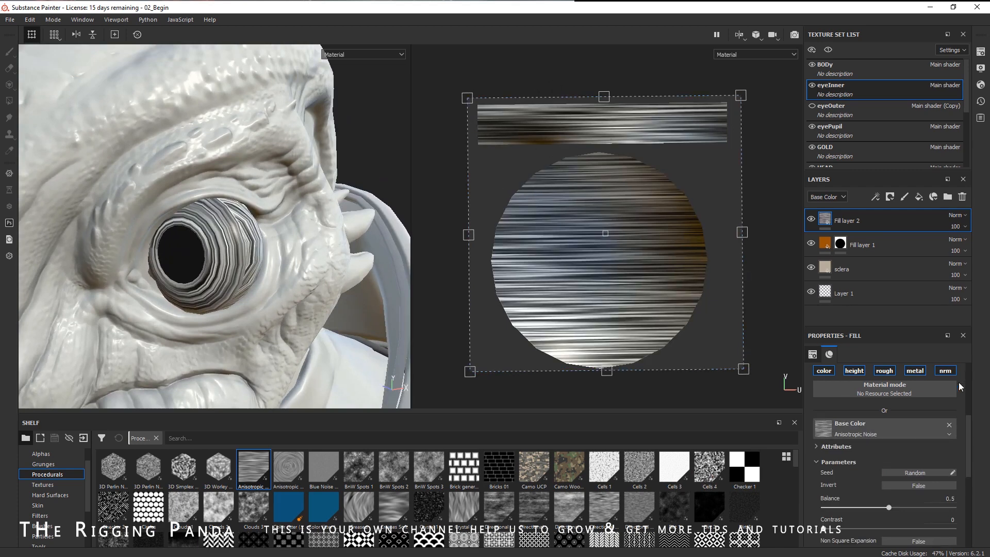
- Set the noise fill's UV rotation to 90
scroll(966, 420, "up", 3)
left_click(952, 416)
key("Return")
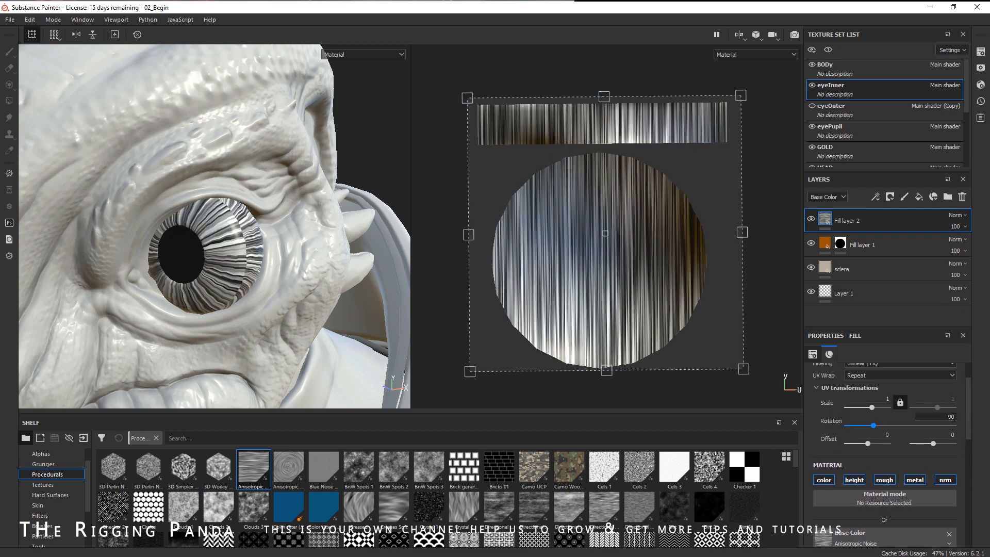
- Add a black mask to the noise fill layer and polygon-fill the strip UV island to reveal the noise there
left_click_drag(173, 230, 190, 279, "alt")
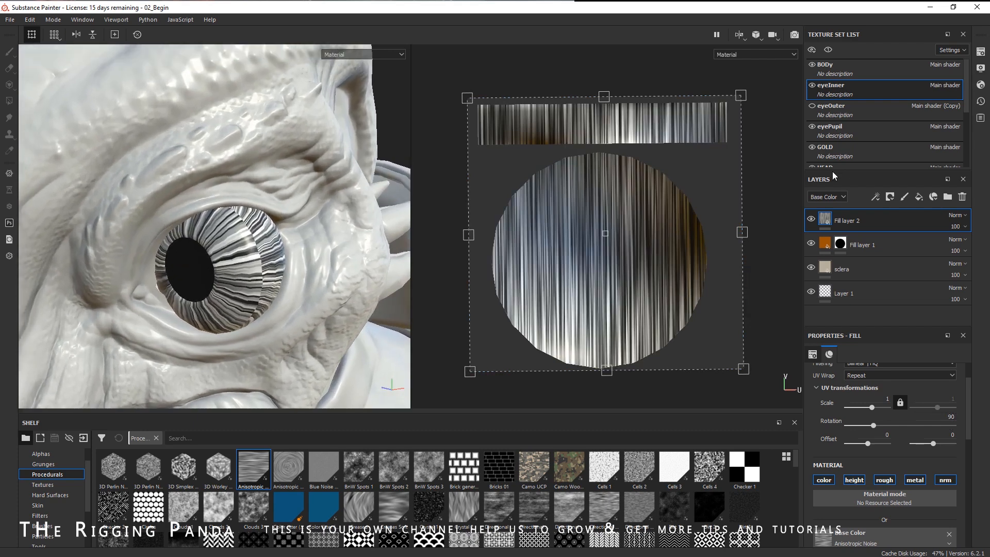
left_click(889, 197)
left_click(913, 221)
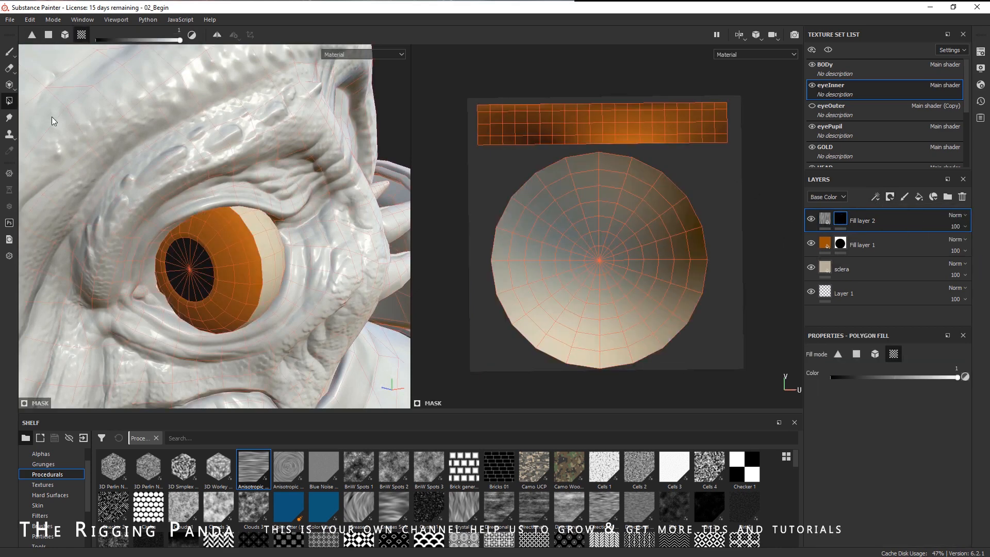
right_click(647, 145)
left_click(597, 125)
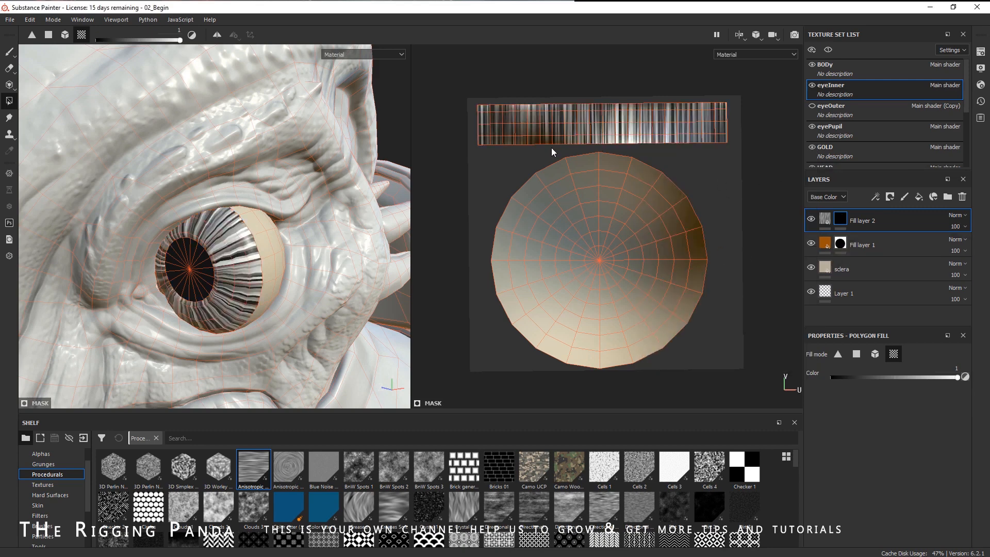
- Set the noise fill layer's blending mode to Soft Light
left_click(956, 216)
left_click(930, 419)
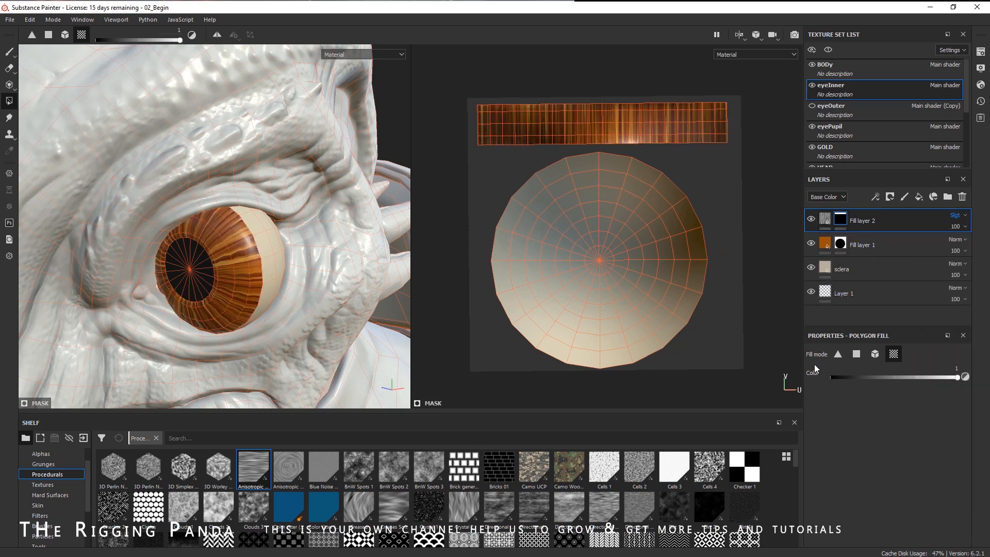
left_click_drag(365, 237, 406, 188, "alt")
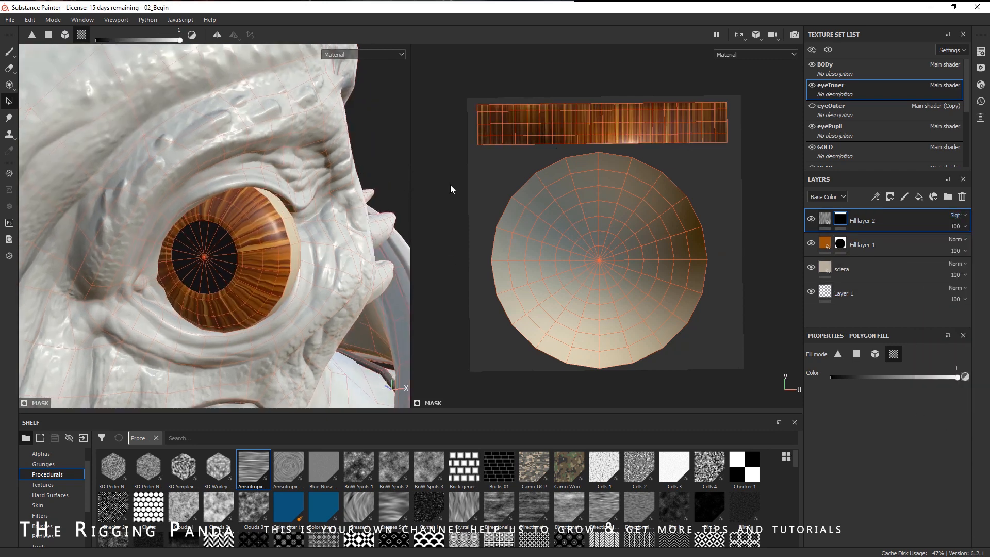
- Open the noise fill's Noise Parameters and set the Anisotropic Noise X Amount to 25
left_click(9, 52)
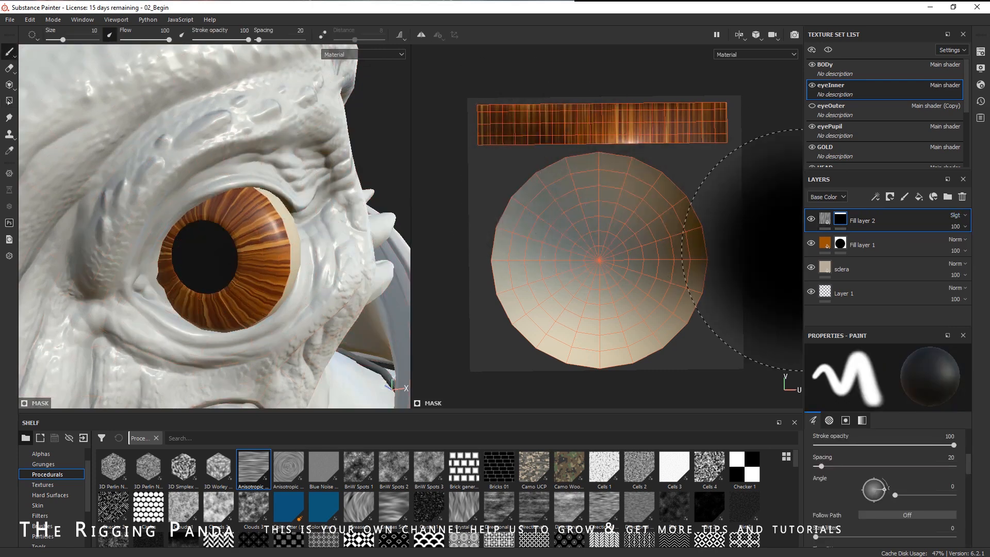
left_click(824, 219)
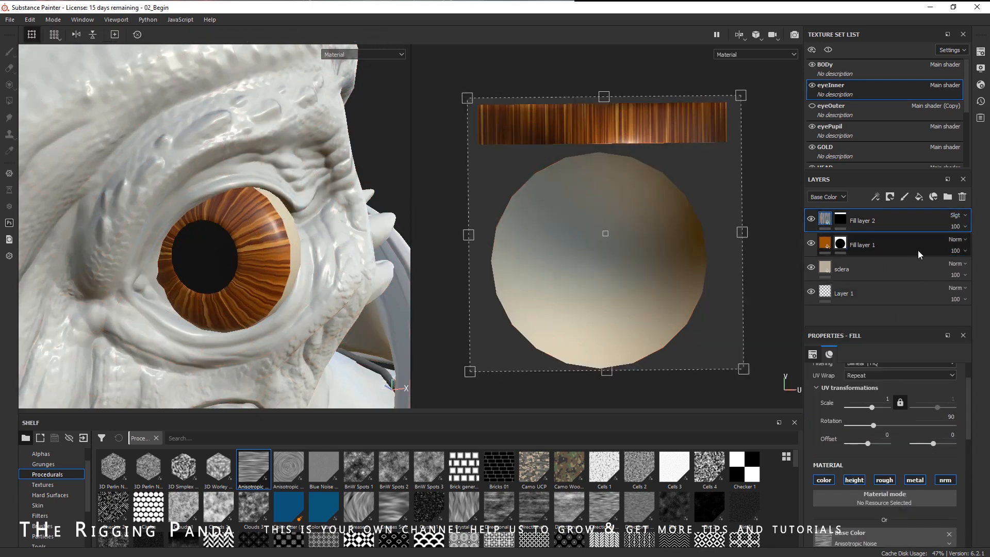
scroll(933, 482, "down", 3)
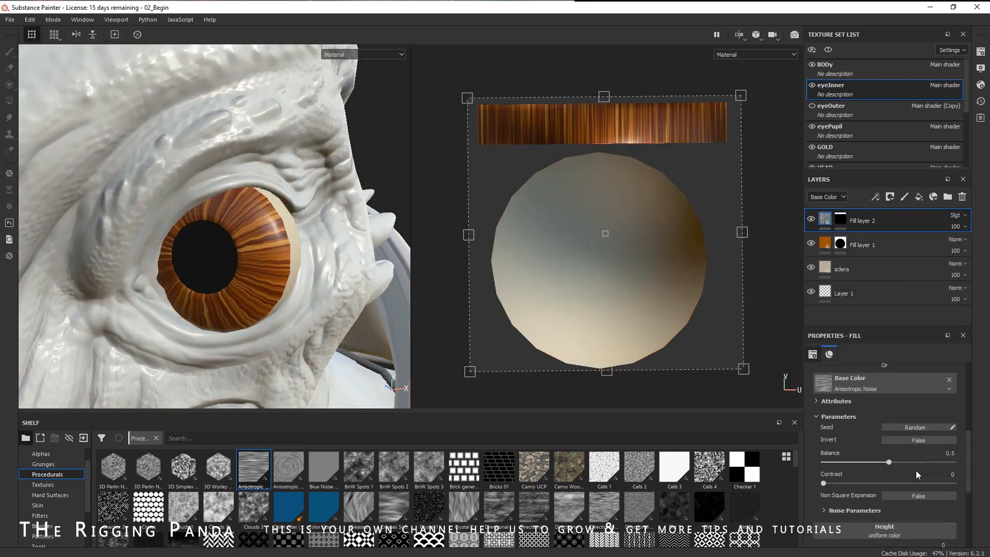
scroll(877, 469, "down", 2)
left_click(852, 448)
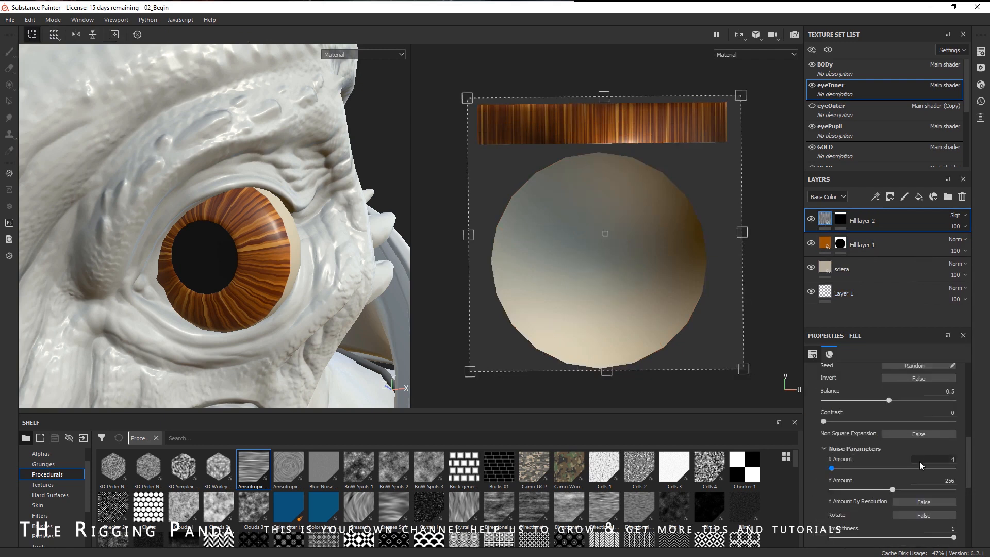
scroll(920, 461, "down", 1)
left_click_drag(828, 435, 840, 441)
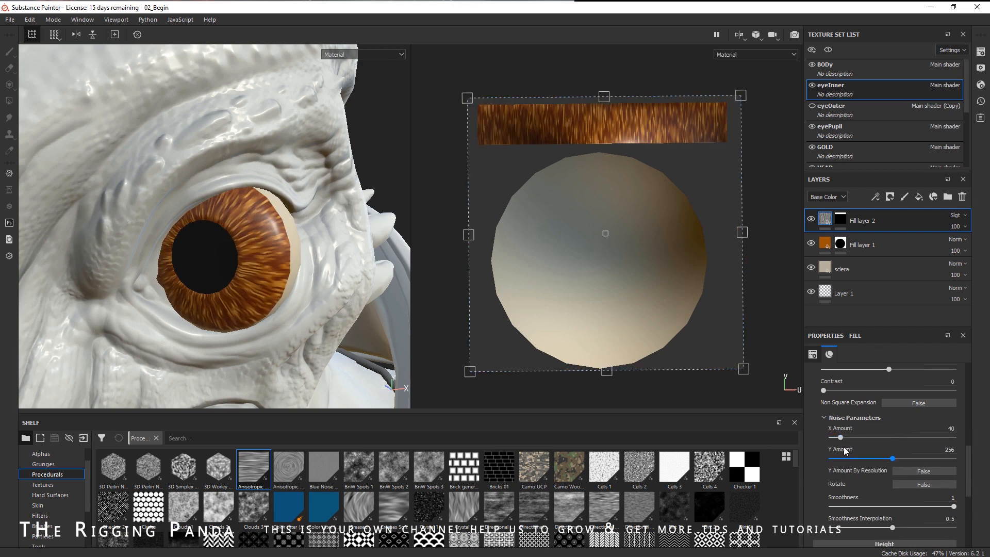
left_click_drag(841, 442, 939, 461)
- Change the iris fill layer's base colour to a deeper reddish orange
left_click_drag(322, 334, 339, 322, "alt")
left_click(877, 245)
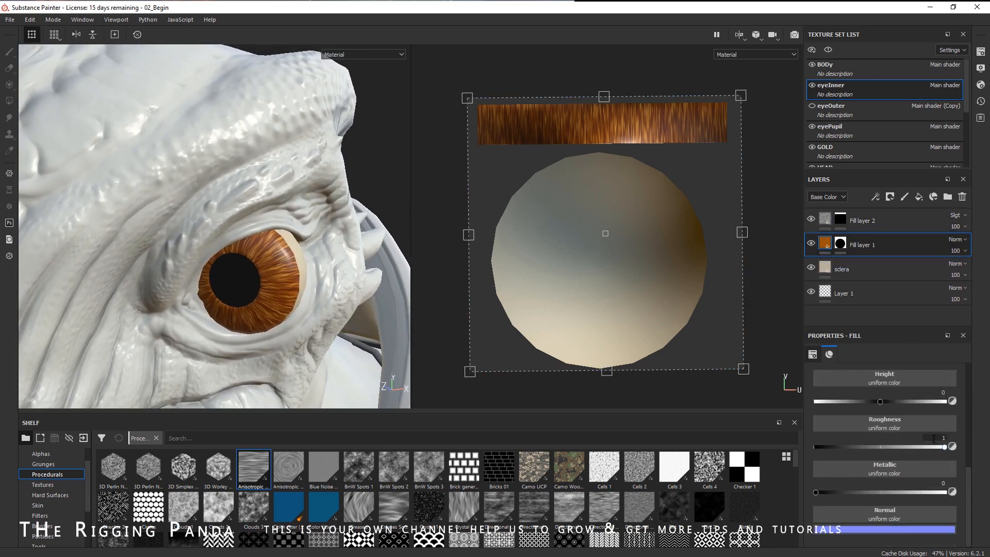
scroll(933, 438, "up", 3)
left_click(896, 413)
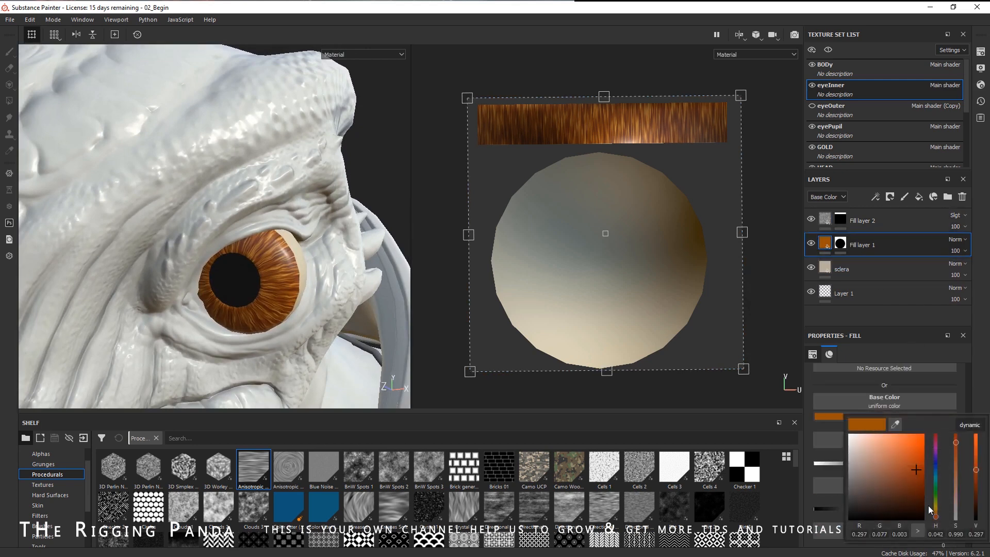
left_click_drag(939, 521, 940, 522)
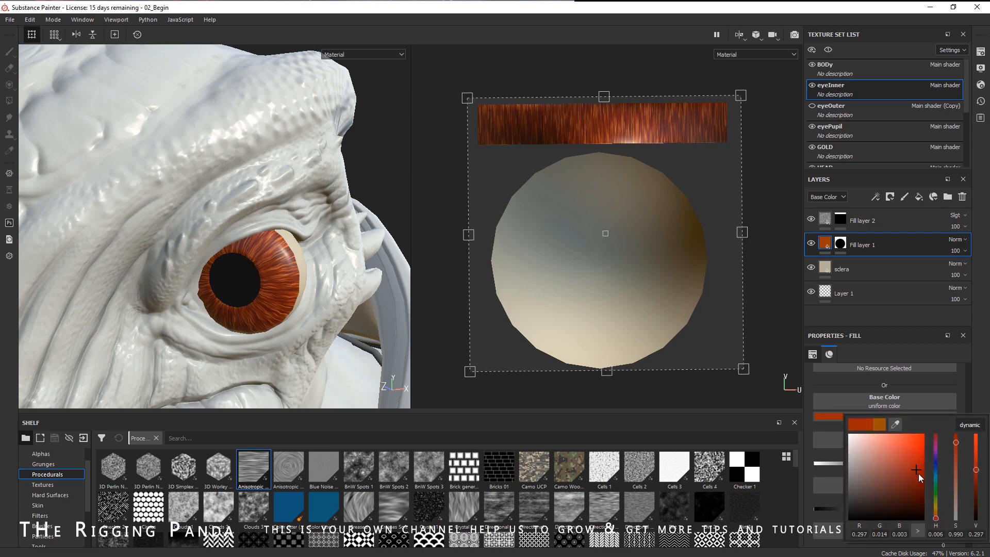
left_click(936, 517)
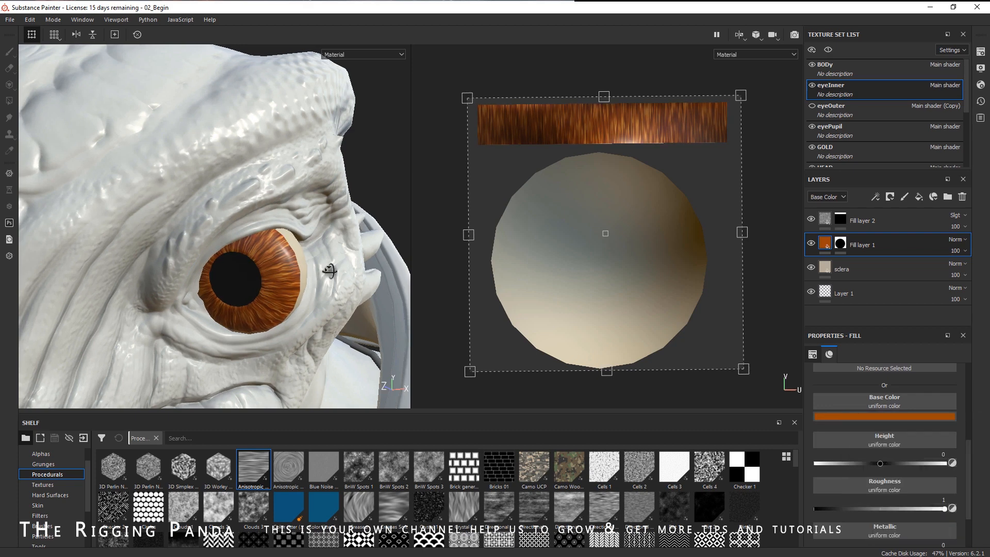
- Add a new paint layer above the noise fill layer
scroll(327, 295, "up", 5)
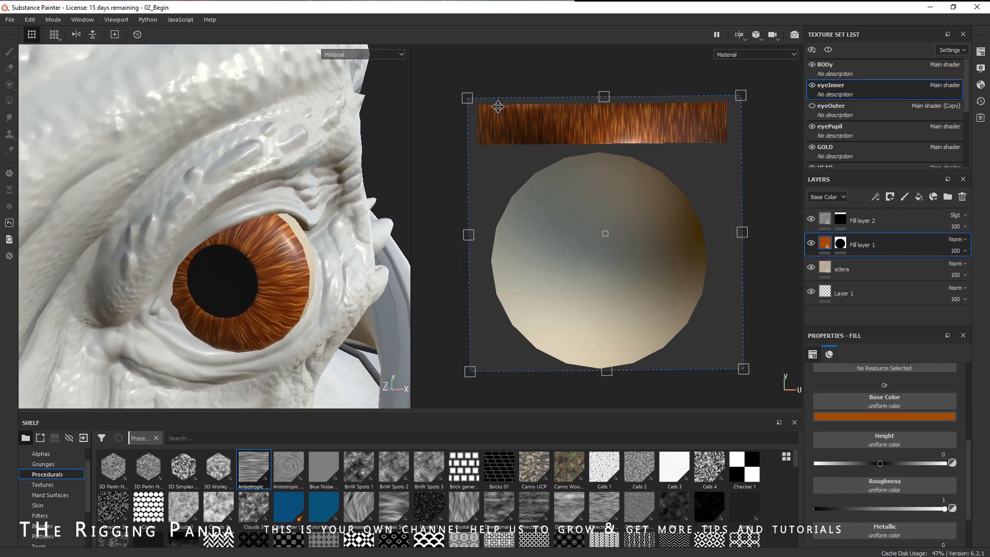
left_click(927, 218)
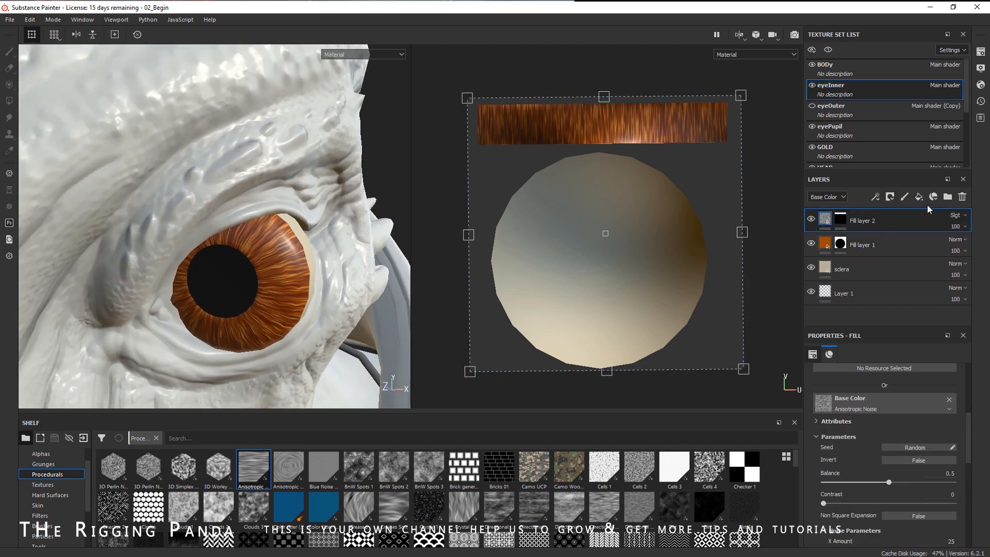
left_click(905, 197)
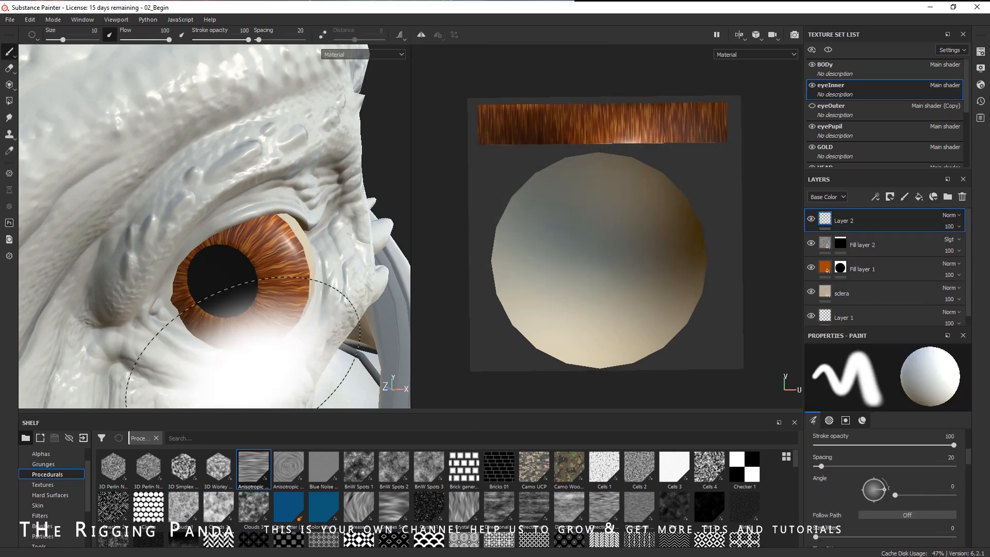
right_click(273, 278)
left_click_drag(321, 337, 285, 337)
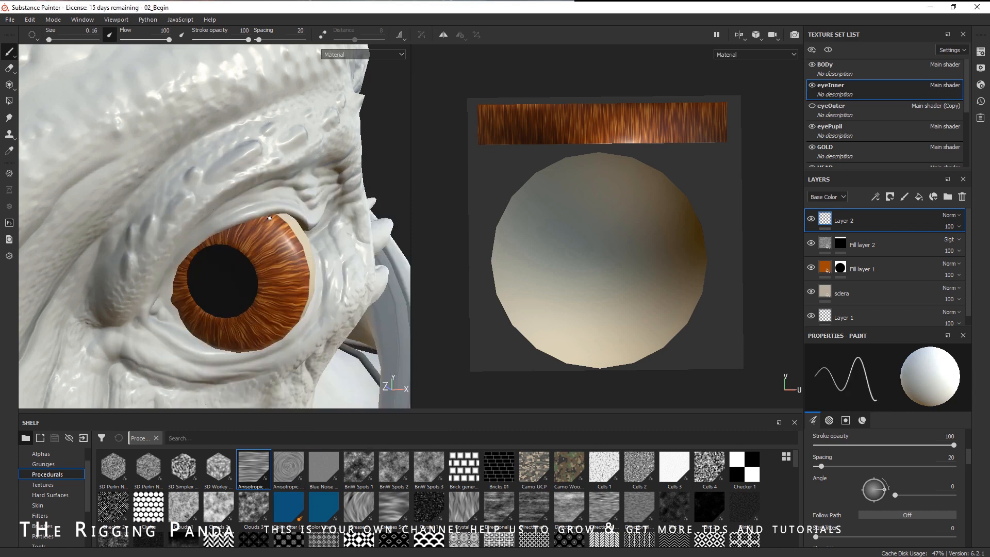
left_click_drag(302, 263, 299, 284)
key("ctrl+z")
- Set the brush size to 0.54 with a dark colour and paint straight lines along the strip island's top and bottom edges
right_click(562, 203)
left_click_drag(545, 202, 547, 202)
middle_click_drag(715, 246, 672, 263)
scroll(673, 263, "up", 2)
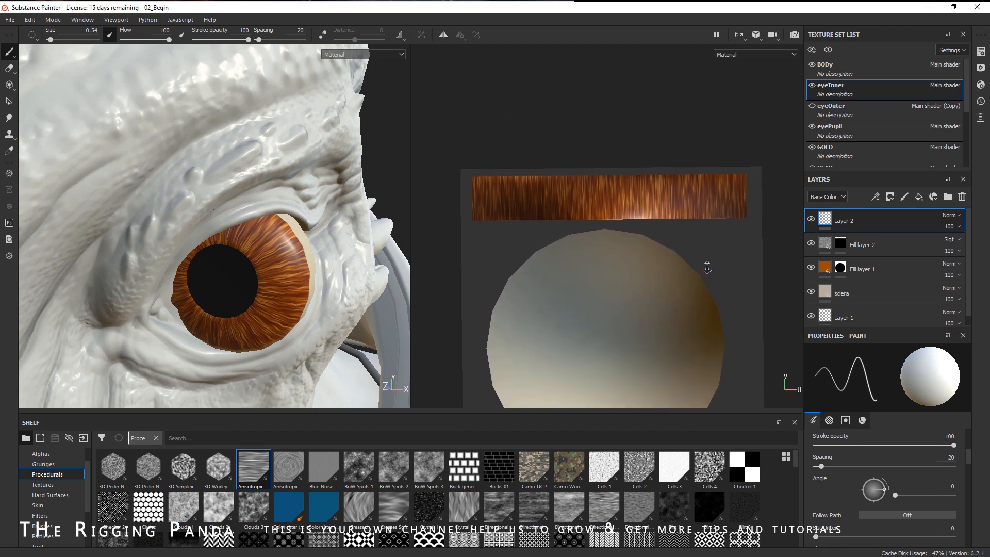
right_click(518, 146)
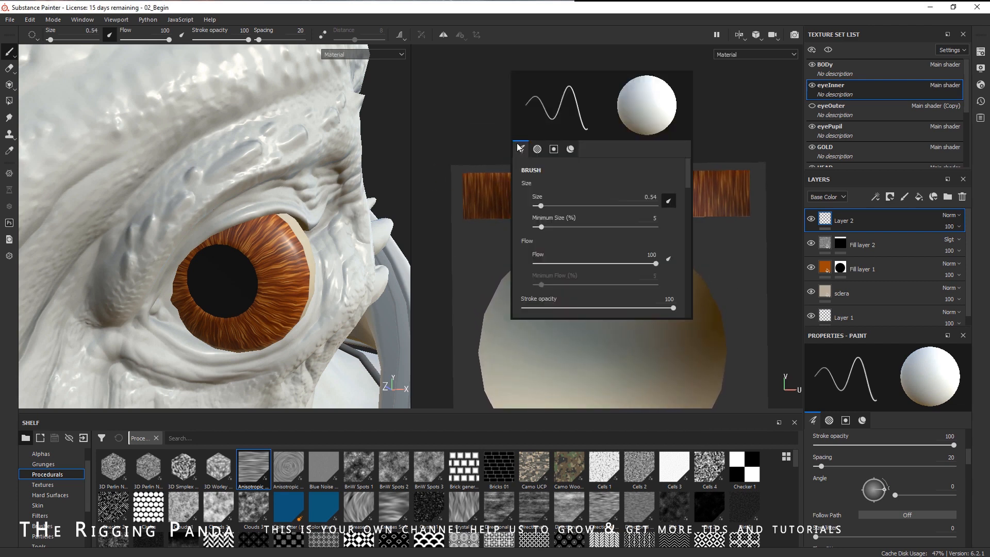
left_click_drag(685, 182, 702, 261)
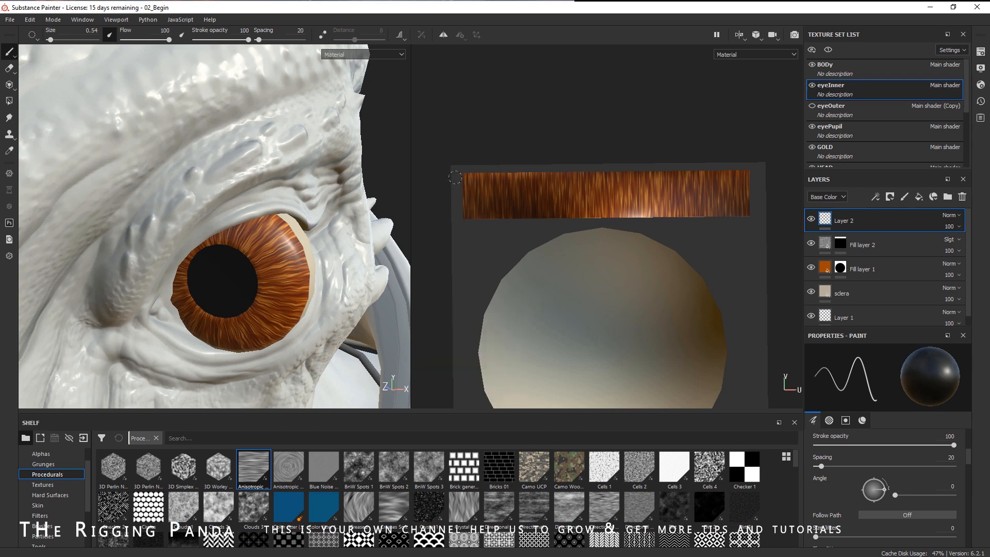
left_click(758, 175, "shift")
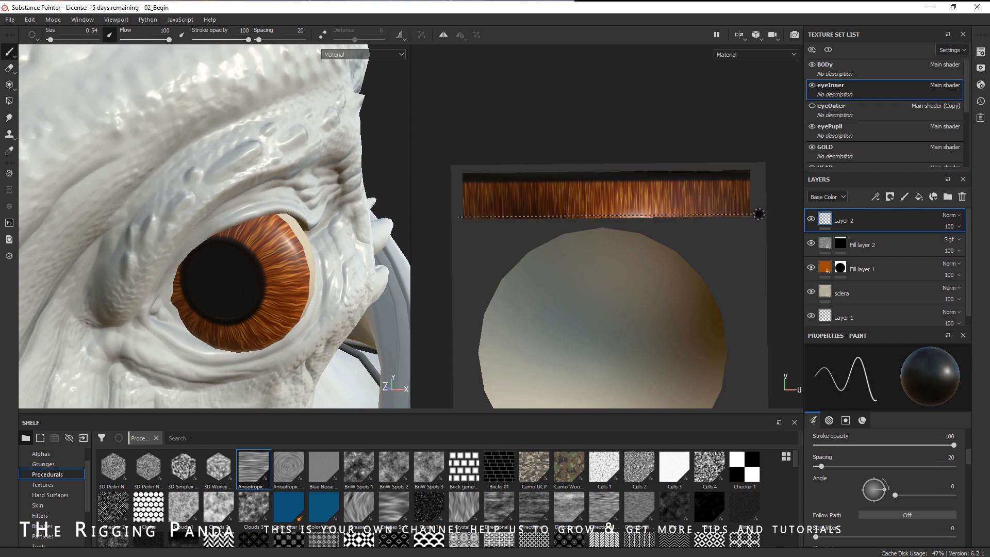
left_click(758, 214, "shift")
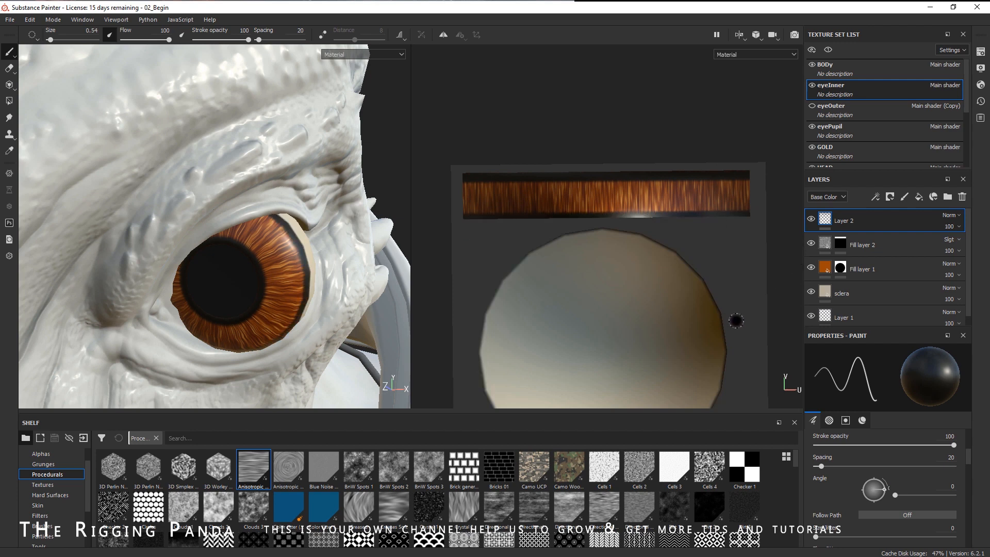
- Add a Blur filter to the paint layer with a blur intensity of about 5.18
left_click(880, 197)
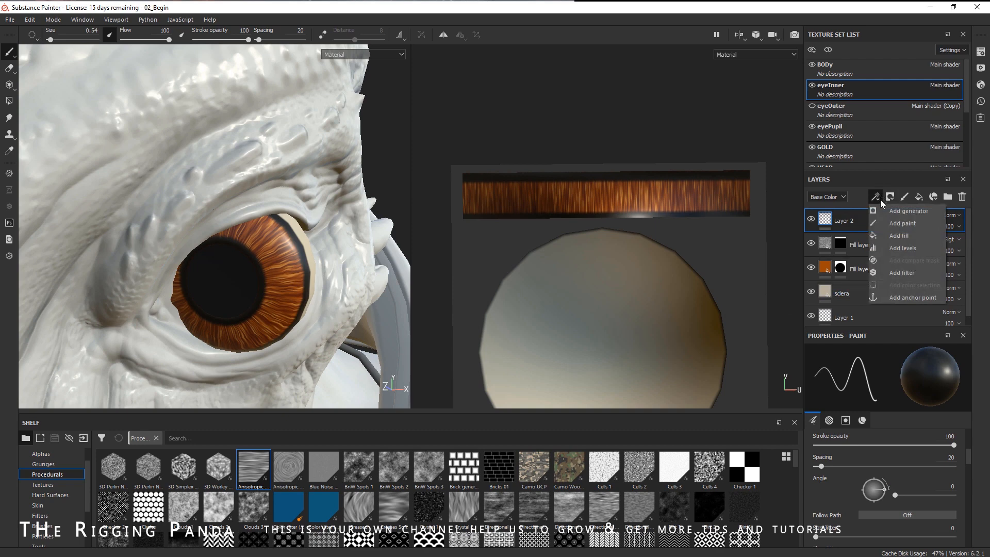
left_click(896, 274)
left_click(887, 385)
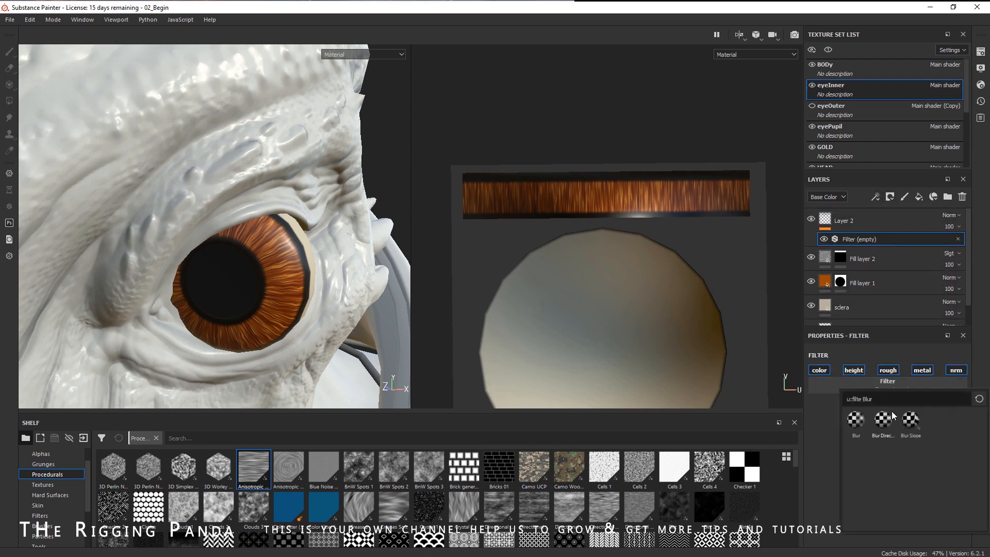
left_click(857, 427)
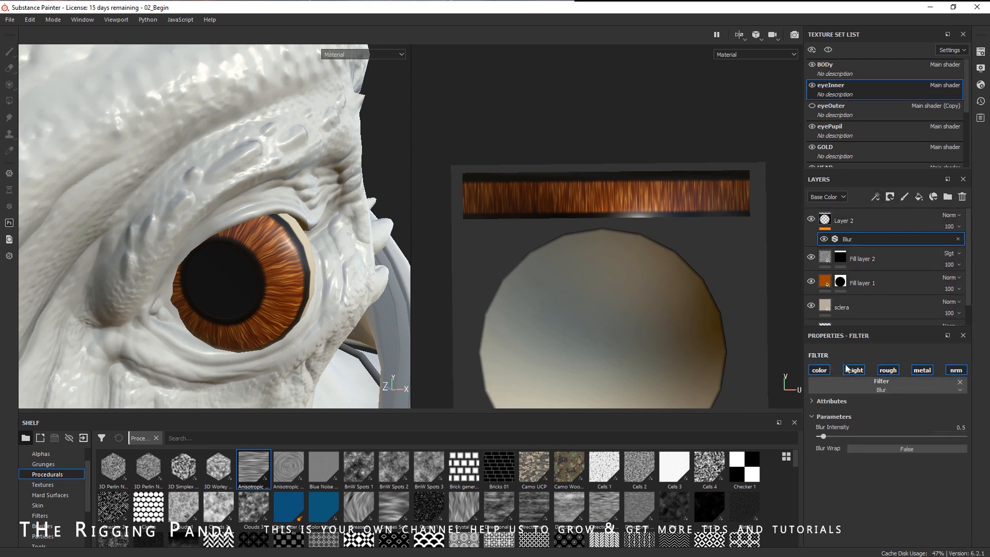
left_click_drag(824, 438, 866, 442)
- Set the paint layer's opacity to 88
left_click(954, 227)
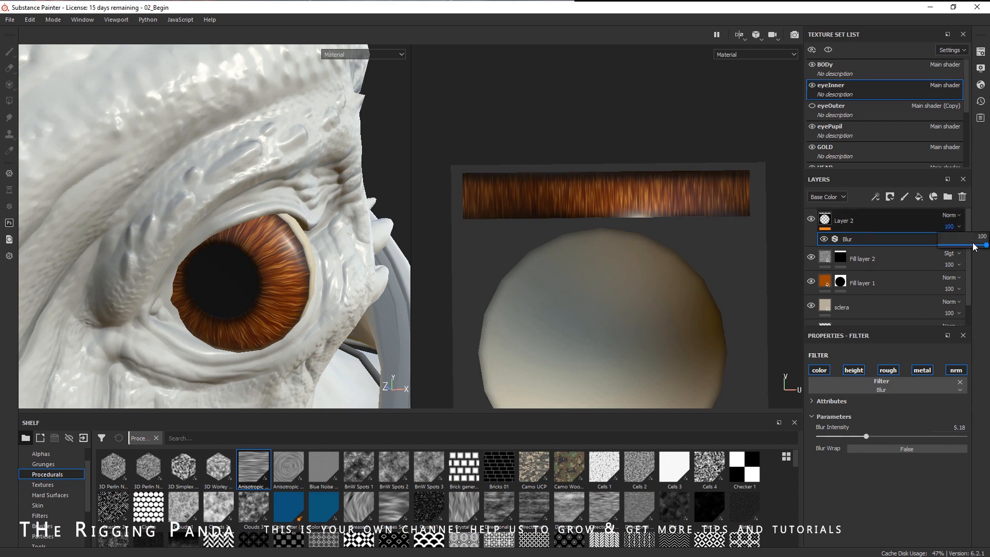
left_click_drag(987, 247, 978, 248)
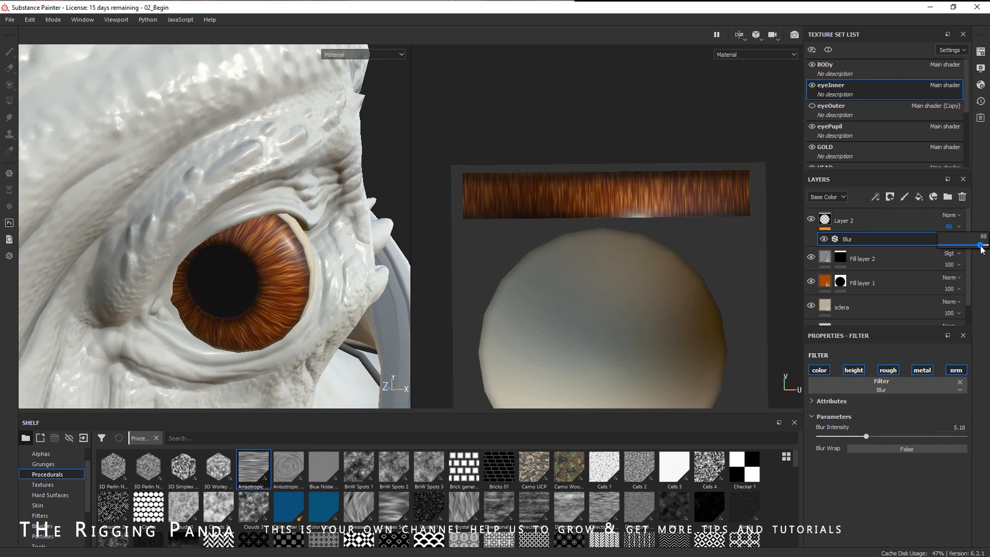
right_click_drag(309, 261, 354, 289, "alt")
left_click_drag(354, 289, 327, 289, "alt")
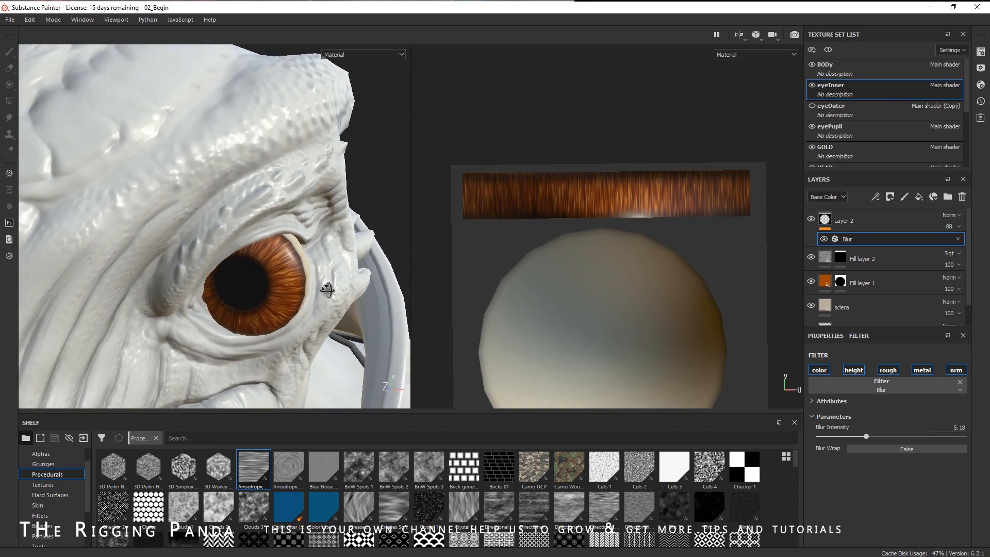
- Add a Blur filter to the noise fill layer with a blur intensity of 0.4
left_click(824, 258)
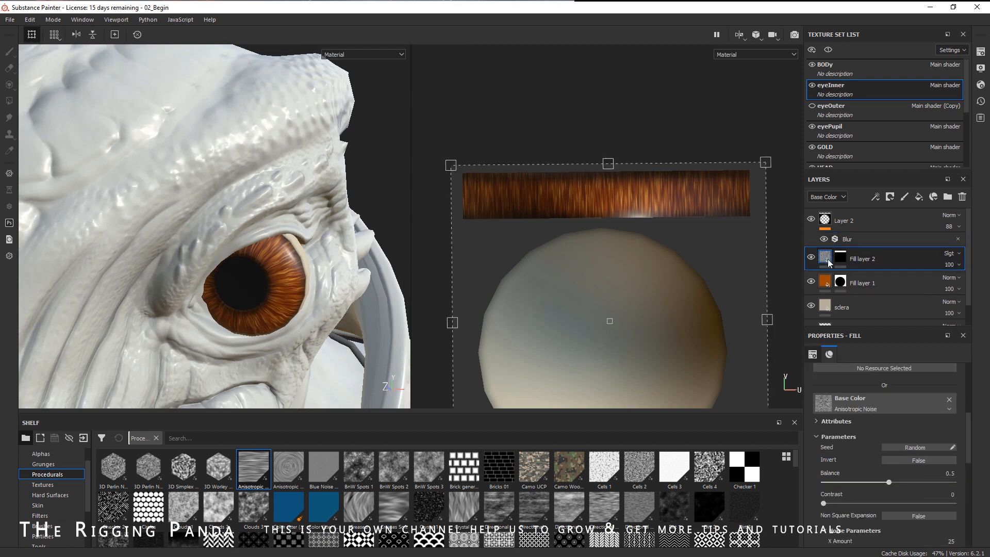
left_click(902, 272)
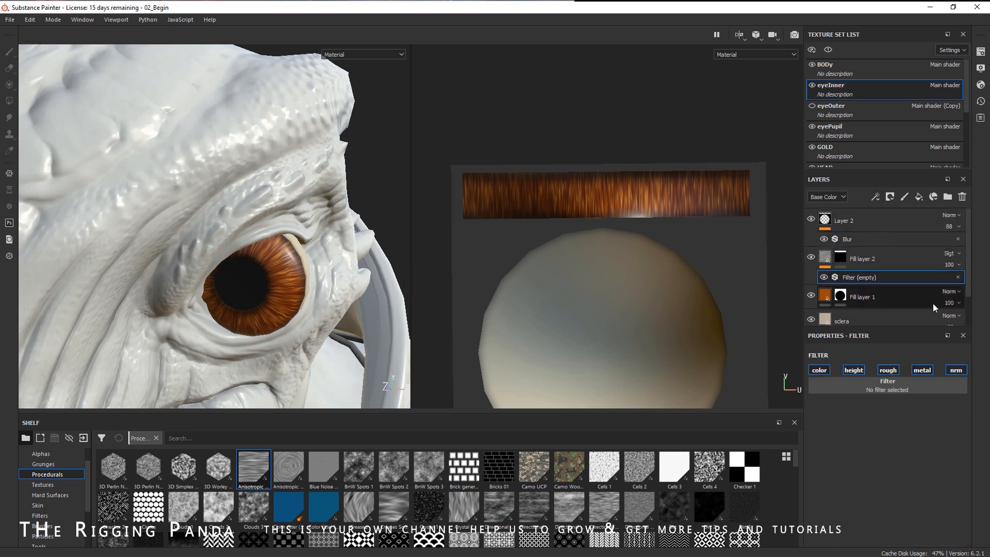
left_click(898, 389)
left_click(834, 436)
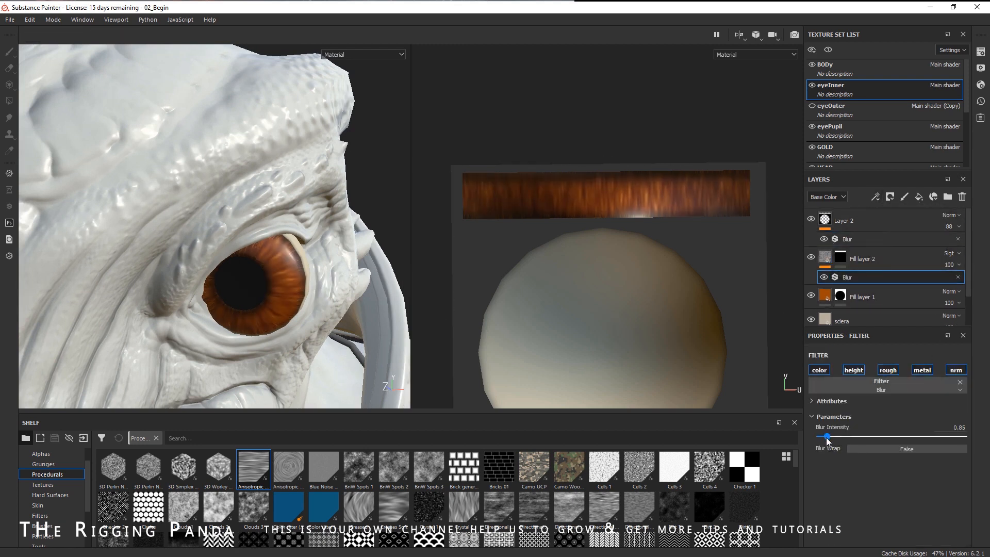
left_click_drag(815, 441, 821, 441)
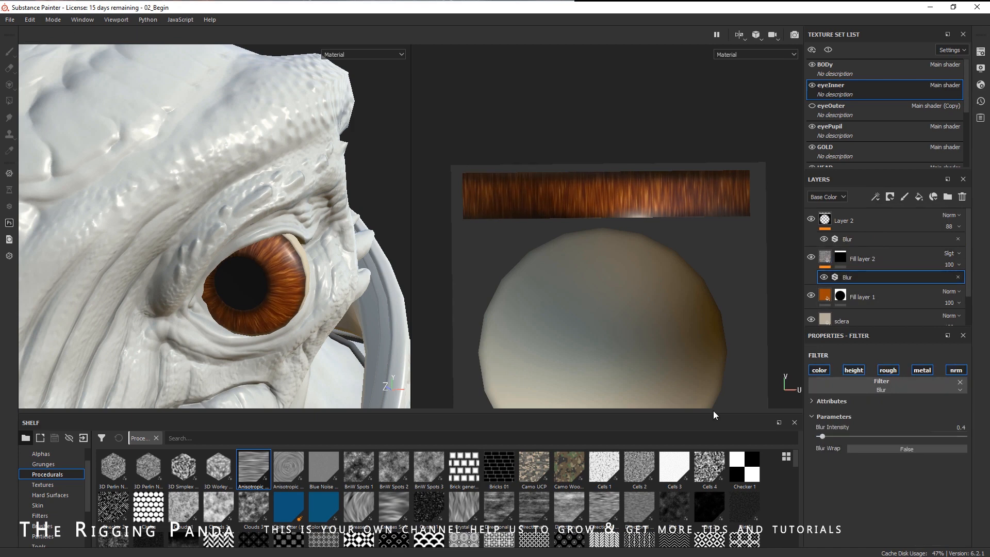
- Show the eyeOuter texture set in the viewport again
left_click_drag(331, 253, 315, 252, "alt")
right_click_drag(309, 249, 245, 240, "alt")
middle_click_drag(286, 240, 281, 212, "alt")
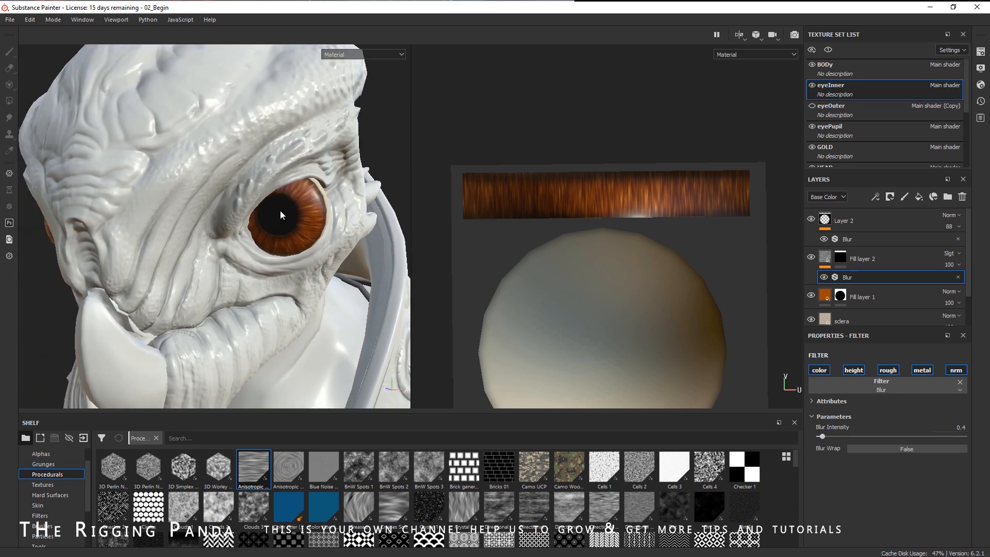
left_click(812, 107)
left_click_drag(303, 245, 319, 271, "alt")
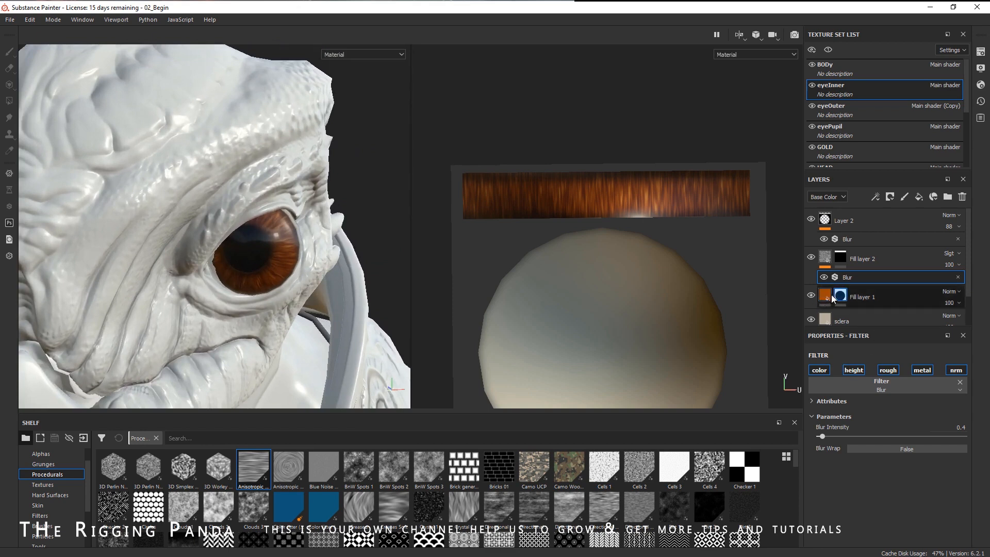
- Change the iris fill layer's base colour to a brighter, more saturated orange
left_click(825, 298)
left_click(876, 415)
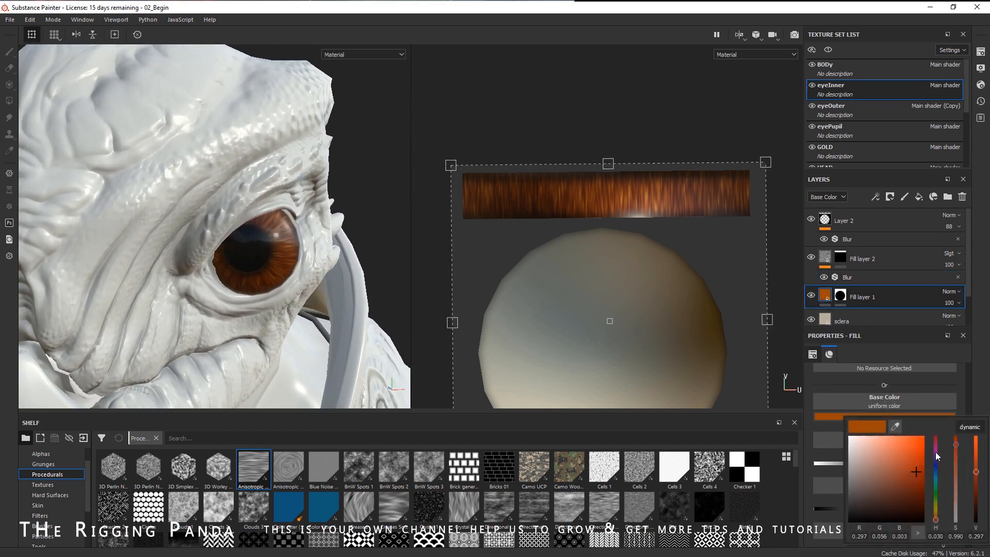
left_click_drag(917, 472, 935, 456)
mouse_move(230, 238)
left_mouse_down("alt")
mouse_move(262, 234)
mouse_move(242, 238)
left_mouse_up("alt")
left_click_drag(268, 275, 289, 271, "alt")
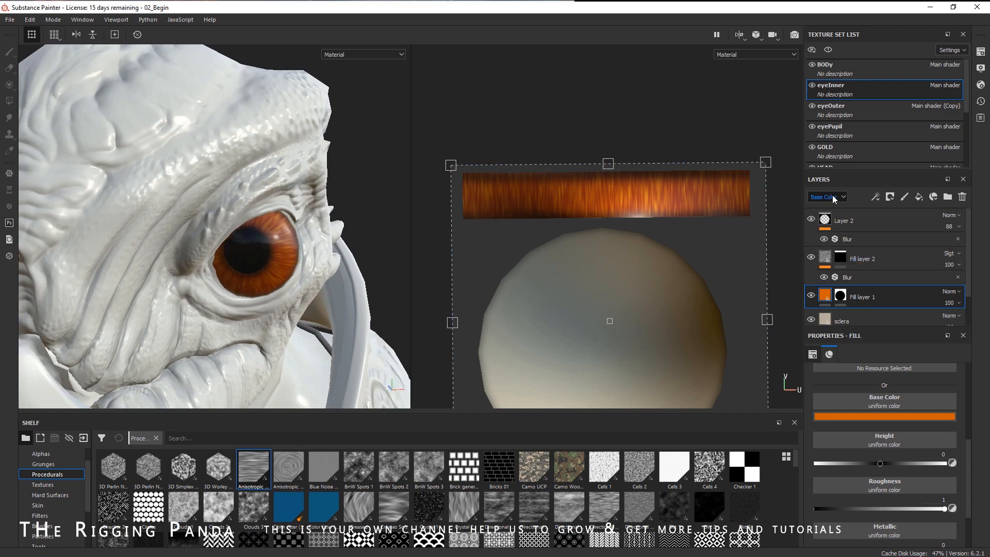
- Add a new paint layer and move it to the top of the eyeInner layer stack
left_click_drag(306, 237, 205, 262, "alt")
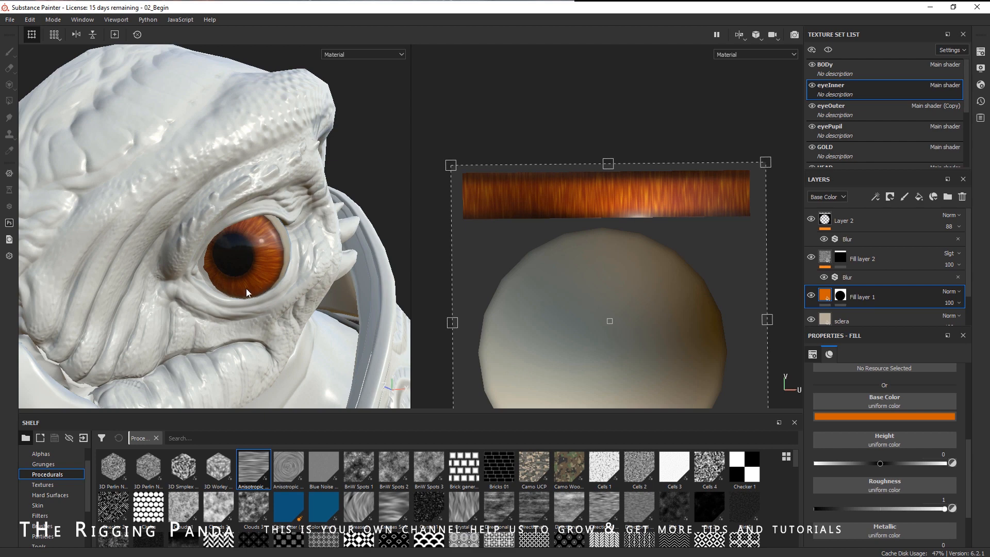
left_click_drag(303, 294, 344, 289, "alt")
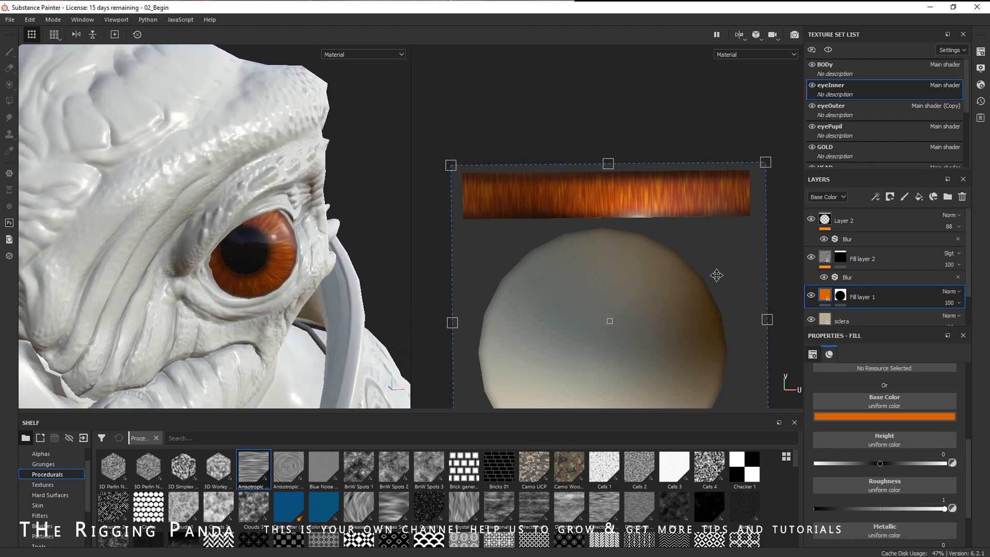
left_click(905, 199)
mouse_move(876, 293)
left_mouse_down()
mouse_move(892, 210)
mouse_move(880, 215)
left_mouse_up()
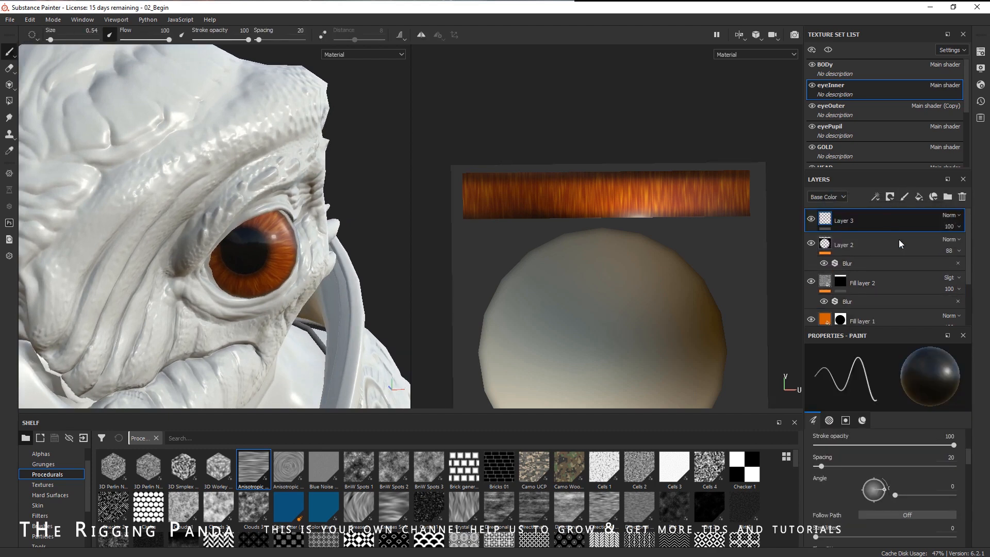
- Hide the eyeOuter texture set in the viewport
left_click(812, 106)
right_click_drag(257, 295, 329, 280, "alt")
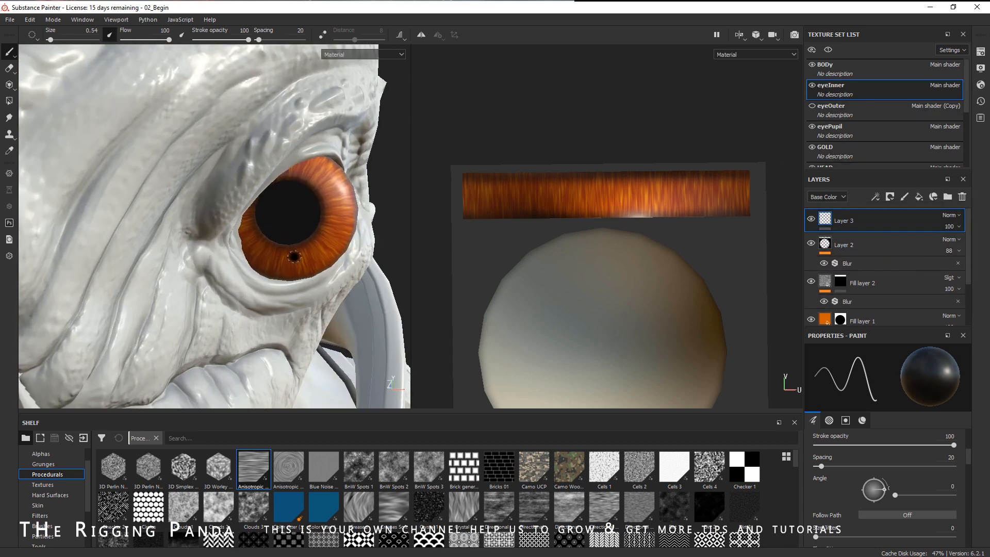
- Set the paint brush's base colour to white
right_click(295, 257)
left_click(408, 375)
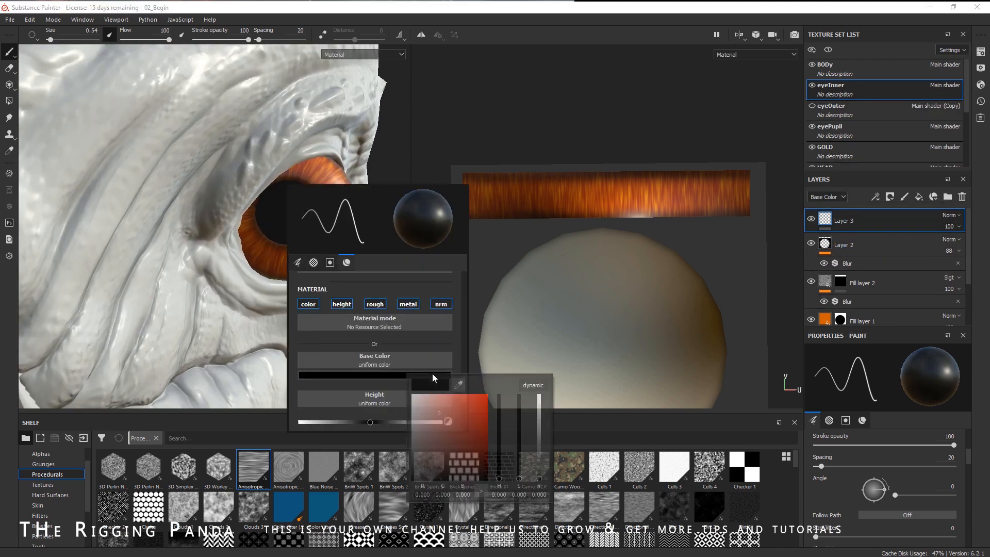
left_click_drag(420, 420, 377, 376)
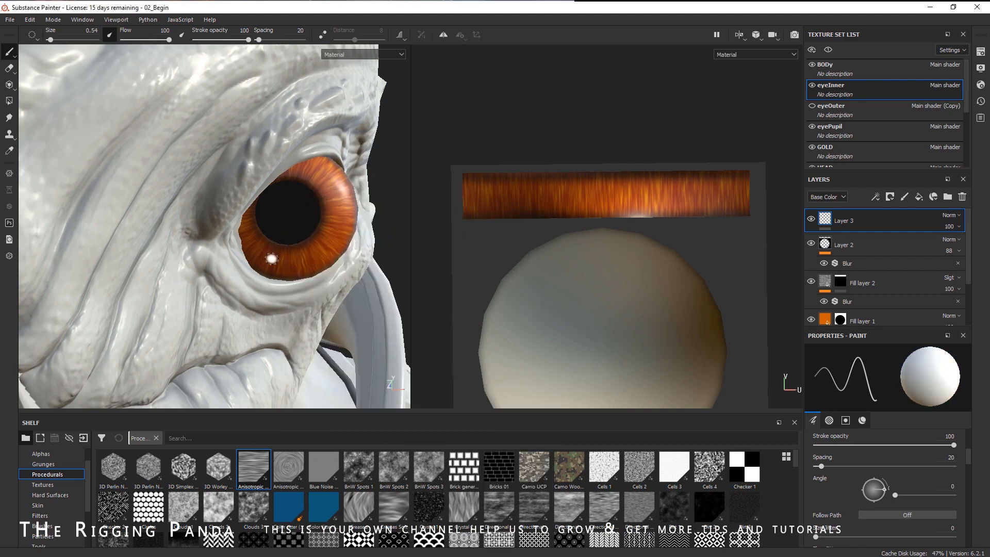
- Enlarge the brush to about 1.96 and paint a white band along the lower part of the eye
right_click(272, 258)
left_click_drag(445, 381, 452, 272)
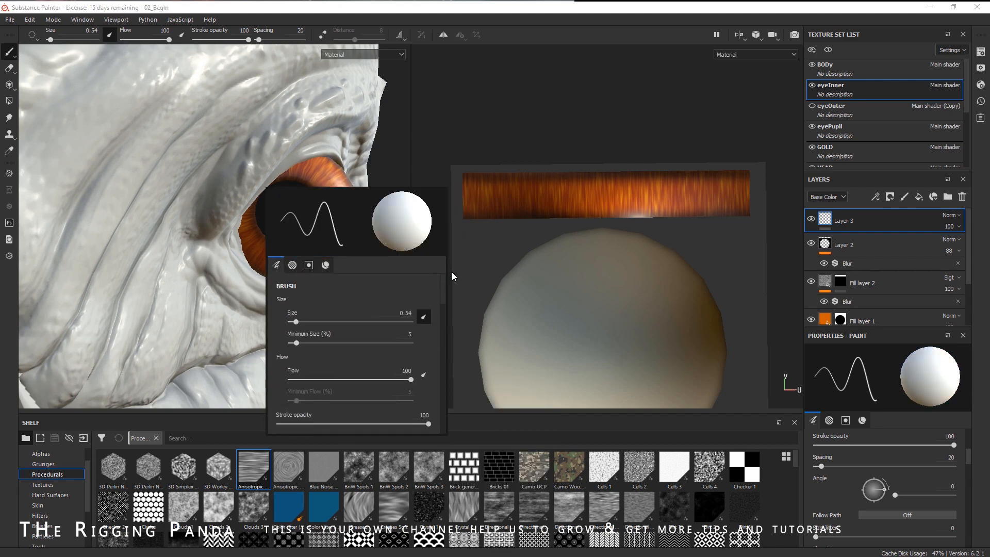
left_click_drag(289, 321, 299, 320)
left_click_drag(274, 256, 328, 250)
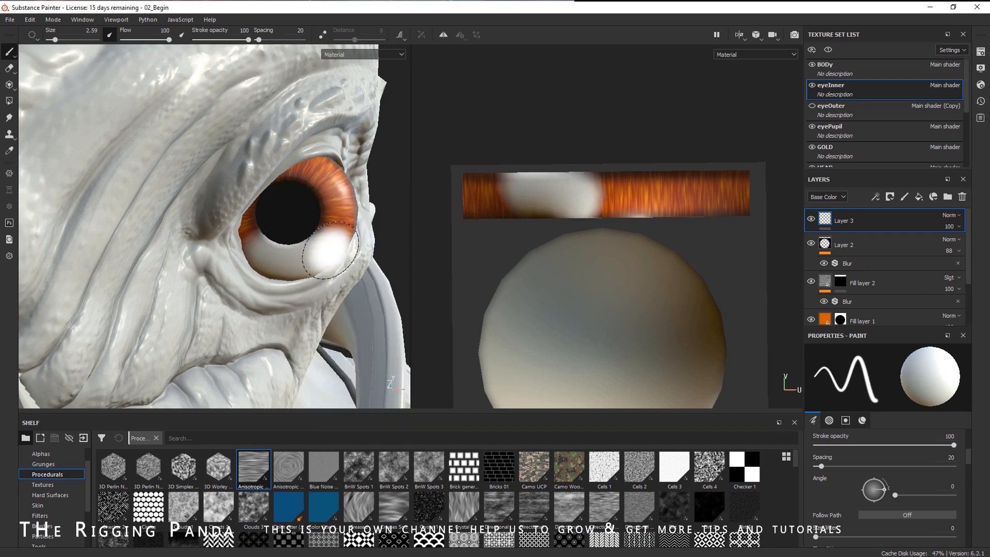
key("ctrl+z")
right_click(309, 257)
left_click_drag(349, 322, 344, 321)
mouse_move(263, 252)
left_mouse_down()
mouse_move(306, 261)
mouse_move(327, 250)
left_mouse_up()
key("ctrl+z")
mouse_move(263, 258)
left_mouse_down()
mouse_move(309, 258)
mouse_move(328, 245)
left_mouse_up()
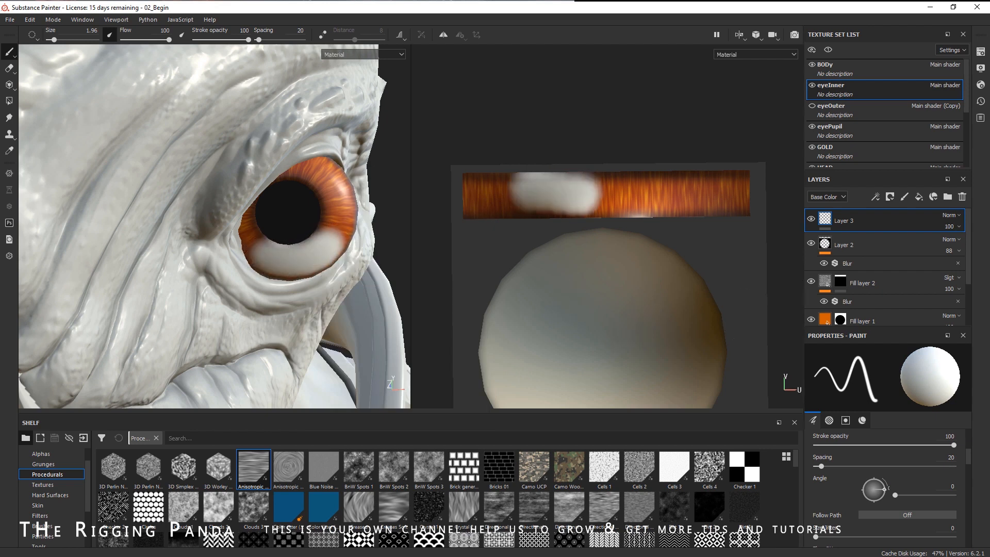
- Set the new paint layer's blend mode to Overlay
left_click(954, 215)
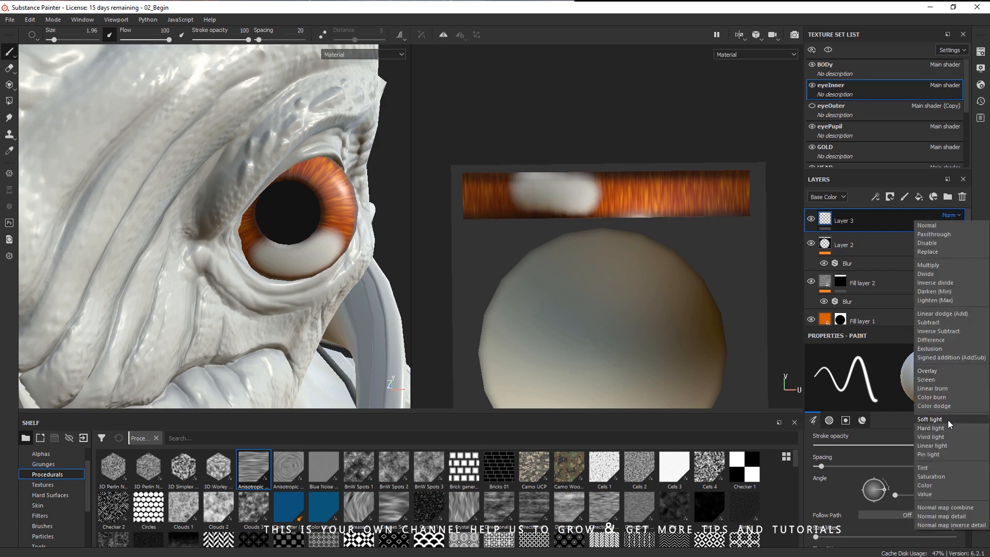
left_click(947, 420)
left_click_drag(376, 293, 299, 288, "alt")
left_click(950, 215)
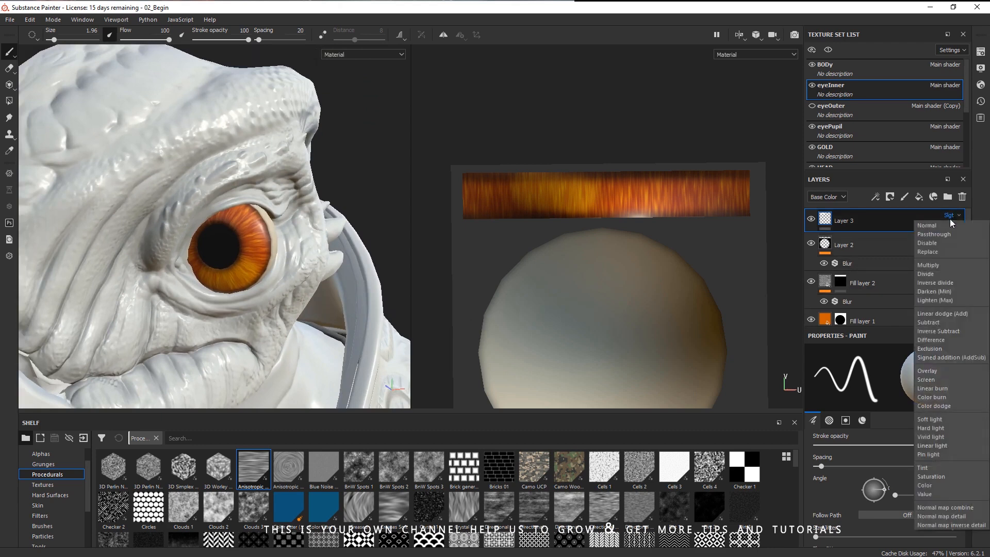
left_click(945, 371)
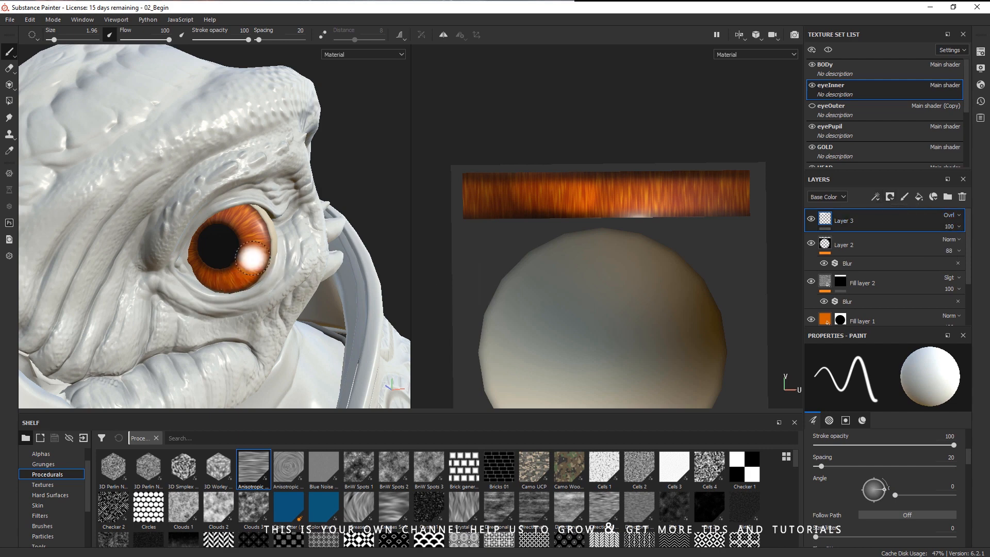
- Add a Blur filter to the Overlay paint layer
left_click(876, 197)
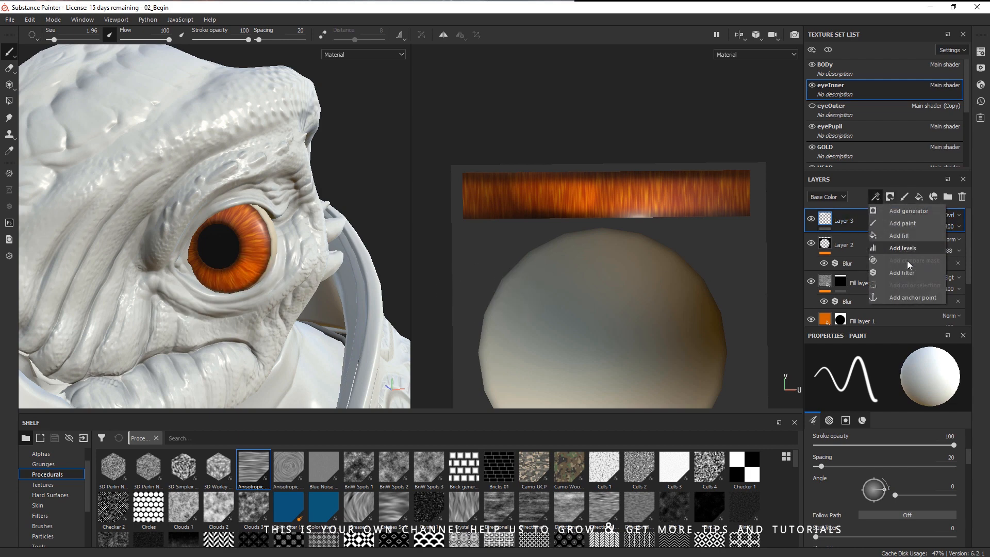
left_click(912, 273)
left_click(897, 385)
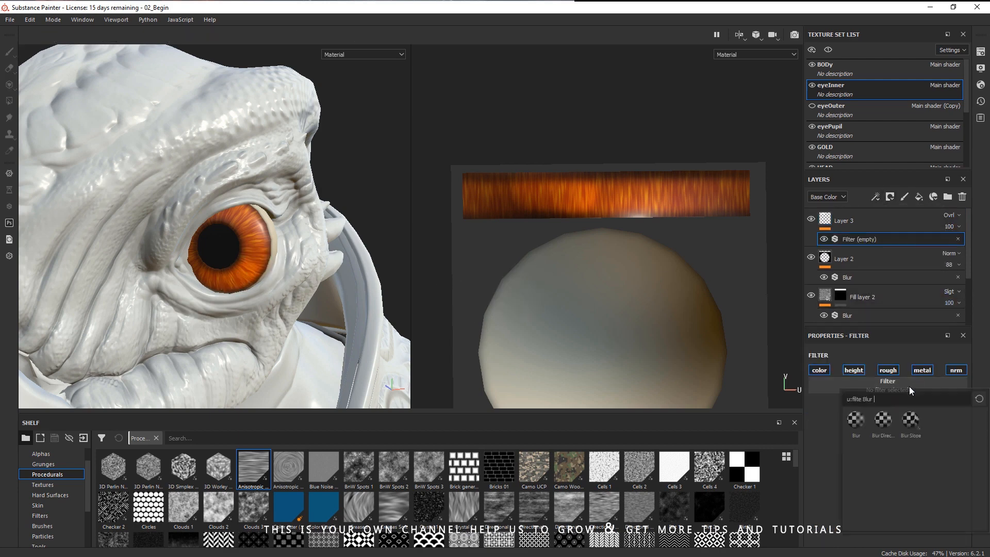
left_click(857, 429)
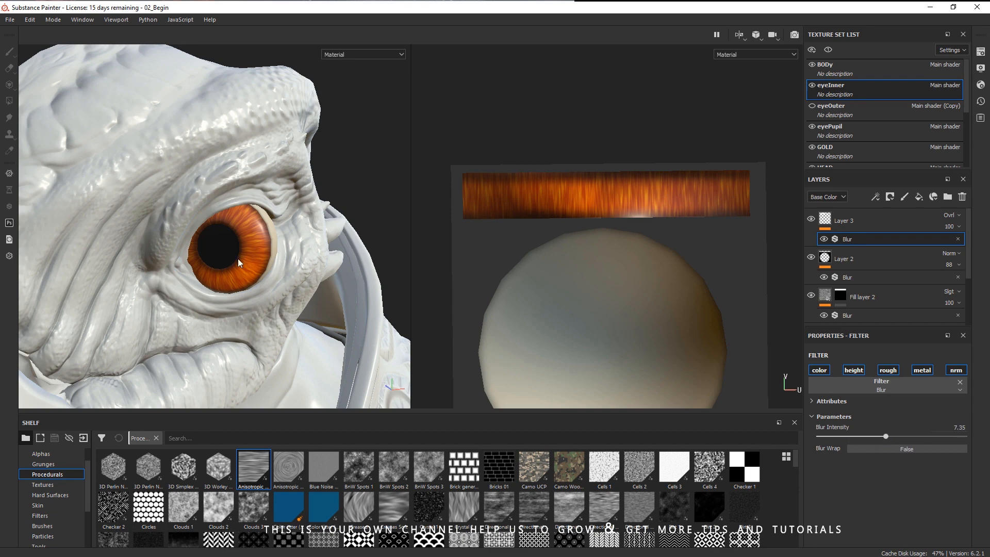
- Add another paint layer and paint a dark dab at the upper edge of the iris
left_click(905, 196)
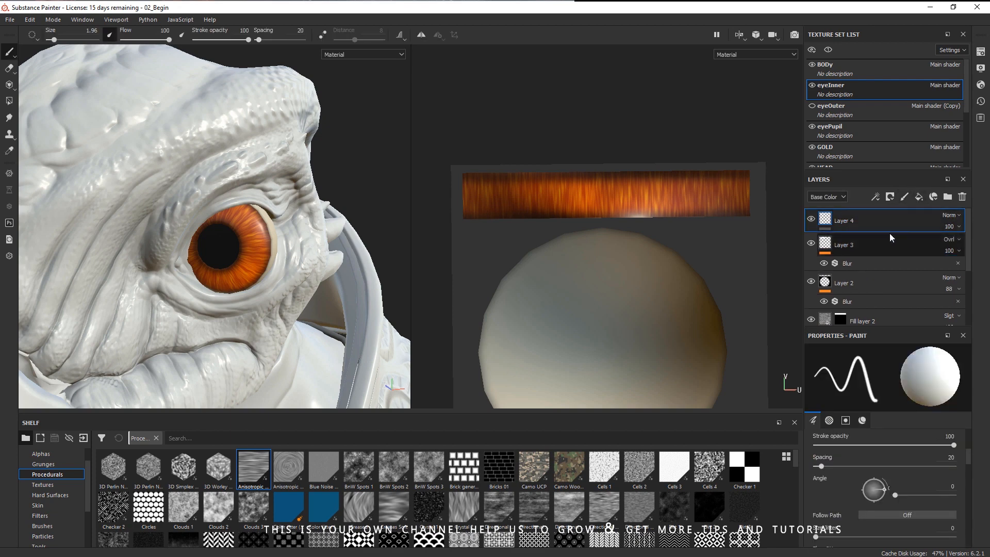
scroll(250, 238, "up", 5)
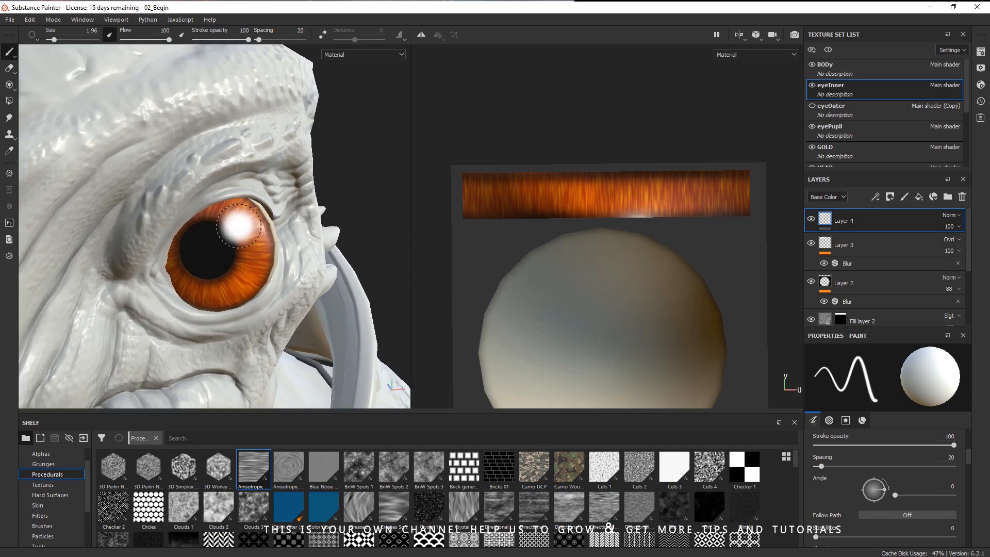
right_click(238, 226)
mouse_move(408, 250)
left_mouse_down()
mouse_move(416, 344)
mouse_move(339, 401)
mouse_move(320, 478)
left_mouse_up()
left_click(354, 343)
left_click(185, 267)
mouse_move(235, 204)
left_mouse_down("alt")
mouse_move(238, 211)
mouse_move(178, 205)
mouse_move(238, 211)
left_mouse_up("alt")
left_click(235, 213)
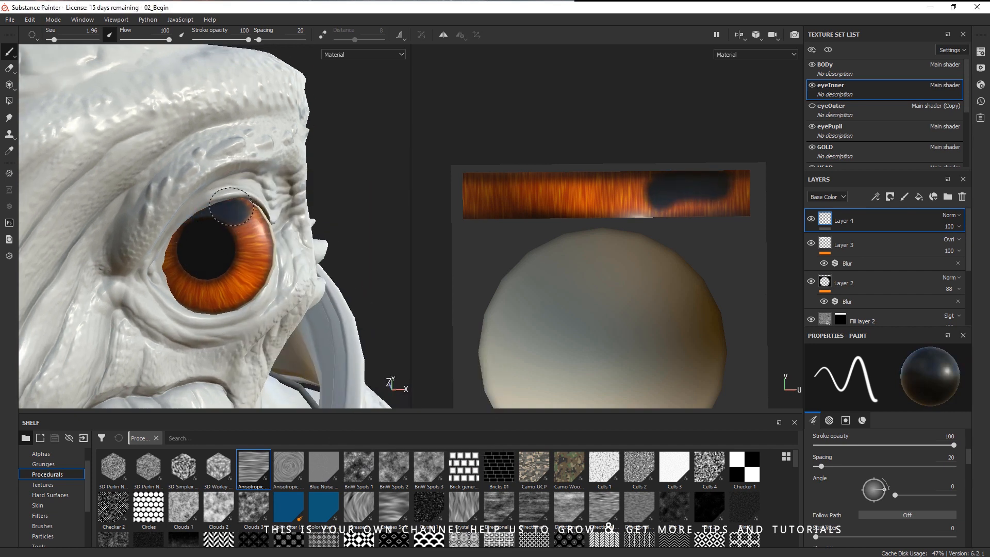
- Set this paint layer's opacity to 67
left_click(951, 228)
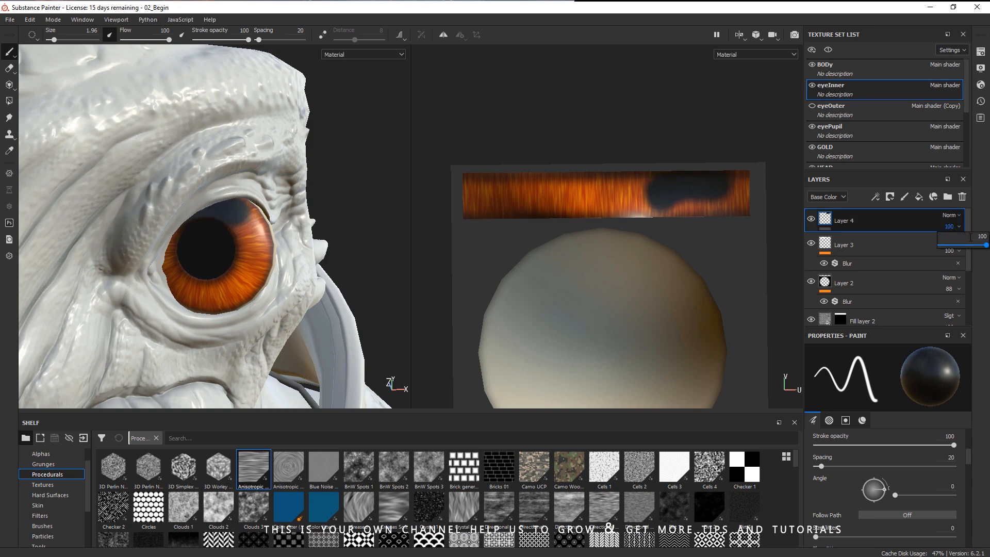
left_click_drag(985, 248, 971, 251)
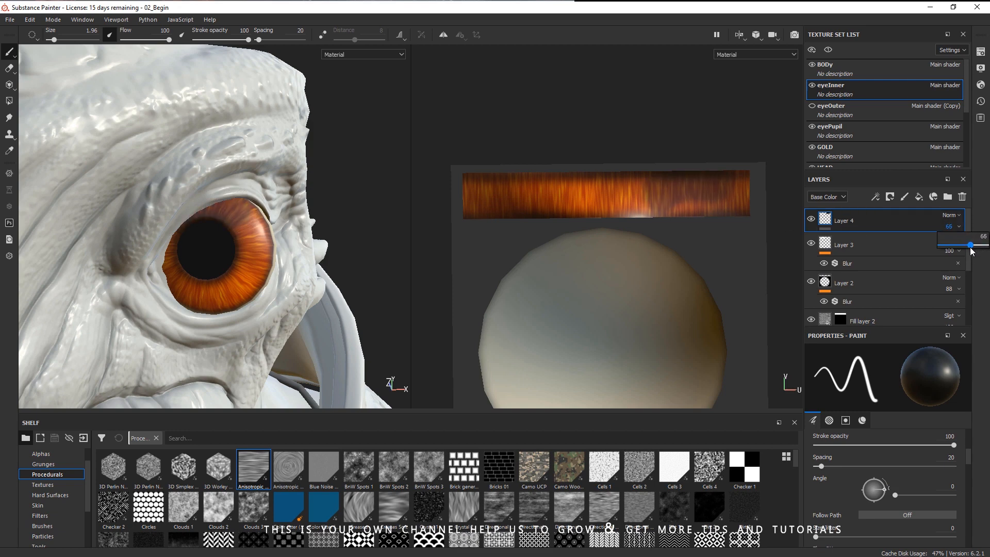
left_click_drag(314, 258, 281, 242, "alt")
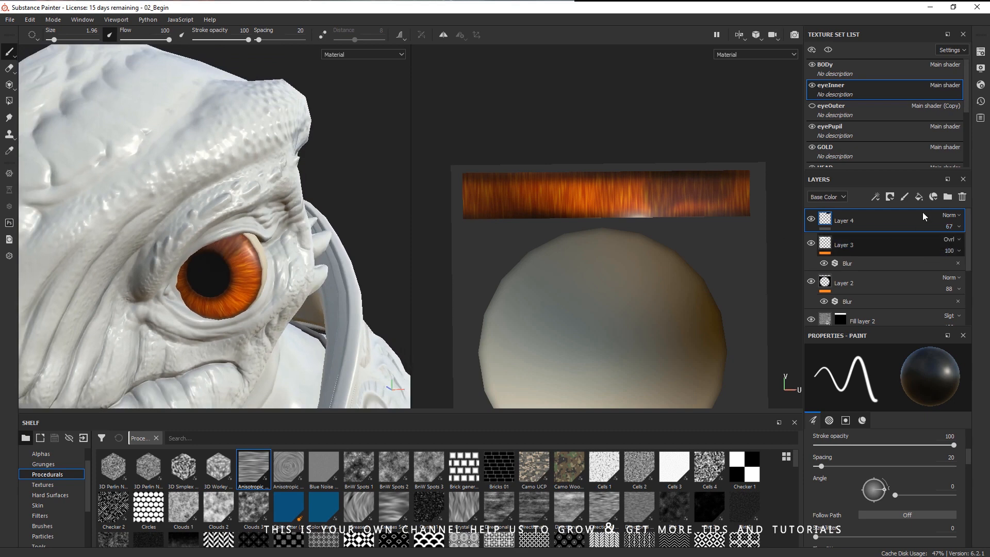
- Add a Blur filter to the dark-dab paint layer with a blur intensity of about 12
left_click(875, 198)
left_click(903, 271)
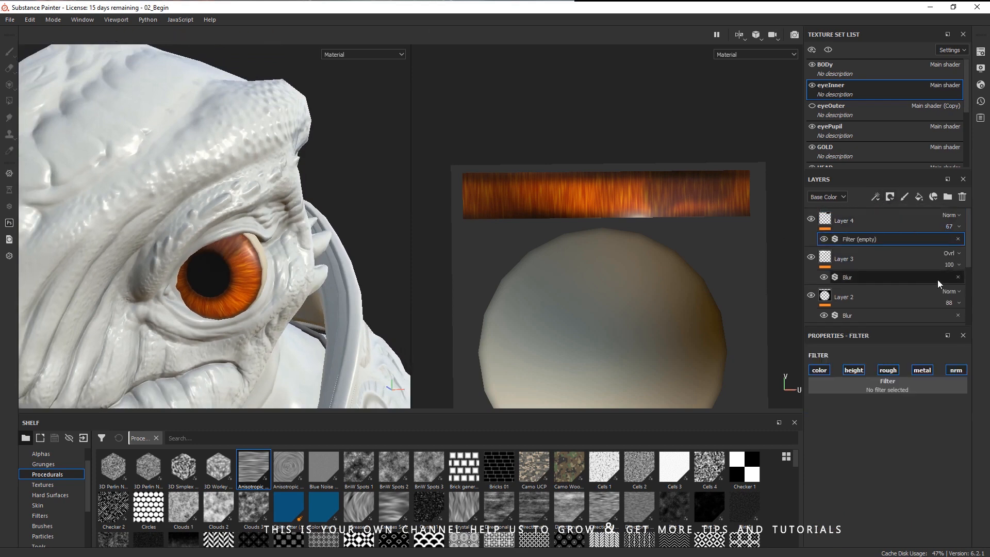
left_click(894, 382)
left_click(854, 416)
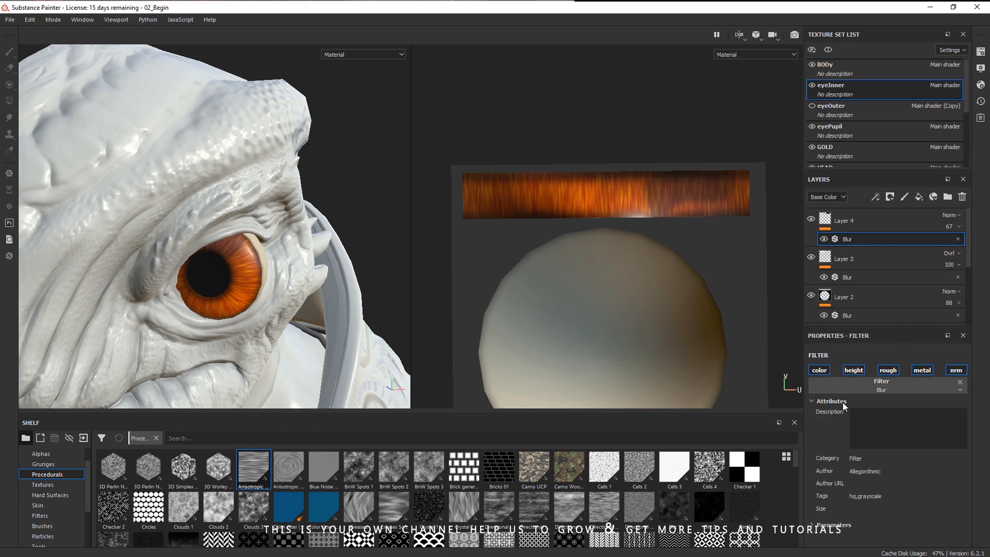
left_click(842, 416)
left_click_drag(822, 438, 825, 439)
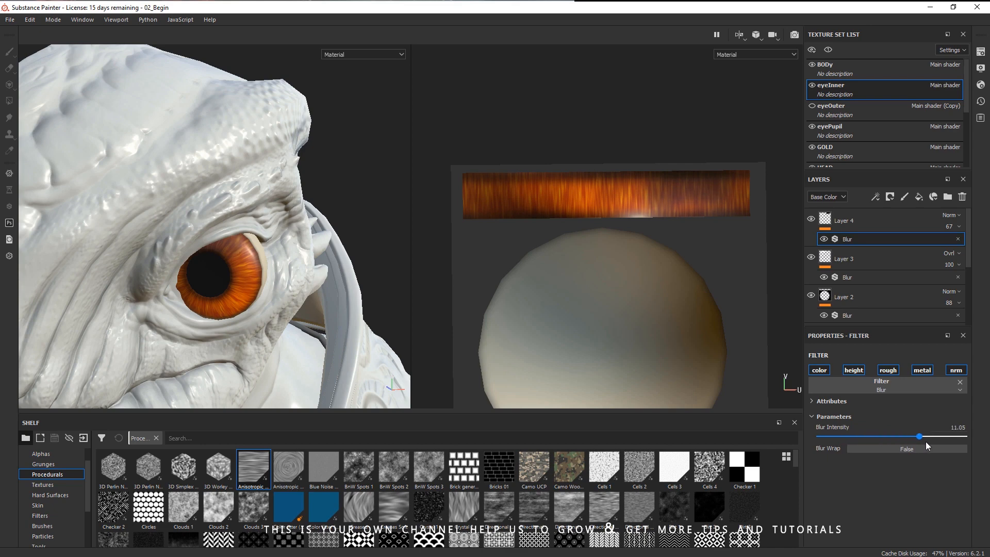
mouse_move(298, 268)
right_mouse_down("alt")
mouse_move(269, 261)
mouse_move(317, 267)
right_mouse_up("alt")
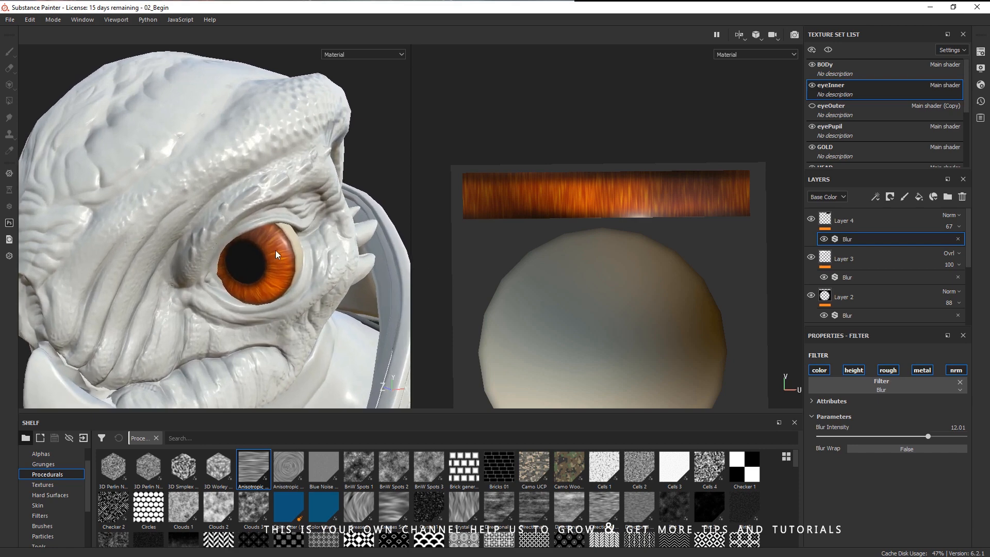
mouse_move(275, 249)
left_mouse_down("alt")
mouse_move(247, 252)
mouse_move(258, 242)
left_mouse_up("alt")
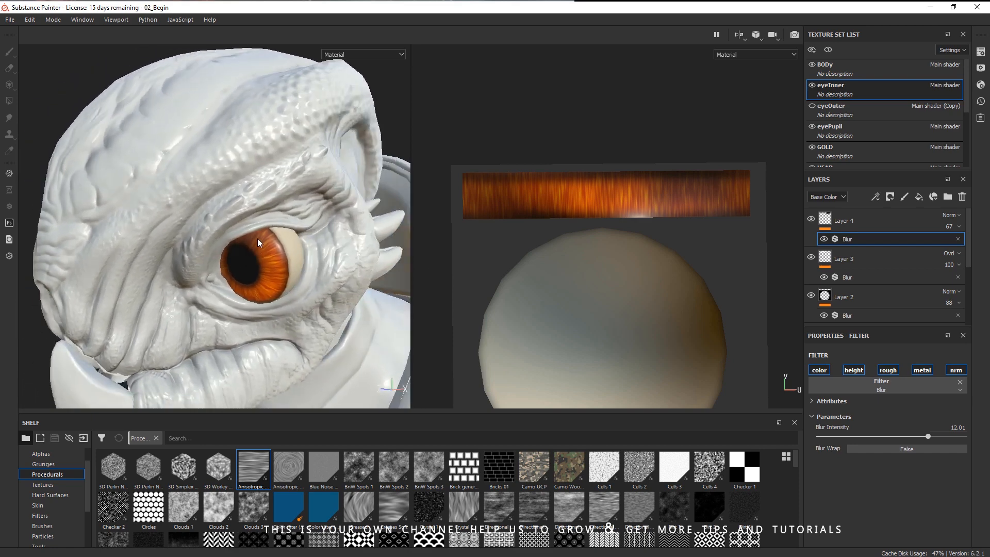
- Add a fifth paint layer and paint dark shading across the eye's upper area
left_click(902, 215)
left_click(904, 196)
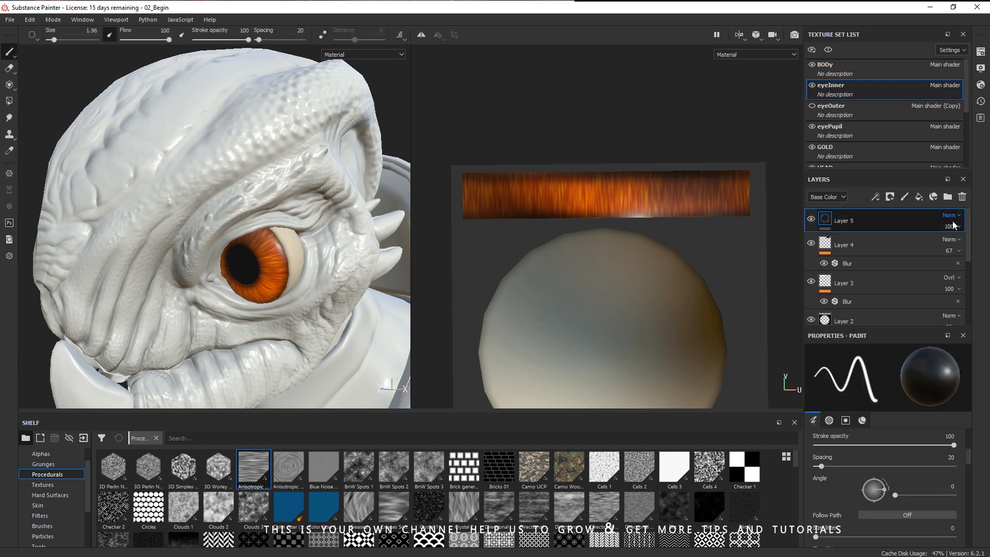
mouse_move(248, 249)
left_mouse_down("alt")
mouse_move(233, 249)
mouse_move(305, 225)
mouse_move(222, 248)
mouse_move(222, 260)
left_mouse_up("alt")
left_click_drag(351, 261, 371, 252, "alt")
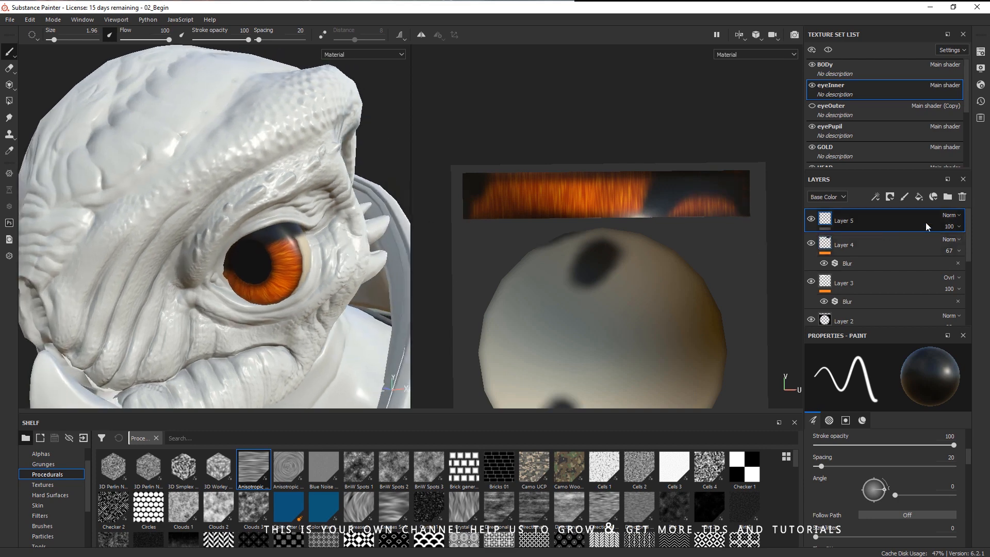
- Set the shading layer's opacity to about 61
left_click(950, 215)
left_click(944, 266)
left_click_drag(984, 248, 968, 248)
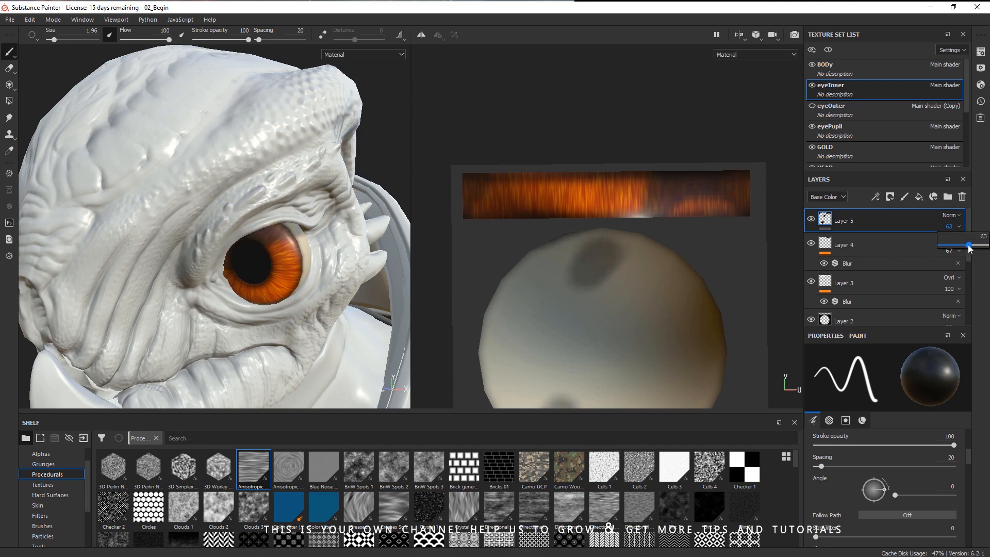
- Show the eyeOuter texture set in the viewport again
left_click(812, 107)
mouse_move(349, 297)
left_mouse_down("alt")
mouse_move(359, 282)
mouse_move(349, 278)
left_mouse_up("alt")
right_click_drag(349, 278, 258, 284, "alt")
mouse_move(257, 283)
left_mouse_down("alt")
mouse_move(312, 283)
mouse_move(252, 285)
left_mouse_up("alt")
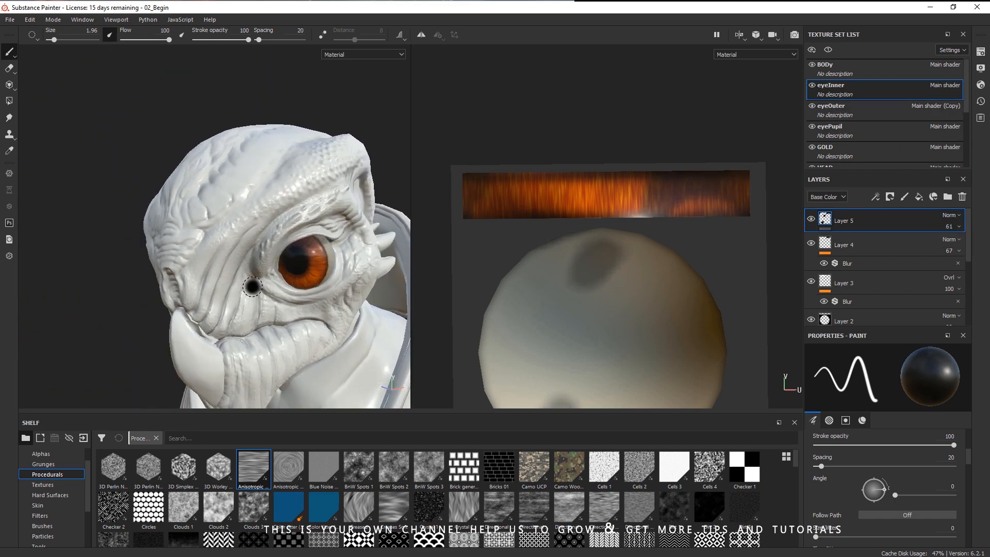
- Set the shading layer's opacity to 20
middle_click_drag(279, 291, 263, 251, "alt")
left_click_drag(262, 251, 271, 279, "alt")
right_click_drag(271, 278, 407, 291, "alt")
left_click_drag(355, 256, 257, 294, "alt")
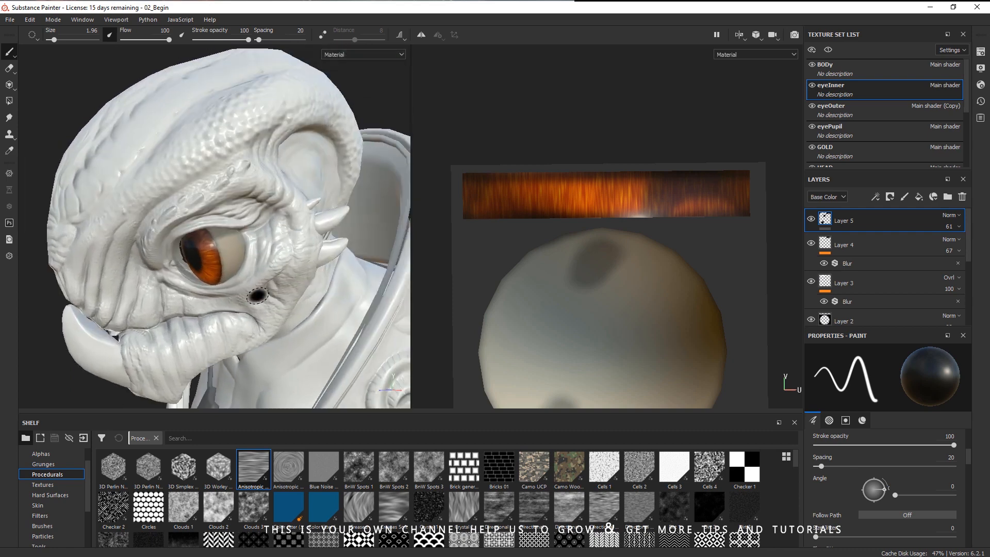
right_click_drag(256, 294, 293, 278, "alt")
middle_click_drag(262, 253, 243, 239, "alt")
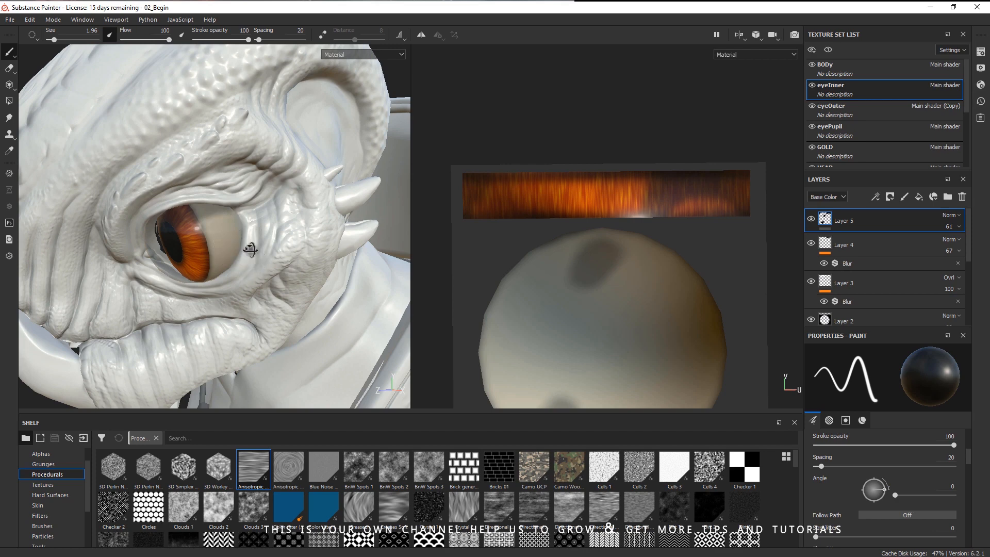
left_click_drag(250, 250, 230, 253, "alt")
right_click_drag(230, 254, 246, 247, "alt")
mouse_move(247, 270)
left_mouse_down("alt")
mouse_move(240, 255)
mouse_move(258, 261)
mouse_move(254, 243)
mouse_move(270, 232)
mouse_move(279, 246)
left_mouse_up("alt")
right_click_drag(279, 246, 250, 257, "alt")
left_click_drag(249, 258, 265, 257, "alt")
right_click_drag(265, 257, 346, 265, "alt")
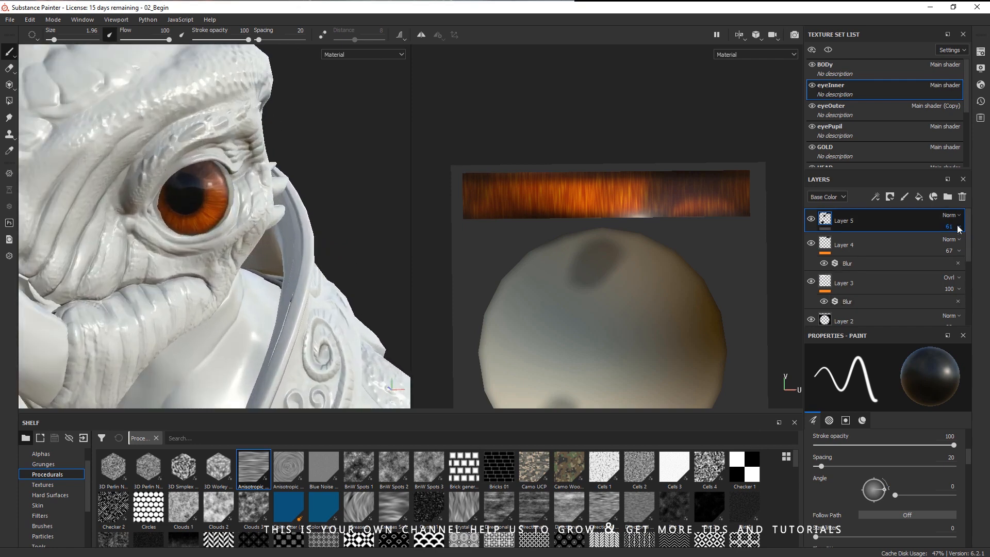
left_click_drag(954, 246, 949, 247)
- Orbit around the creature to review the textured eyes from several angles
mouse_move(289, 269)
right_mouse_down("alt")
mouse_move(210, 259)
mouse_move(275, 265)
right_mouse_up("alt")
left_click_drag(293, 294, 236, 293, "alt")
right_click_drag(236, 293, 270, 283, "alt")
left_click_drag(247, 281, 275, 281, "alt")
right_click_drag(275, 282, 263, 289, "alt")
left_click_drag(263, 289, 309, 278, "alt")
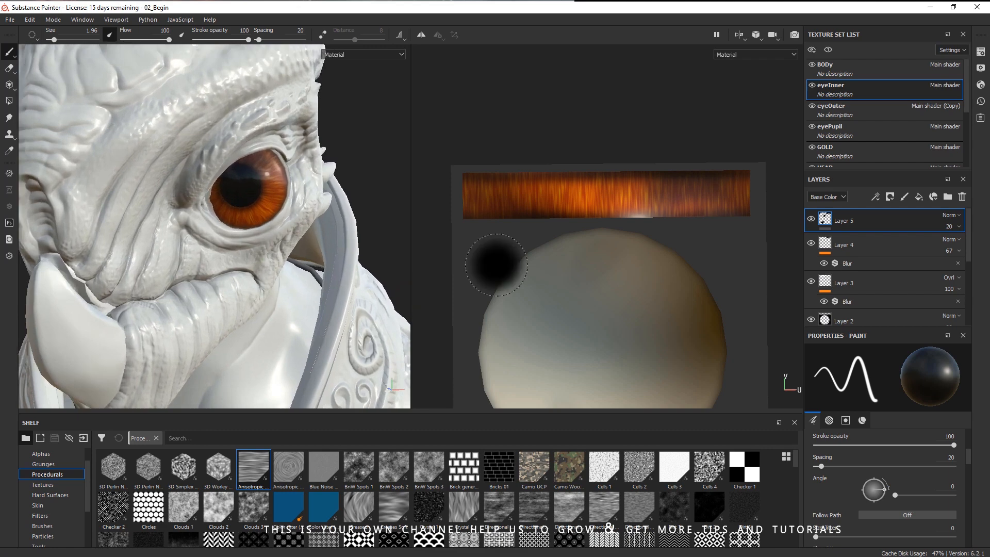
left_click_drag(313, 328, 287, 325, "alt")
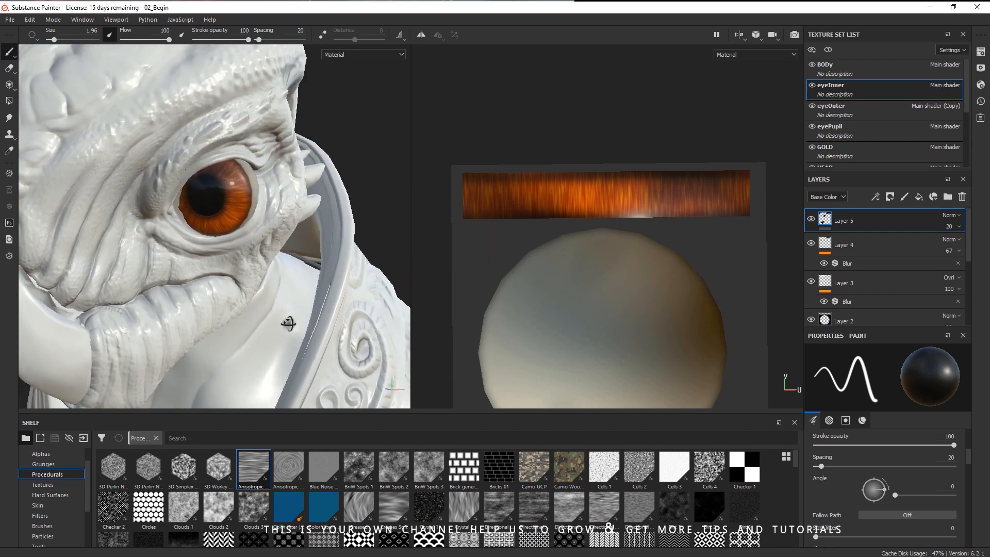
right_click_drag(287, 325, 129, 290, "alt")
left_click_drag(261, 302, 280, 283, "alt")
right_click_drag(279, 282, 289, 267, "alt")
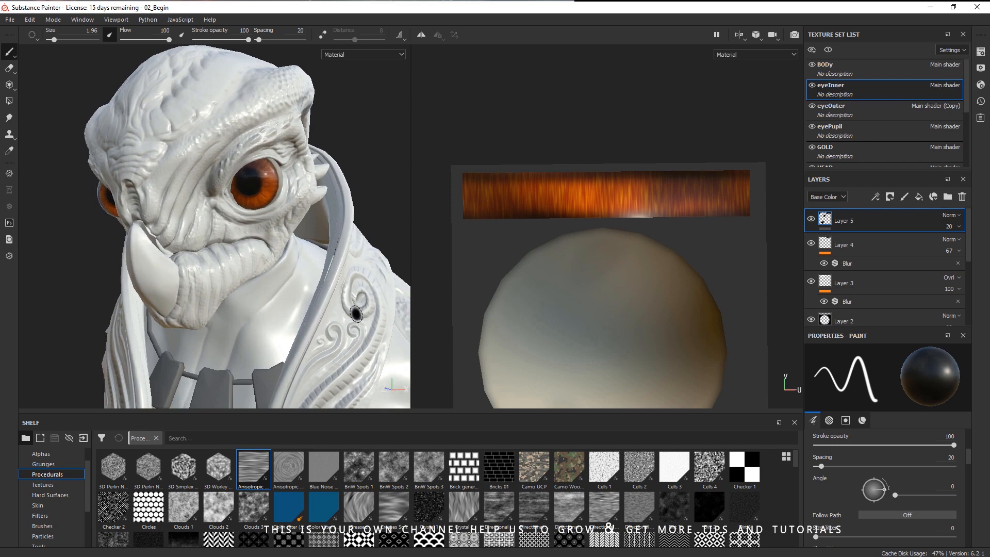
right_click_drag(356, 314, 336, 347, "alt")
middle_click_drag(336, 347, 175, 61, "alt")
middle_click_drag(364, 333, 311, 200, "alt")
middle_click_drag(303, 341, 349, 219, "alt")
right_click_drag(337, 281, 258, 309, "alt")
middle_click_drag(320, 194, 340, 333, "alt")
right_click_drag(341, 333, 311, 319, "alt")
middle_click_drag(314, 217, 350, 341, "alt")
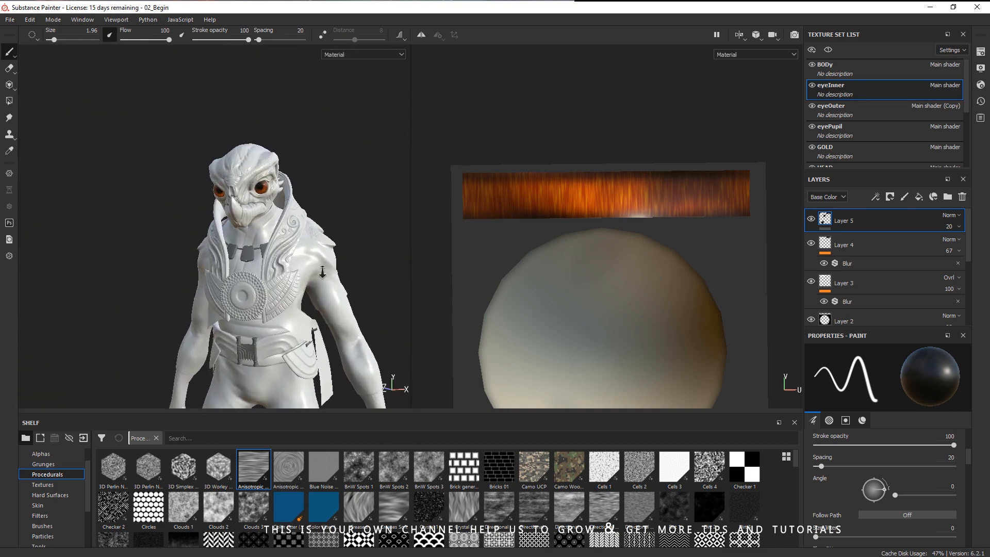
right_click_drag(310, 310, 361, 330, "alt")
middle_click_drag(356, 258, 332, 333, "alt")
right_click_drag(333, 332, 372, 345, "alt")
middle_click_drag(309, 276, 284, 308, "alt")
right_click_drag(276, 304, 298, 311, "alt")
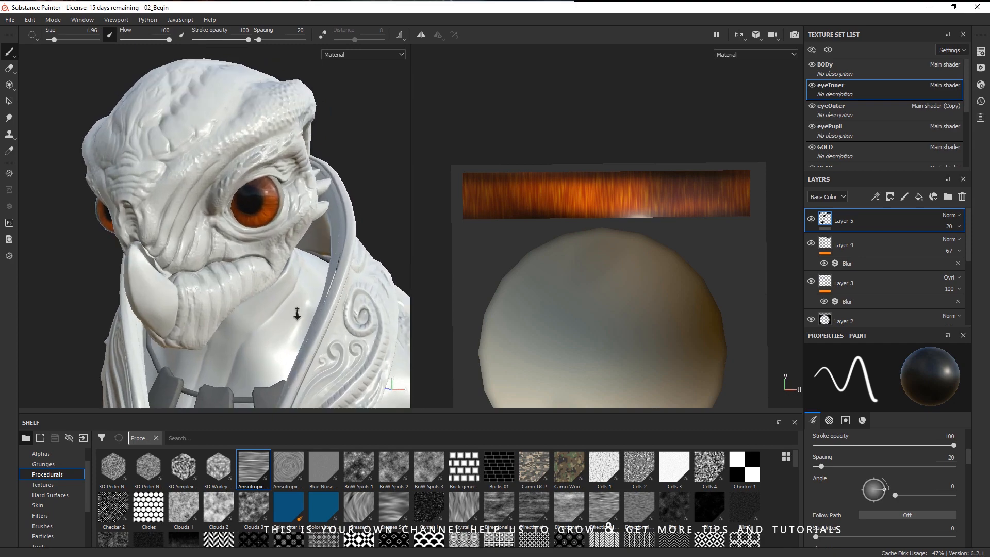
left_click_drag(261, 300, 273, 300, "alt")
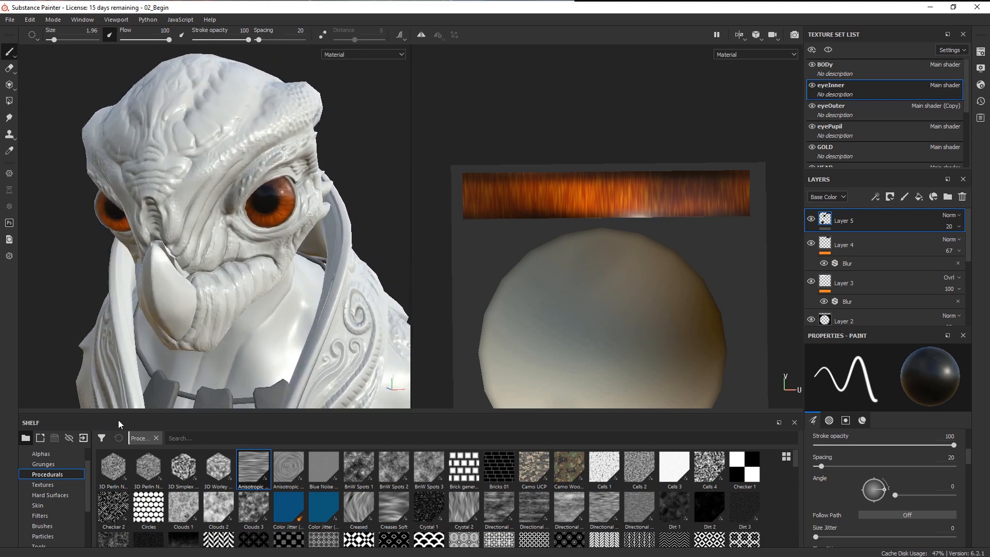